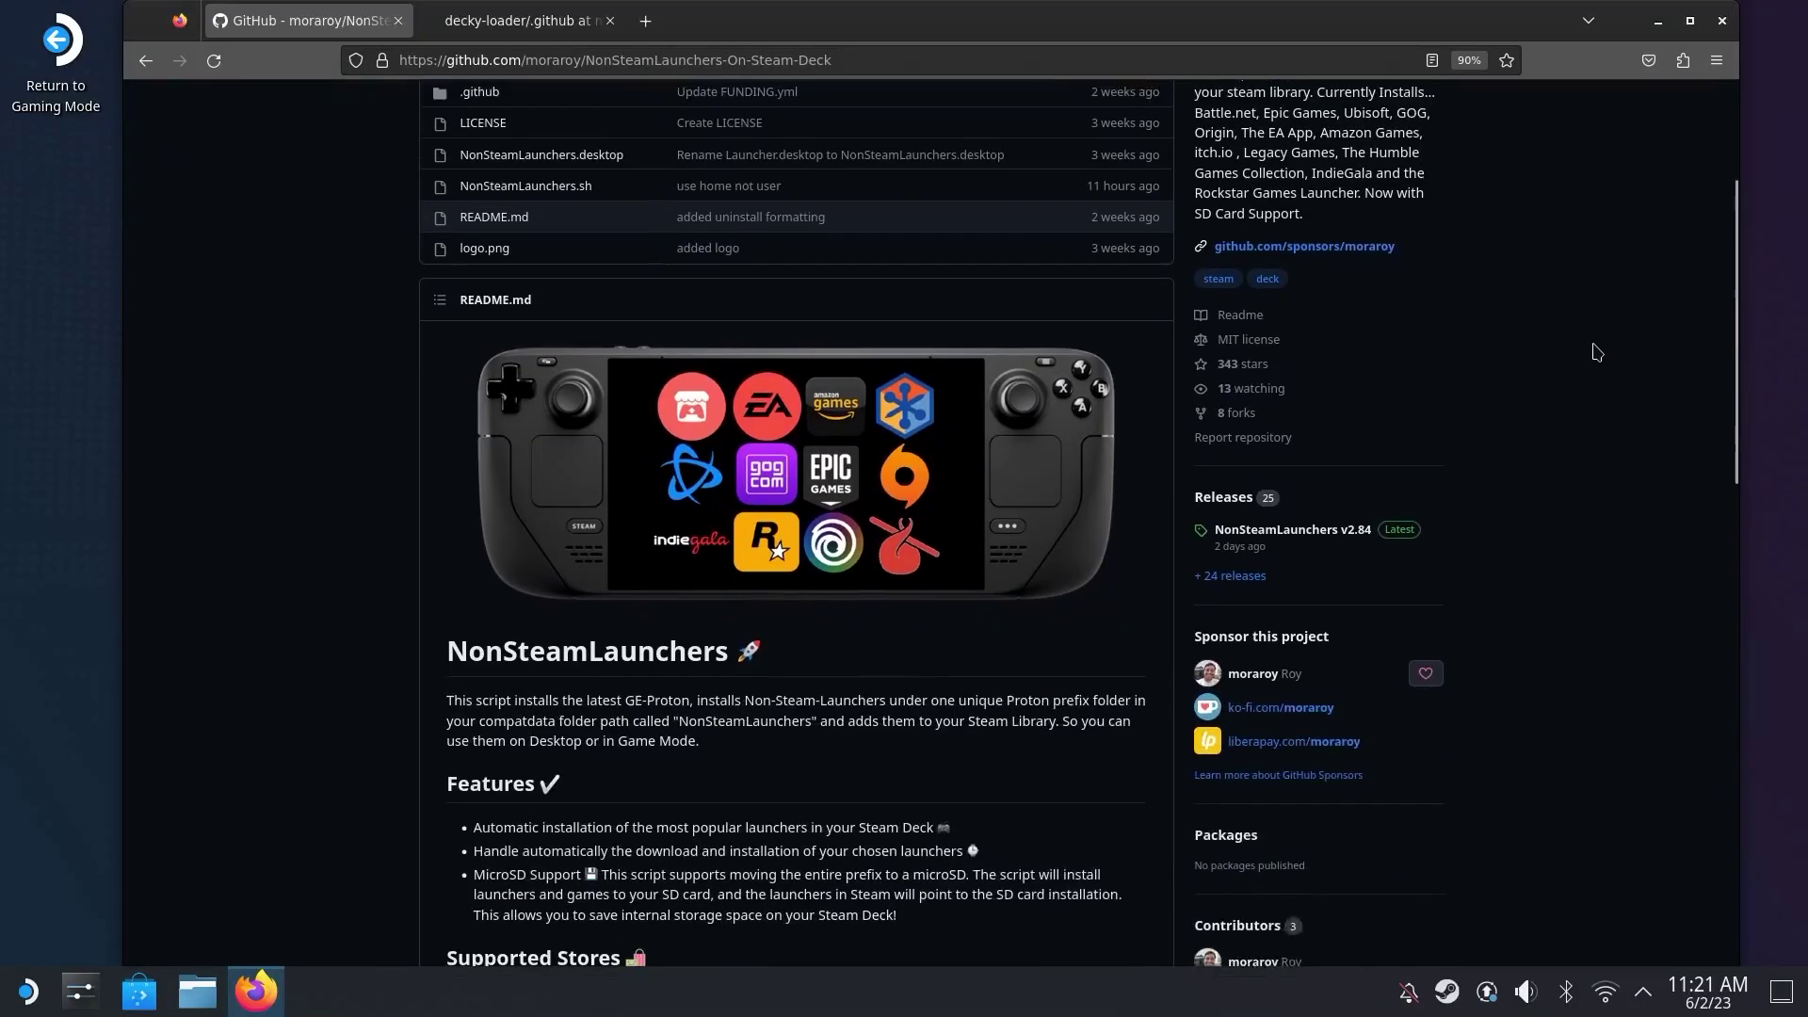
Step: Review the NonSteamLaunchers README, including its features, supported stores and installation instructions
scroll(1596, 353, down, 7)
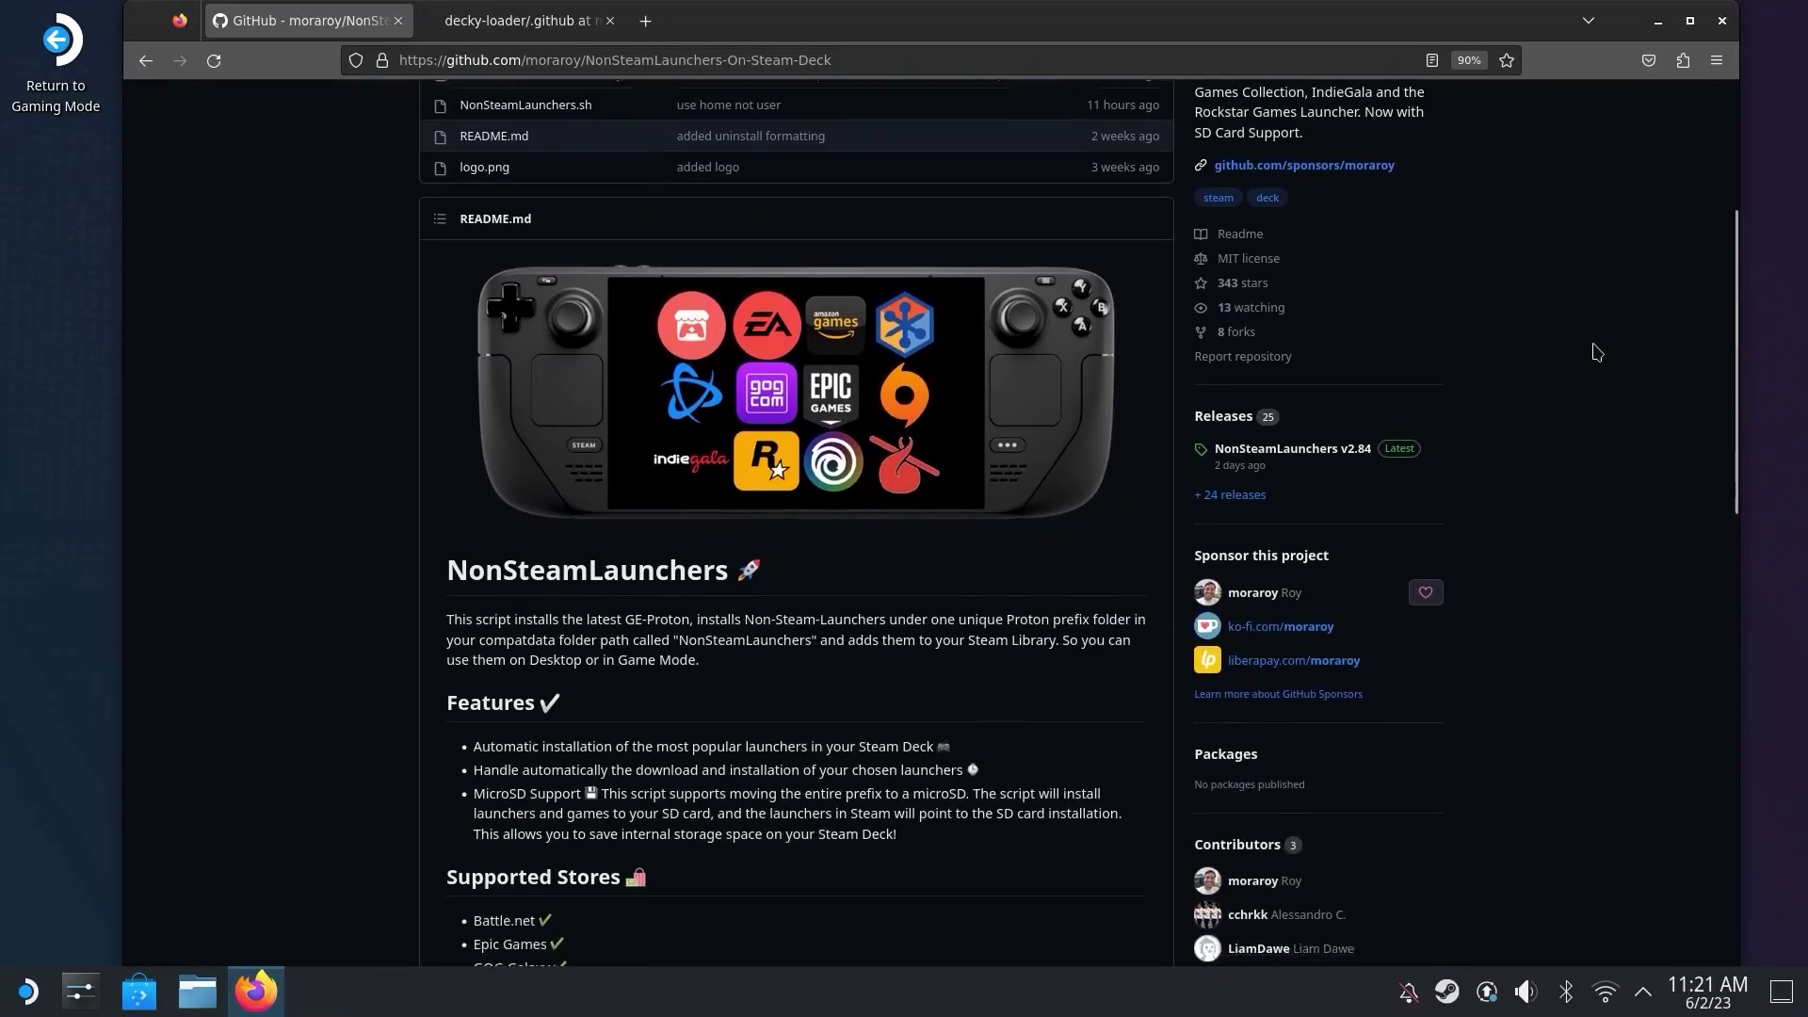
scroll(1596, 352, down, 7)
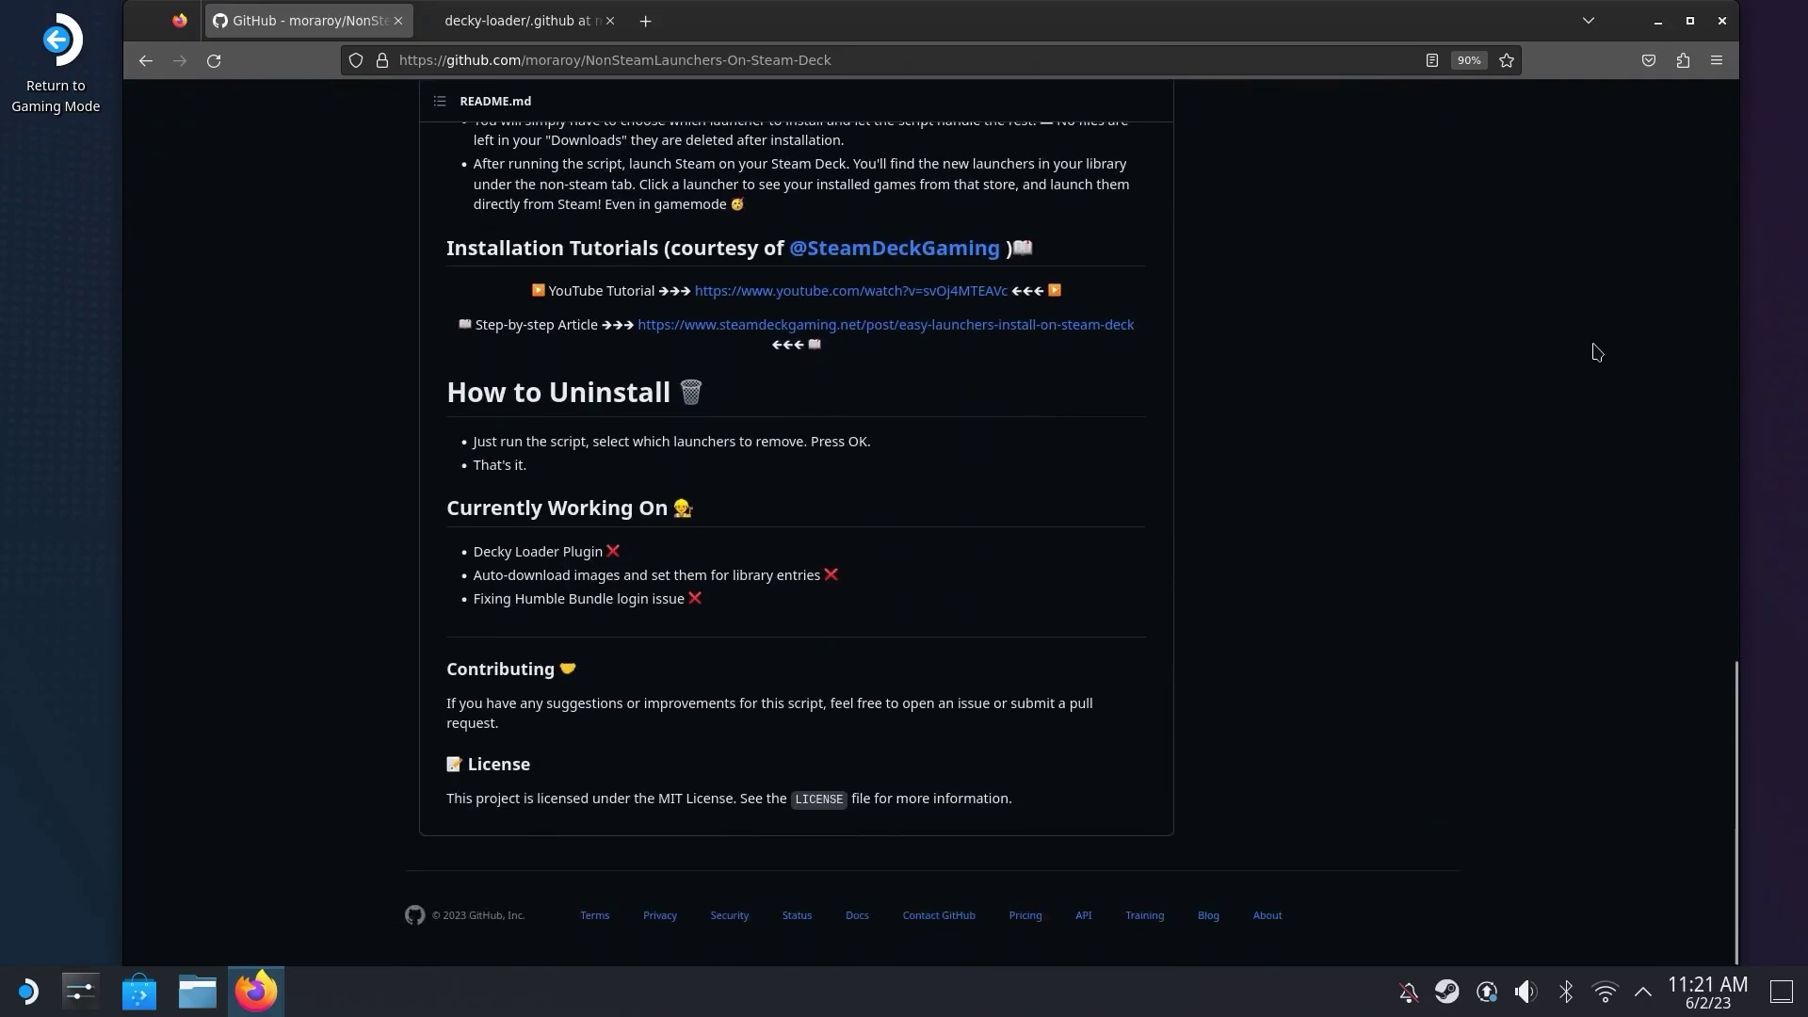
scroll(1596, 352, up, 9)
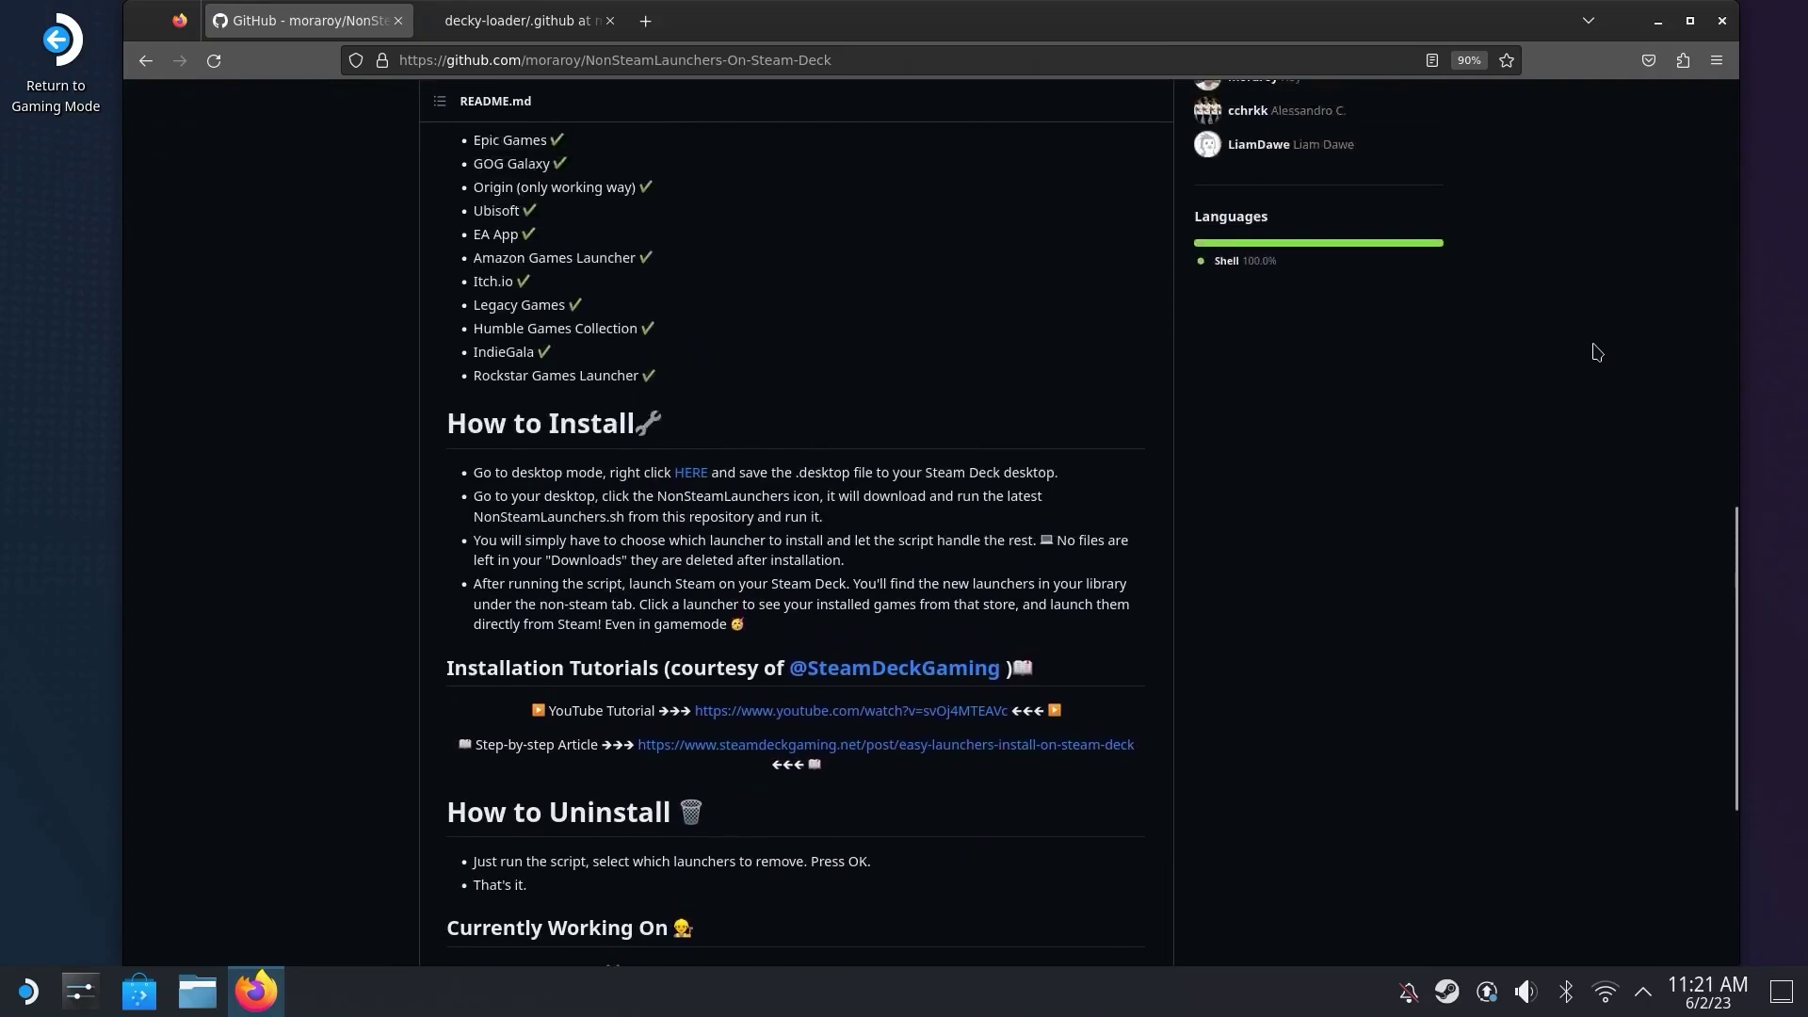
scroll(1596, 353, up, 8)
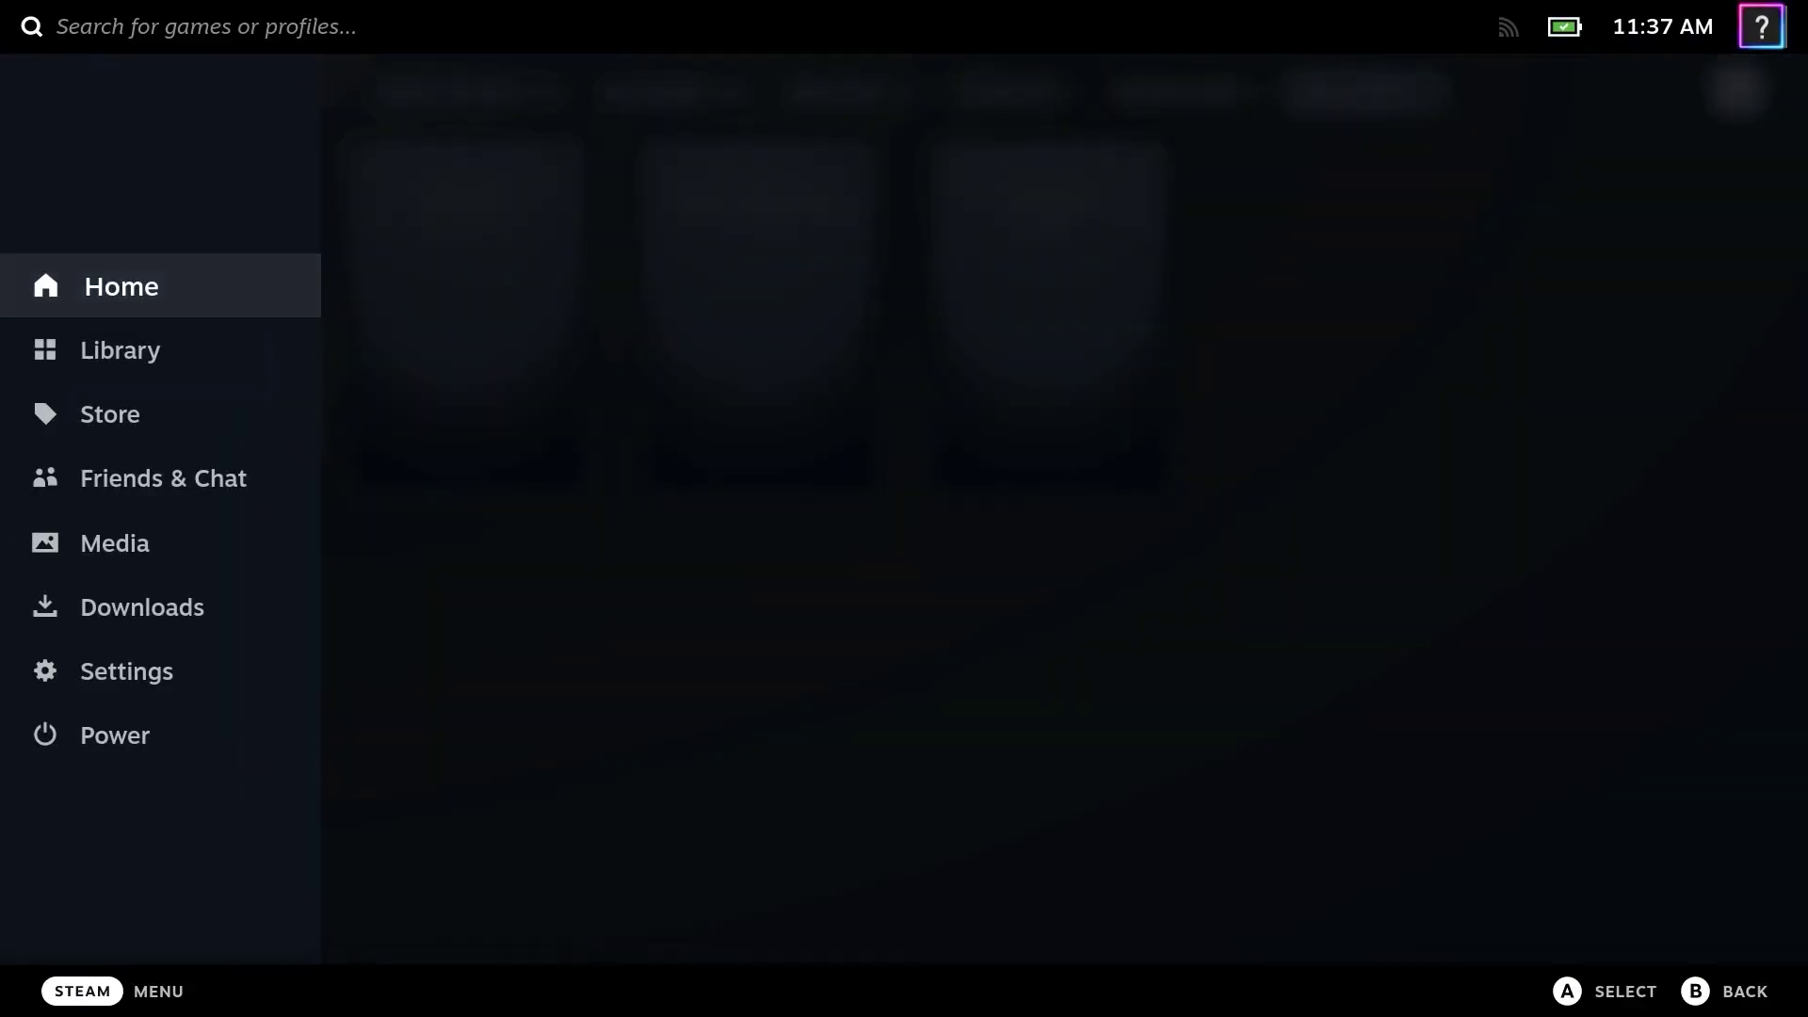
Step: Switch the Steam Deck from Gaming Mode to desktop mode through its power options
key(Down)
key(Down)
key(Down)
key(Down)
key(Down)
key(Down)
key(Down)
key(Return)
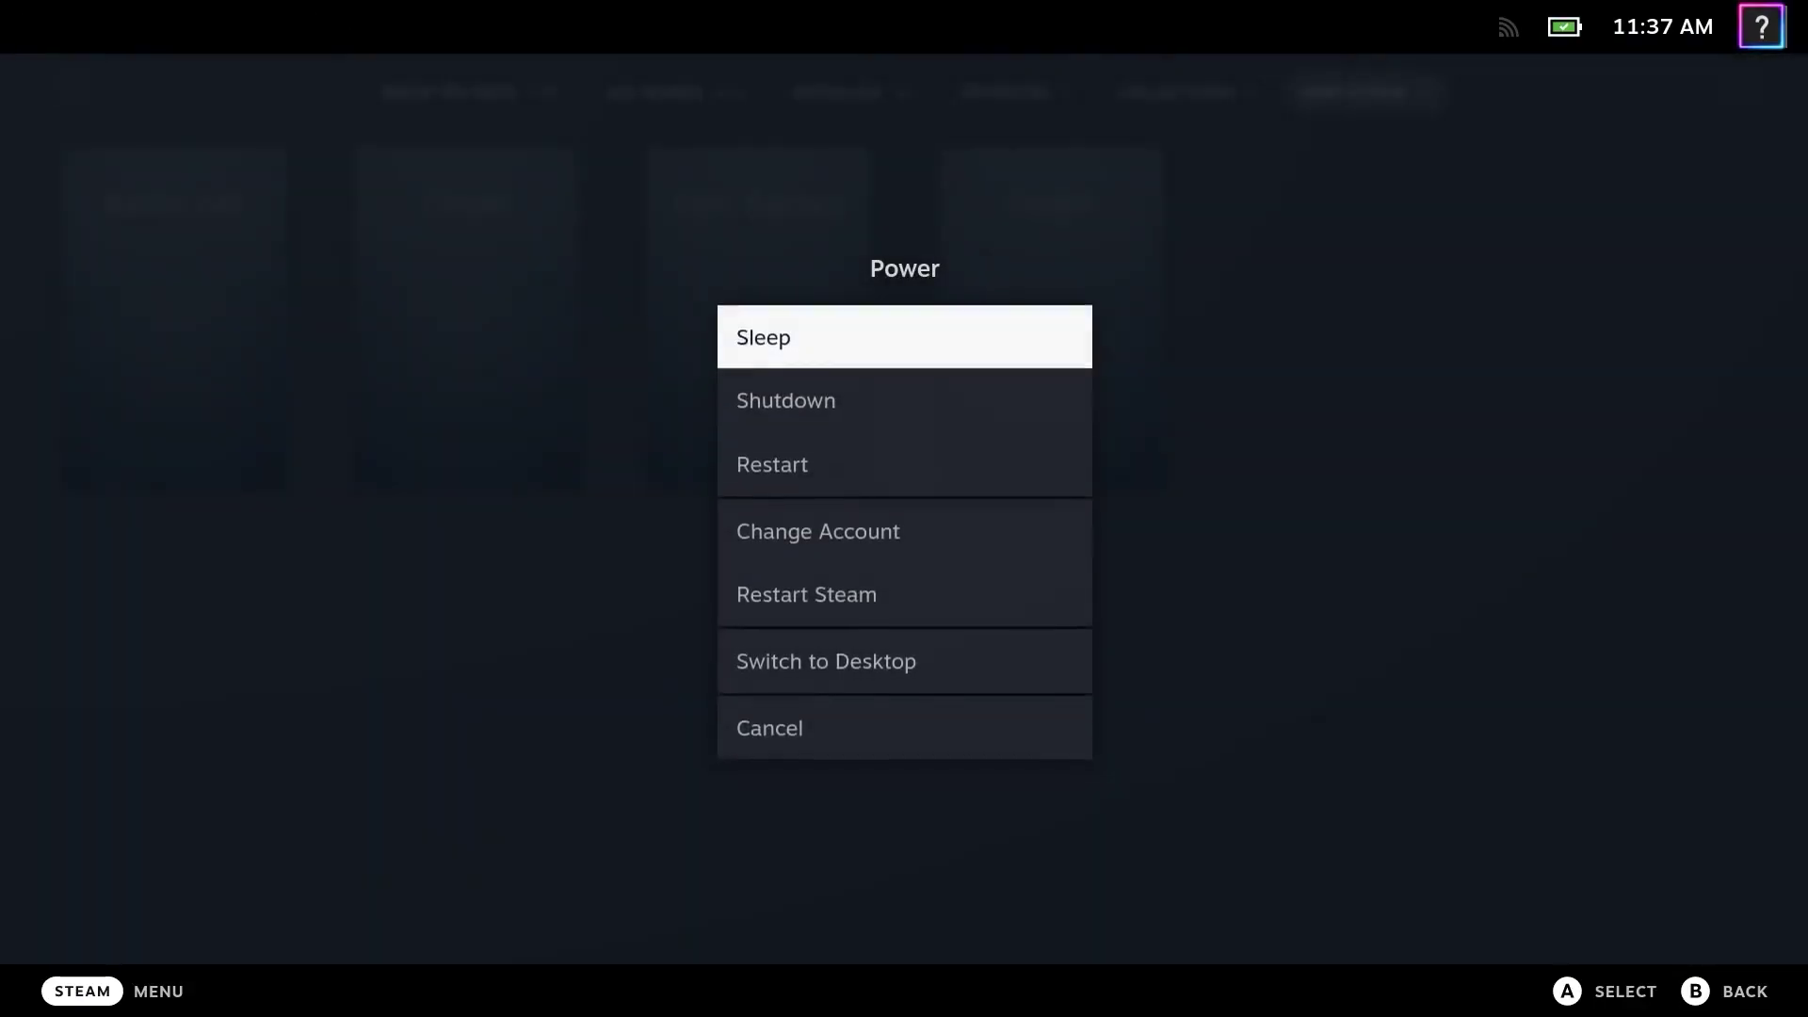
key(Down)
key(Down)
key(Down)
key(Down)
key(Down)
key(Return)
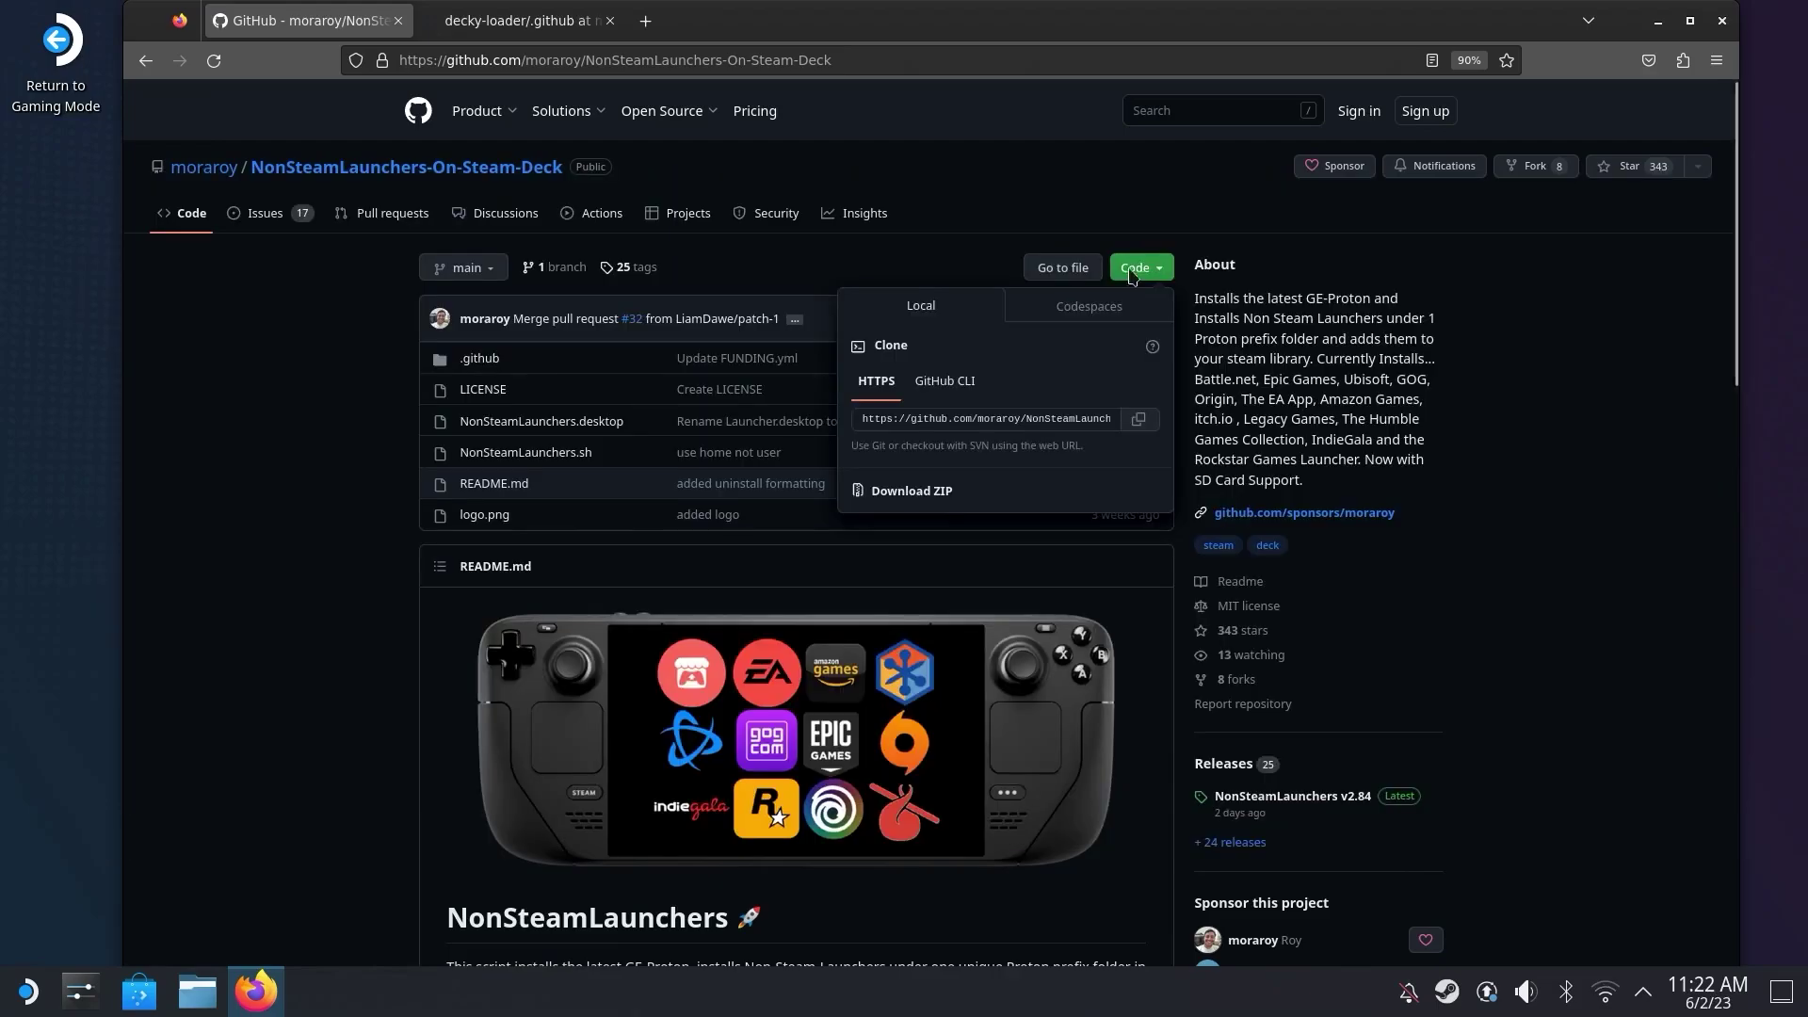
Step: Run NonSteamLaunchers.desktop from the extracted NonSteamLaunchers-On-Steam-Deck-2.84 folder and allow the program to start
click(1062, 237)
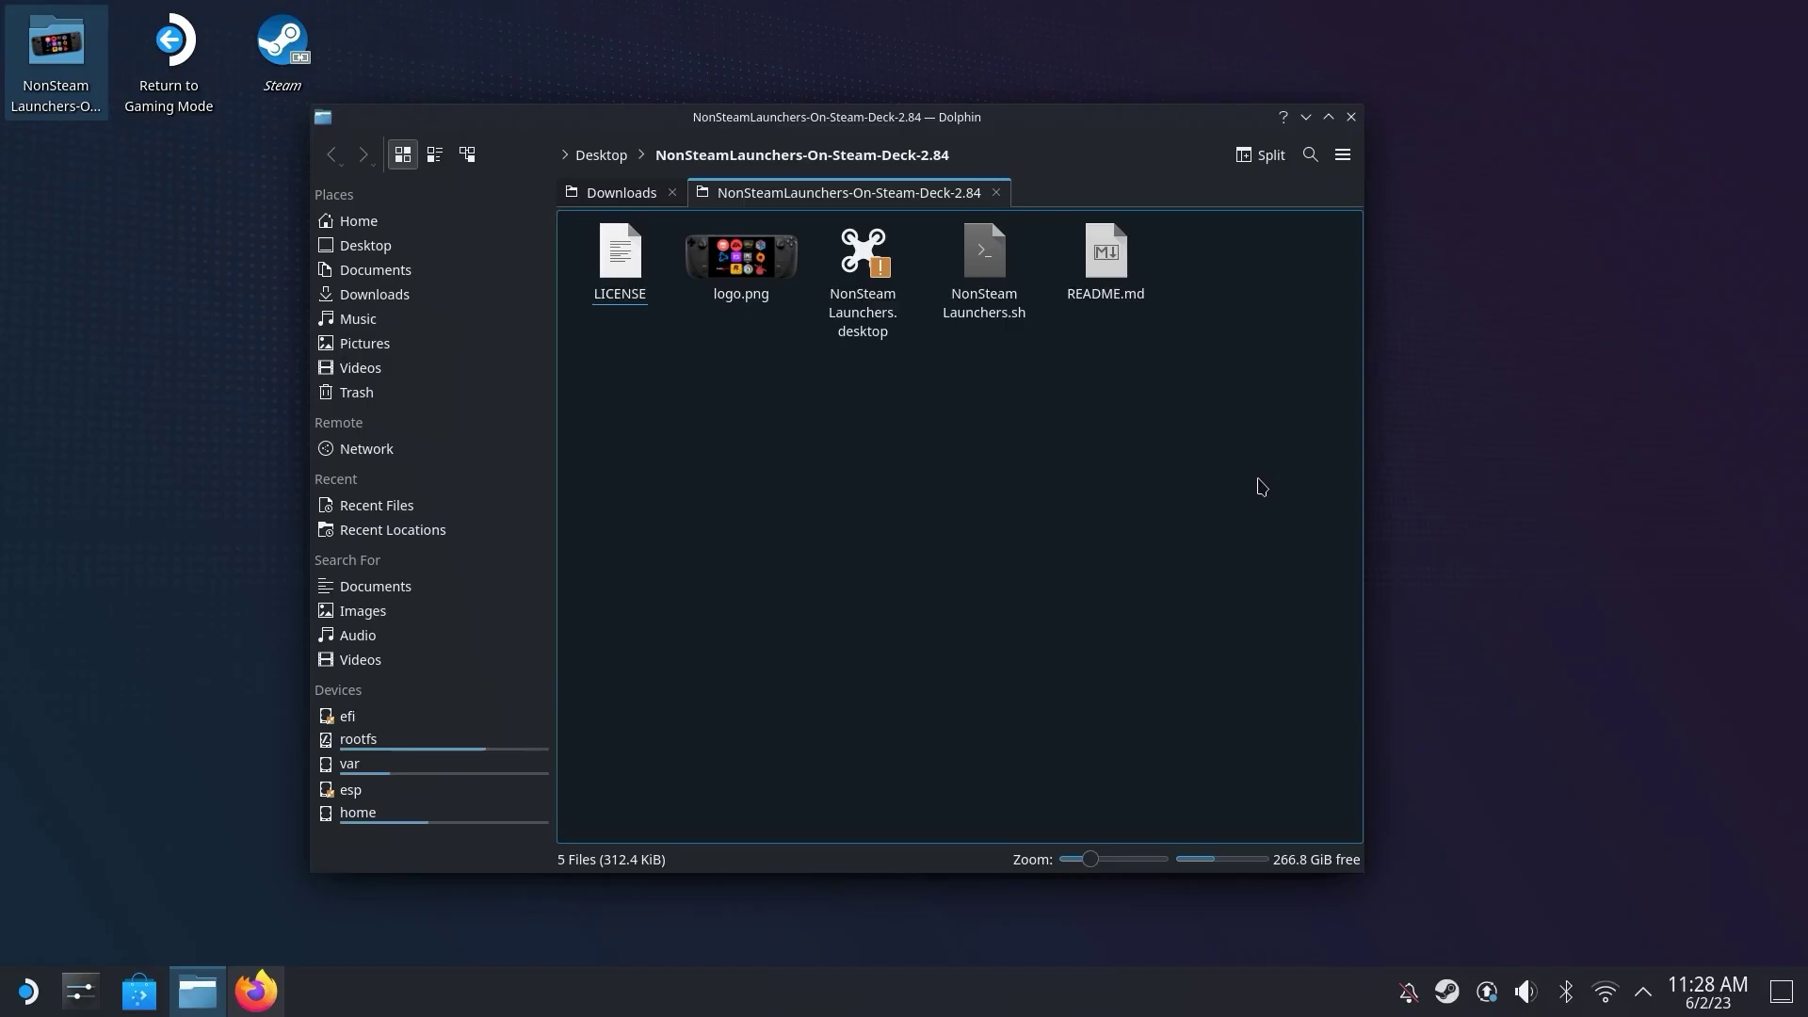
click(857, 268)
double_click(857, 268)
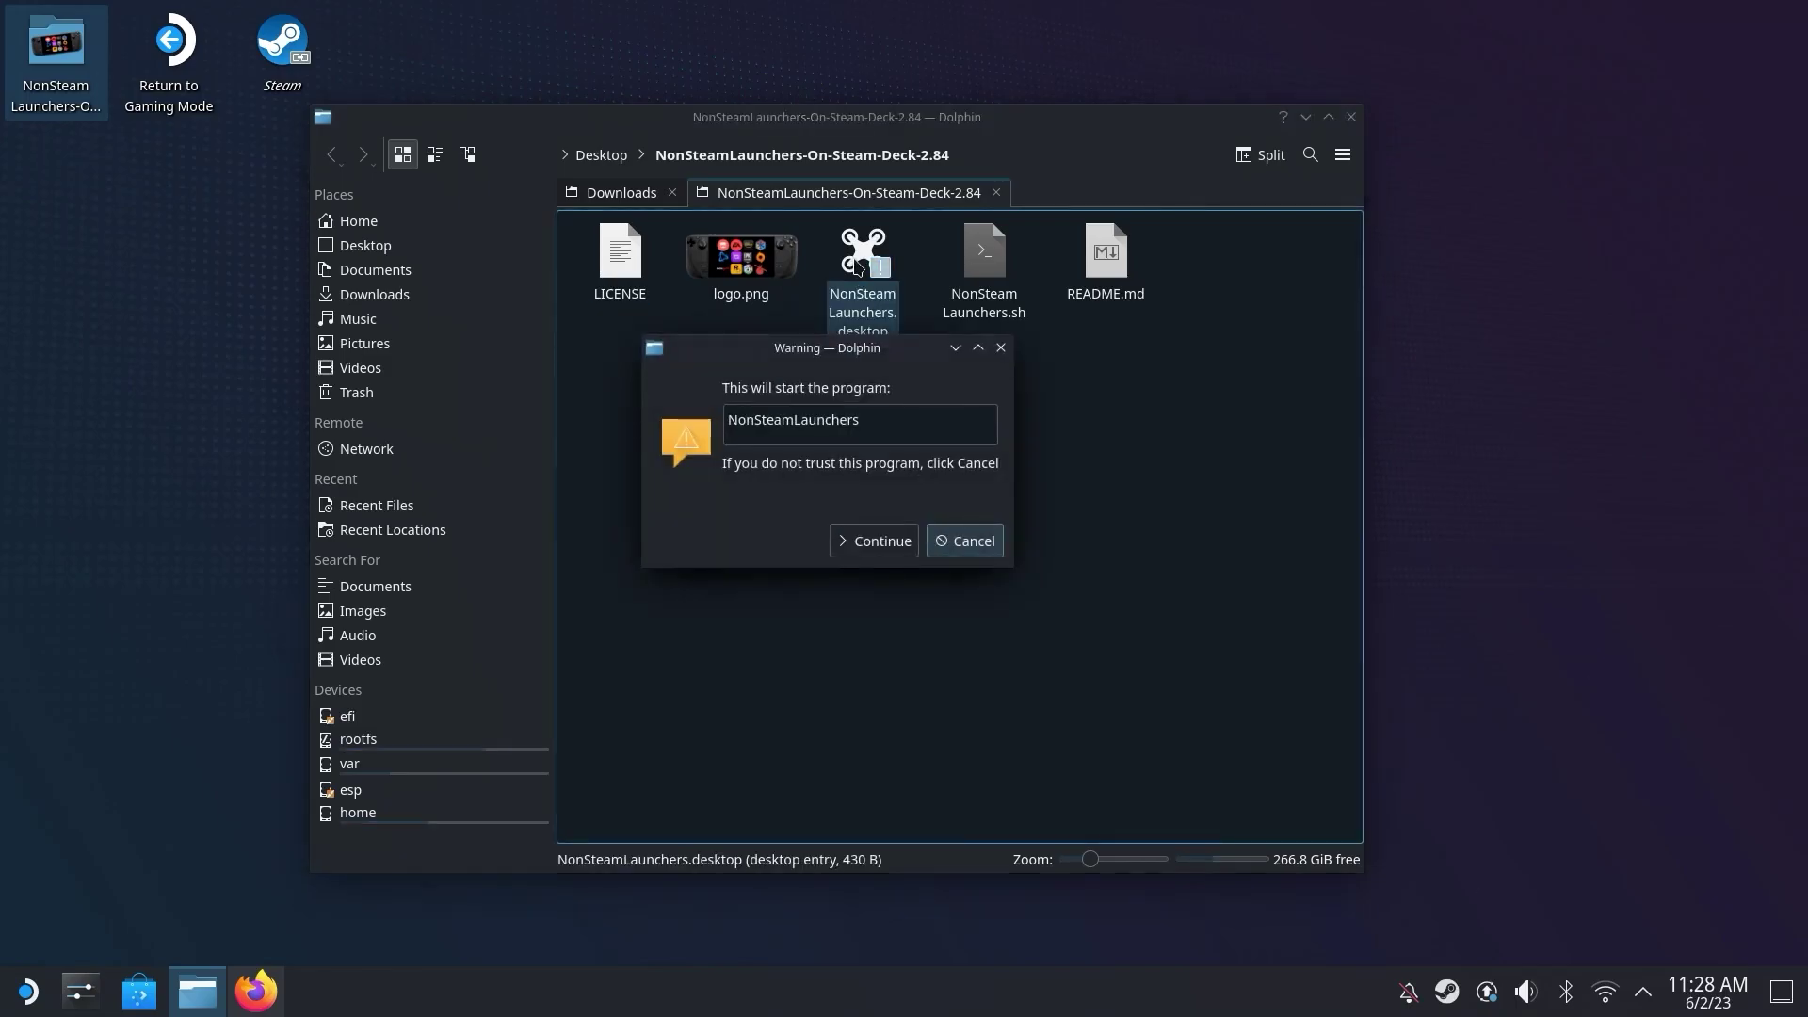
click(845, 553)
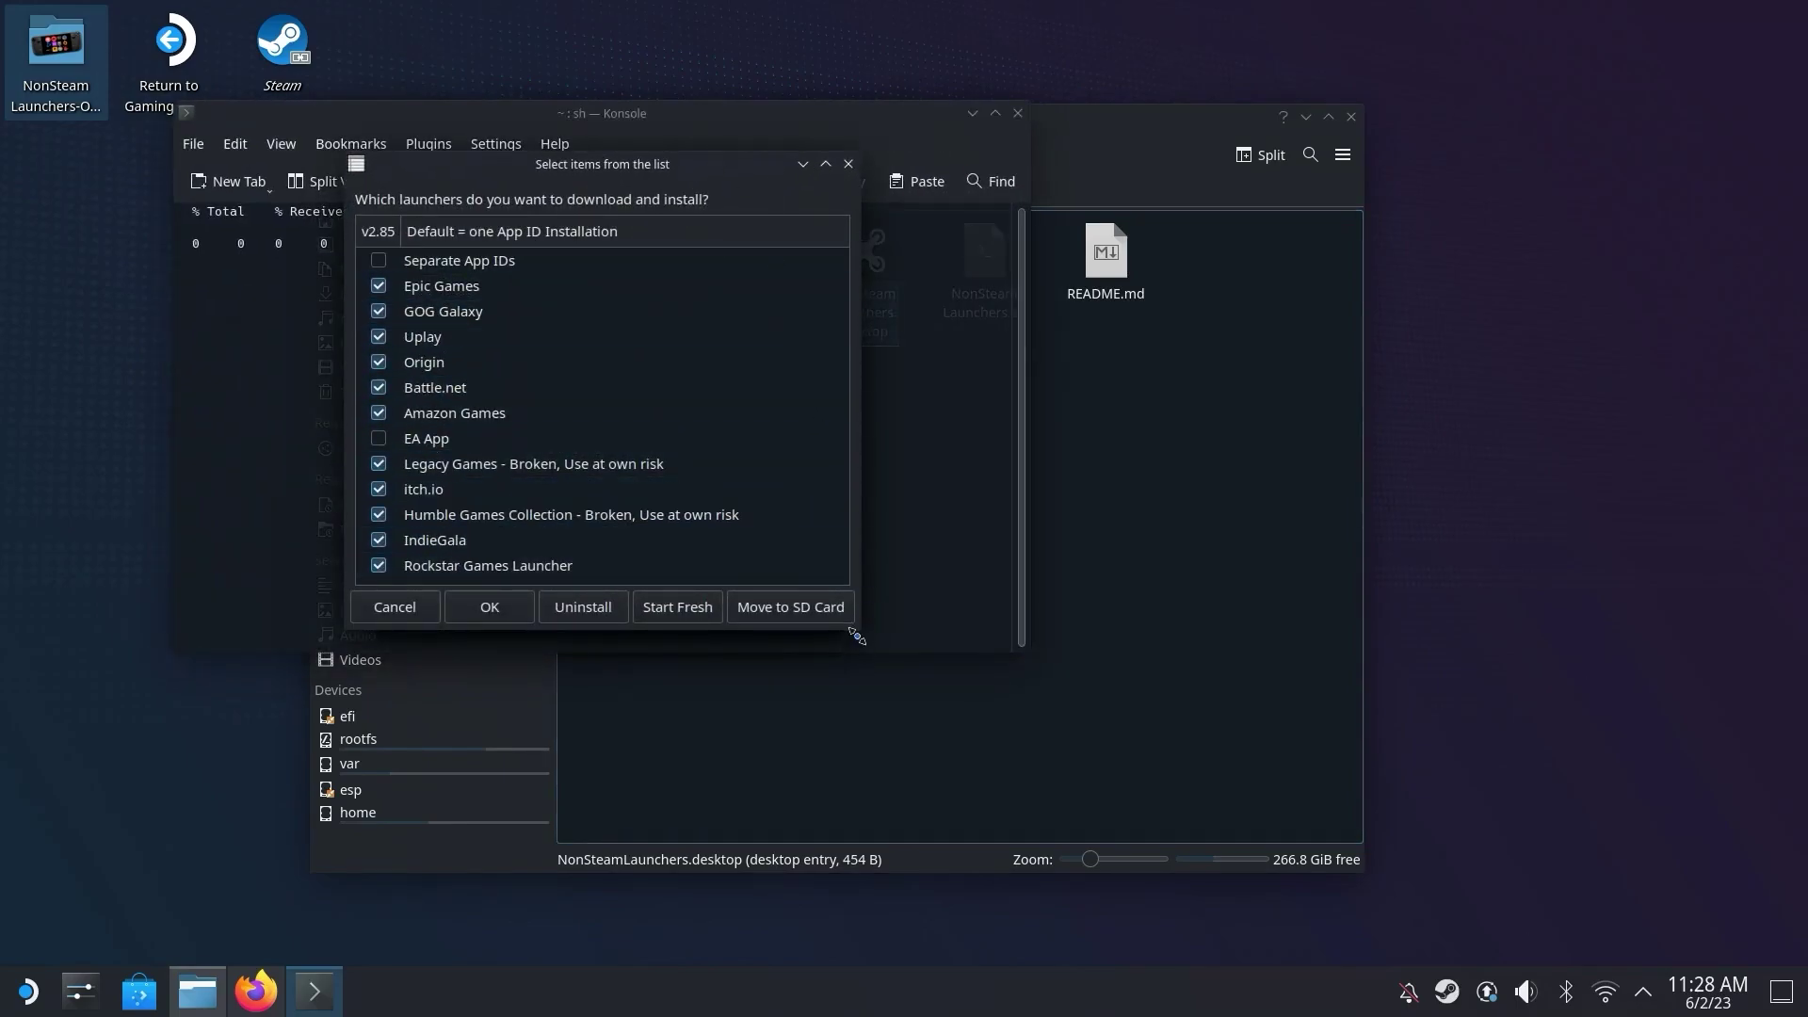
Step: Enlarge and reposition the launcher list, leave only Epic Games, Origin and Battle.net selected, and start the installation
drag(856, 631, 1080, 793)
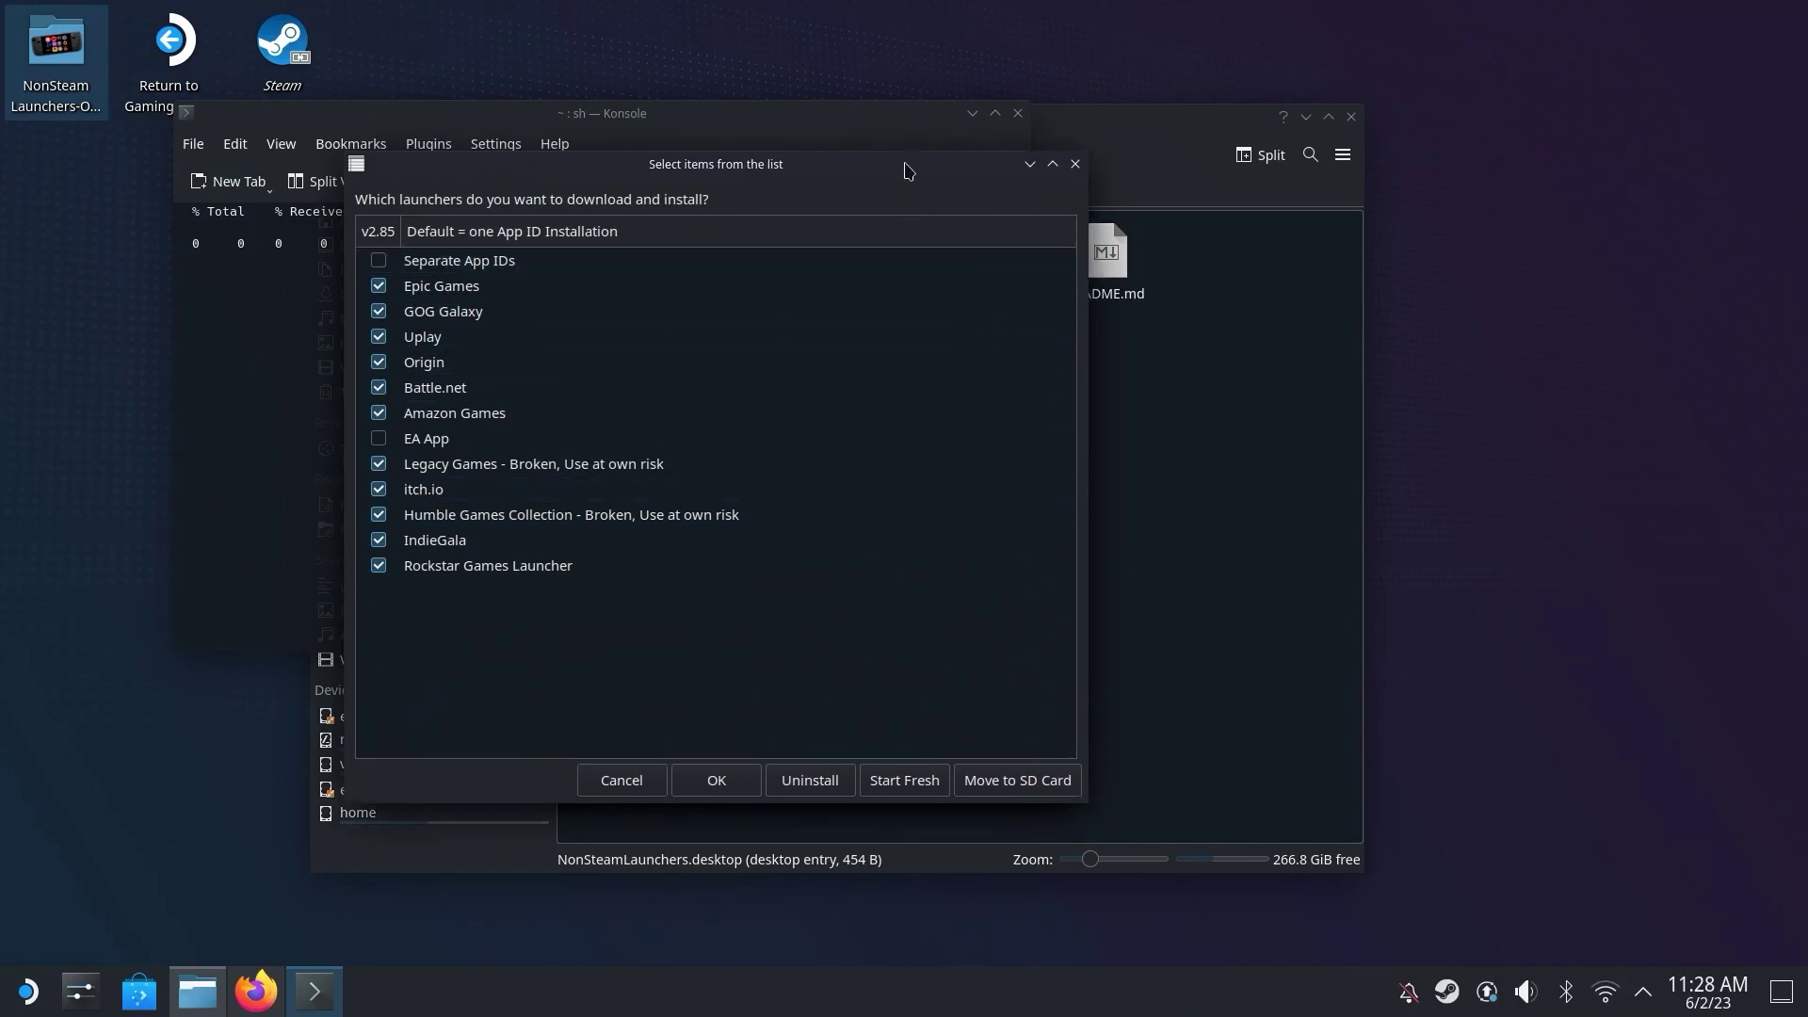
drag(908, 170, 685, 94)
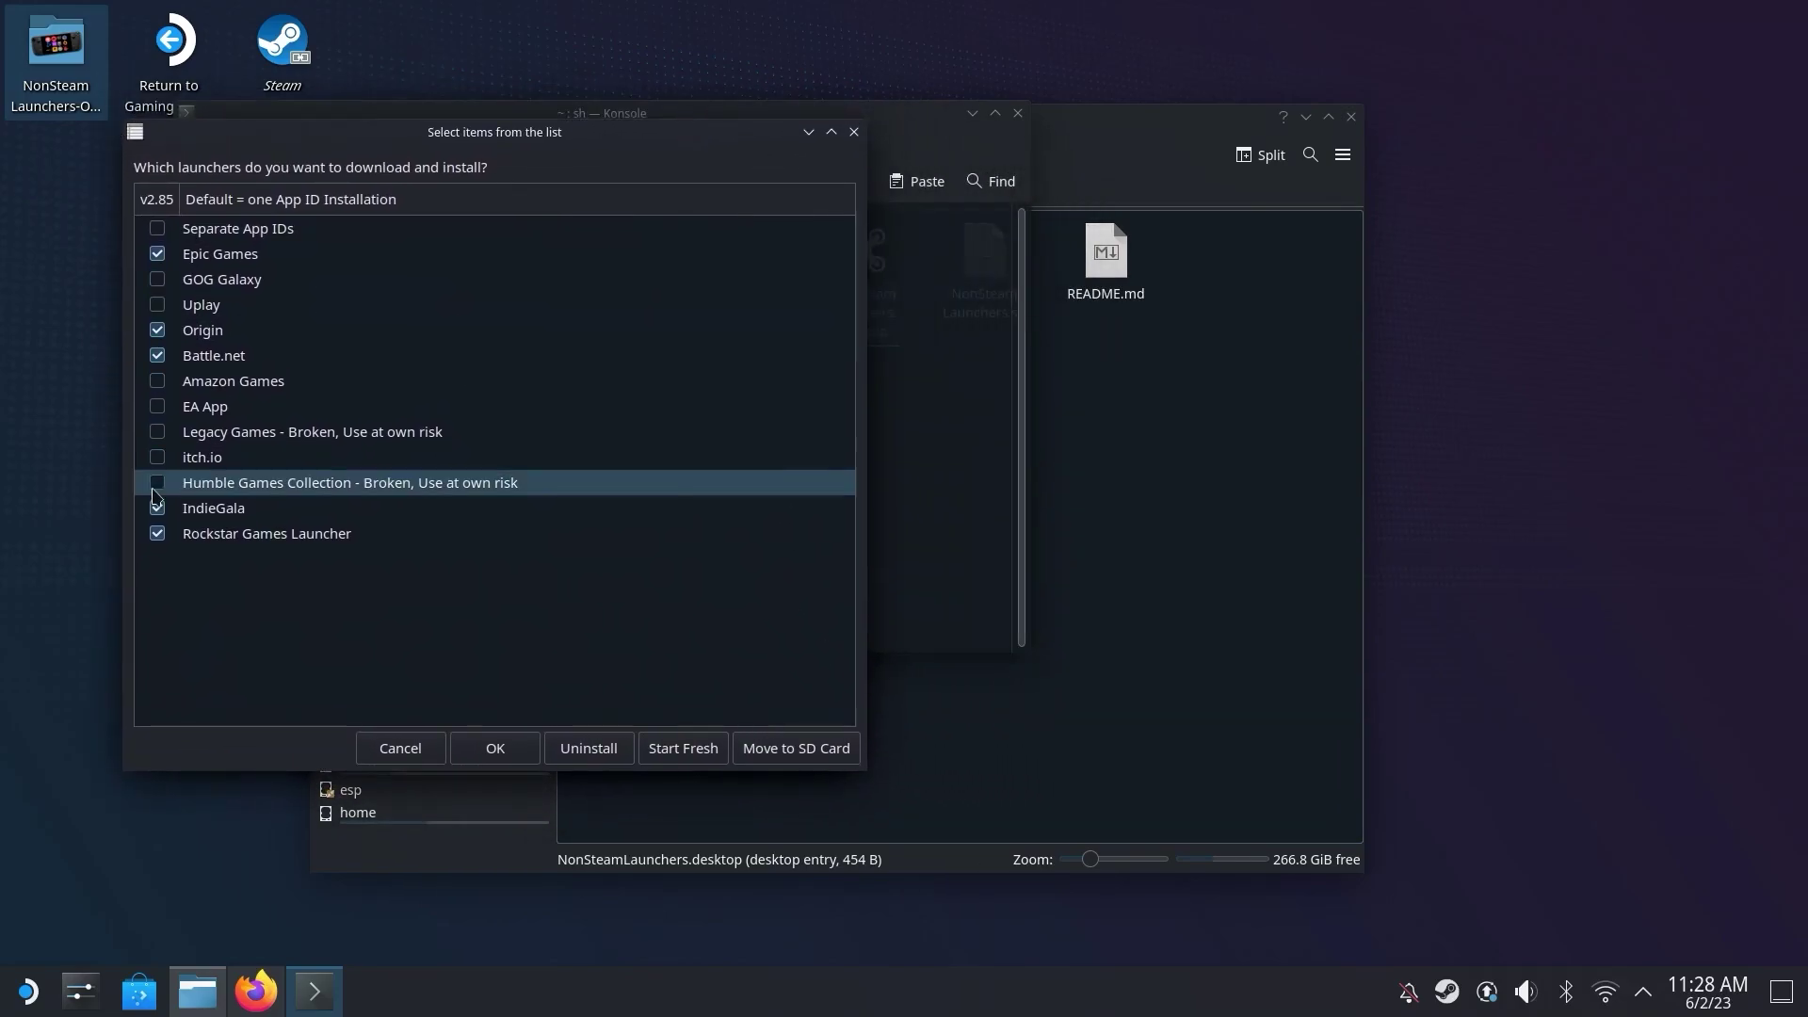
click(157, 508)
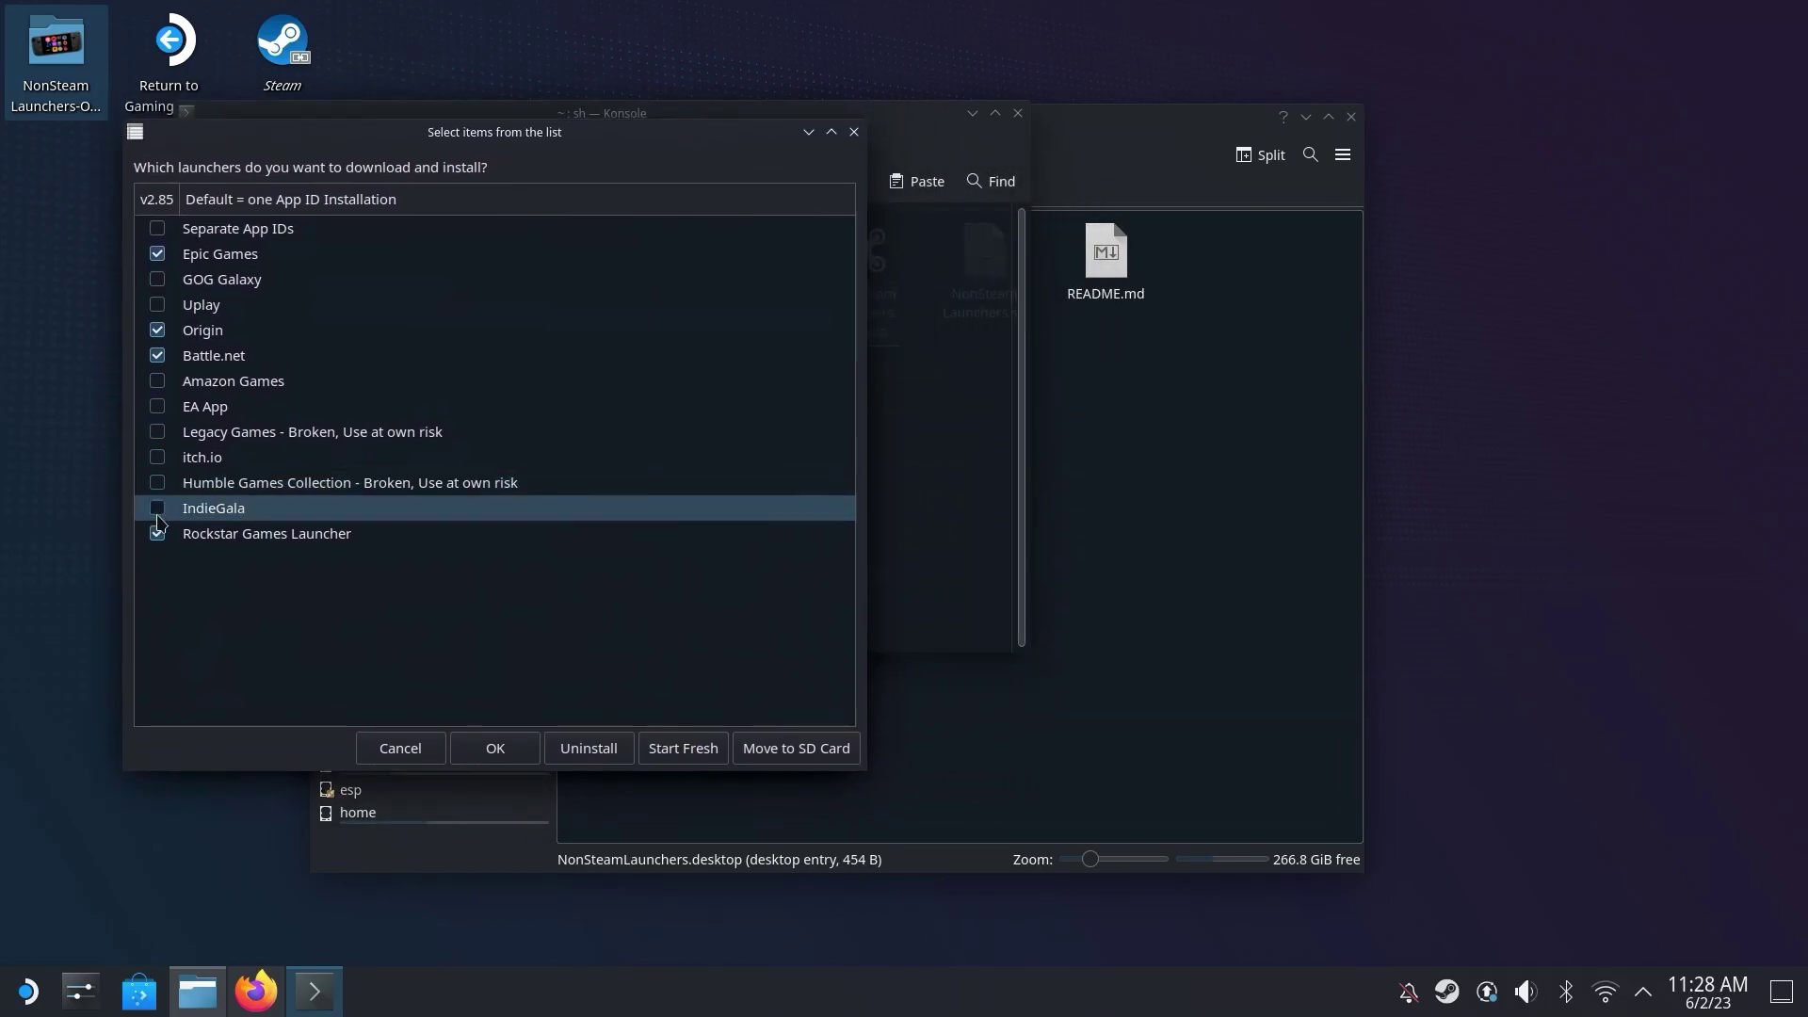
click(158, 533)
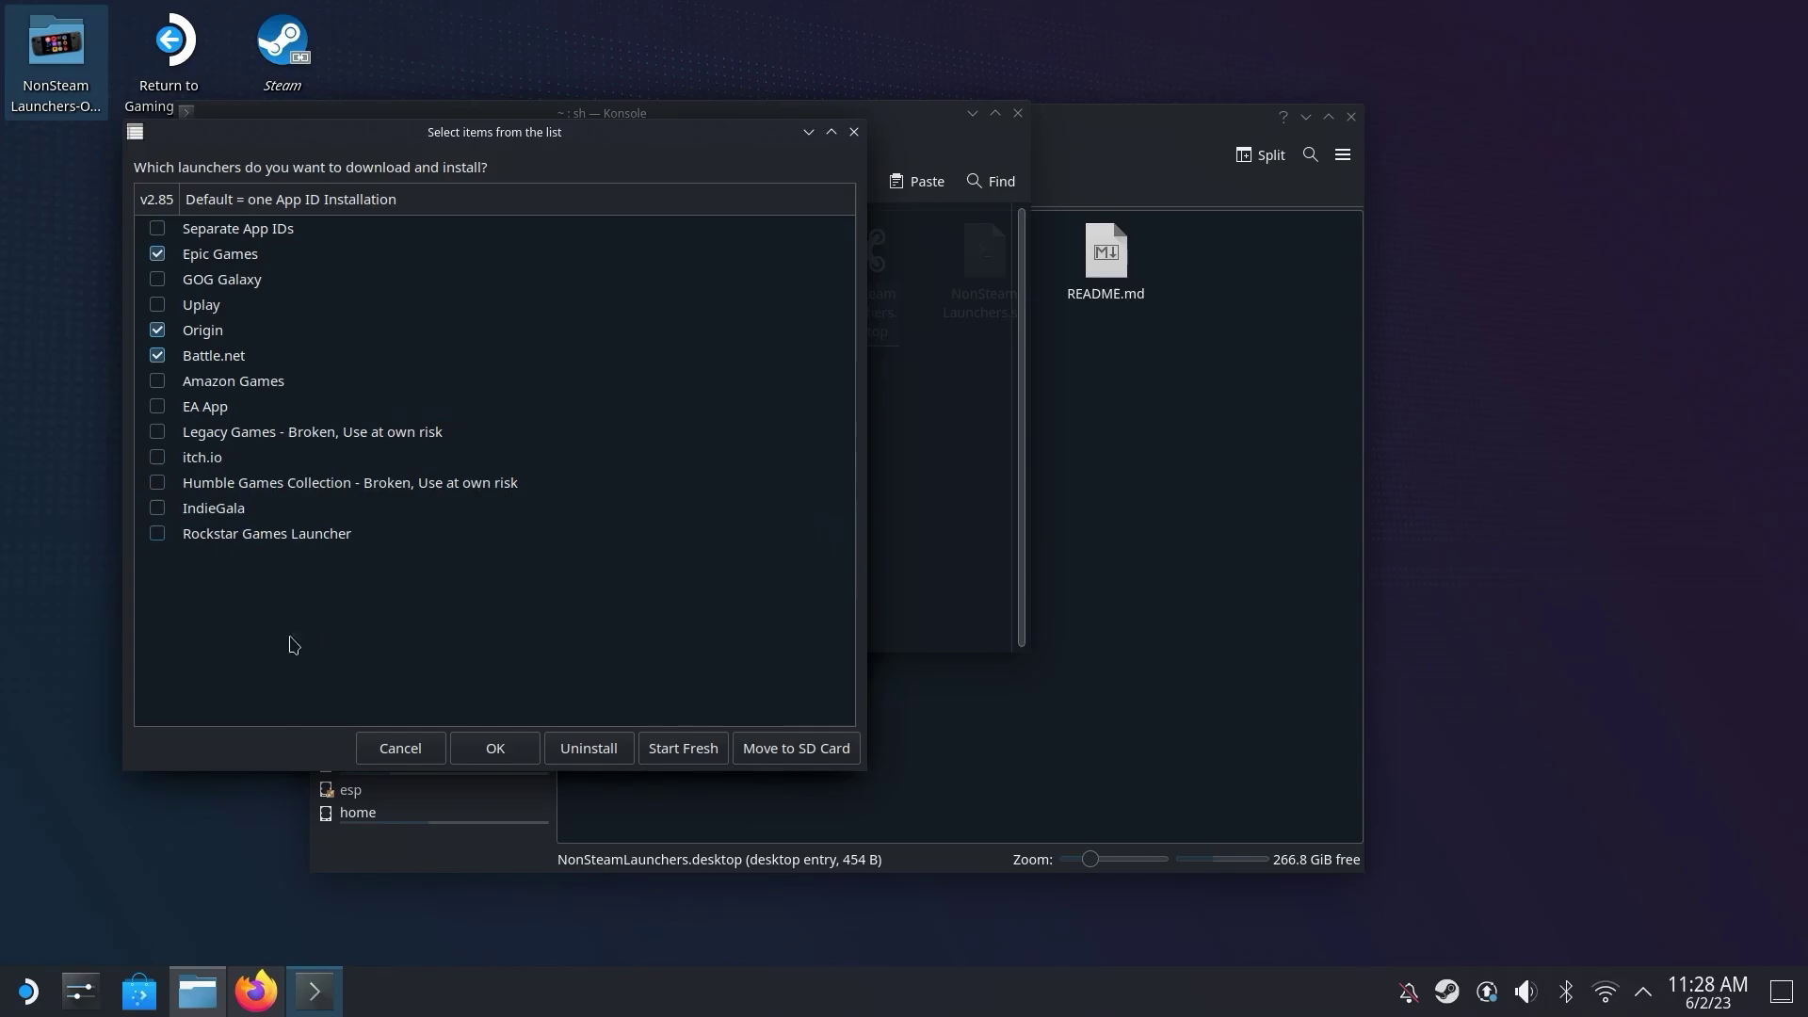
click(517, 751)
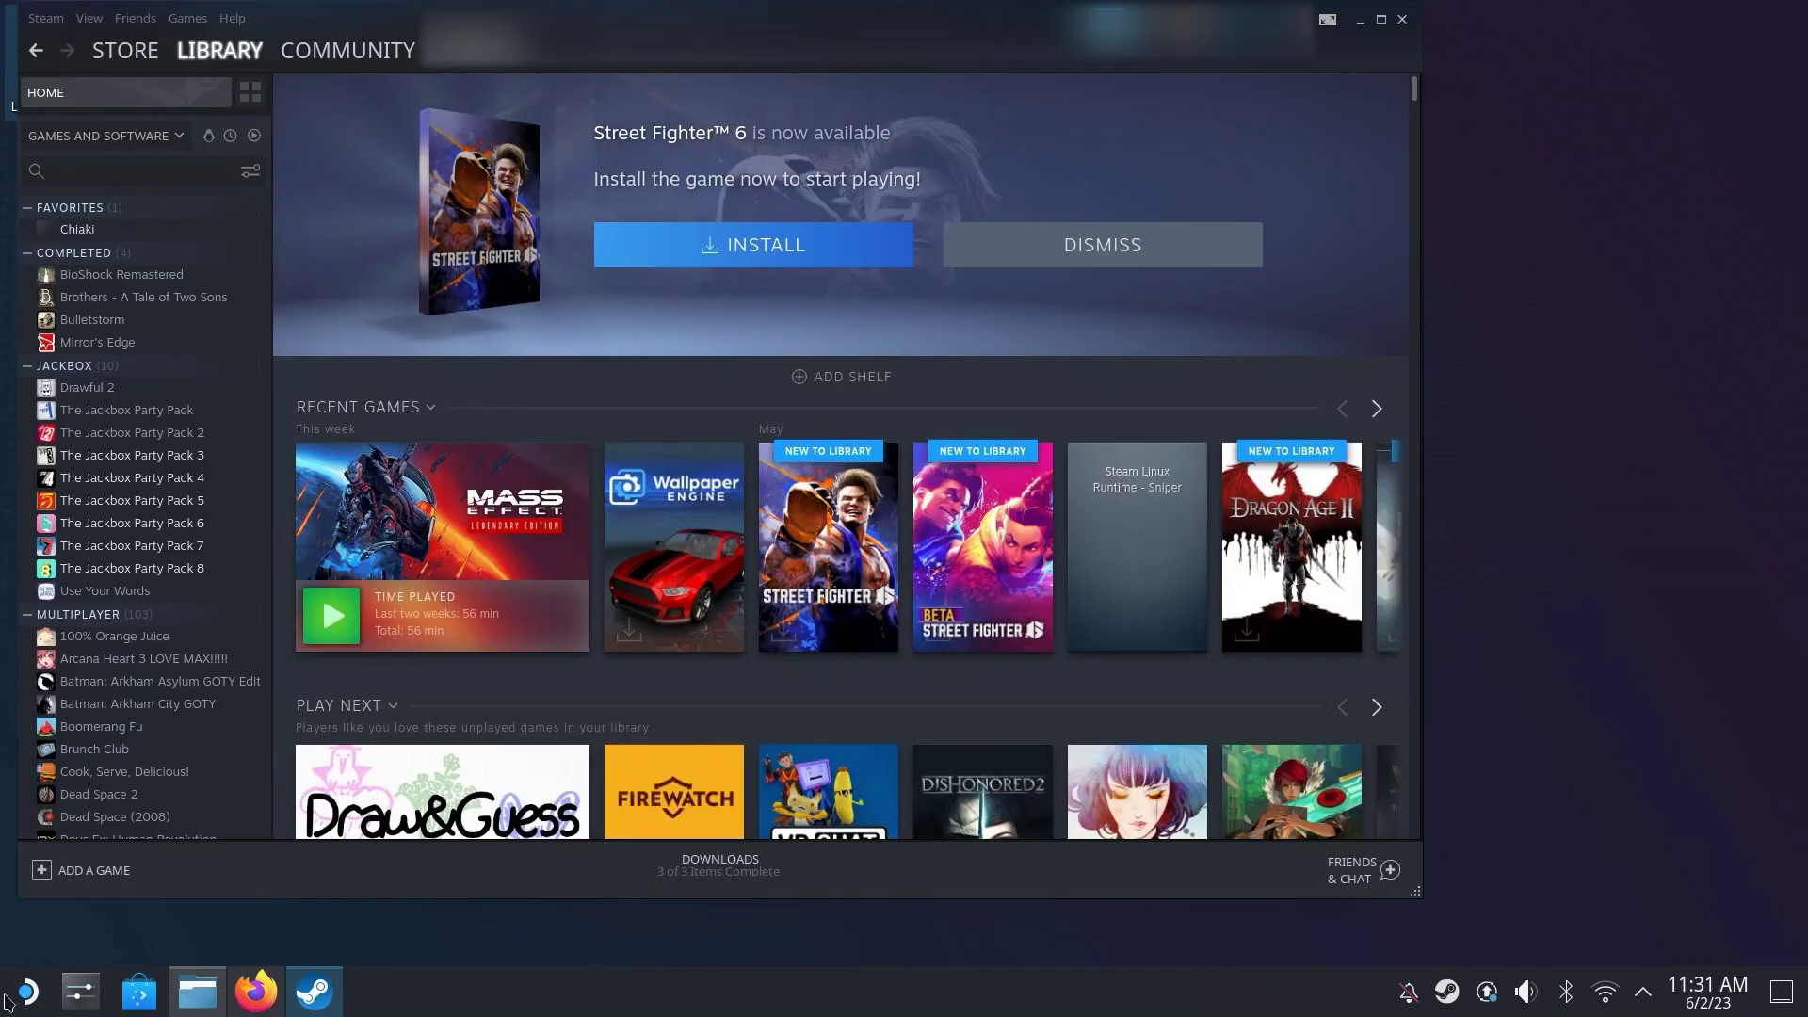
Step: Restart the Steam Deck from the desktop's application launcher
click(6, 998)
click(6, 998)
click(7, 998)
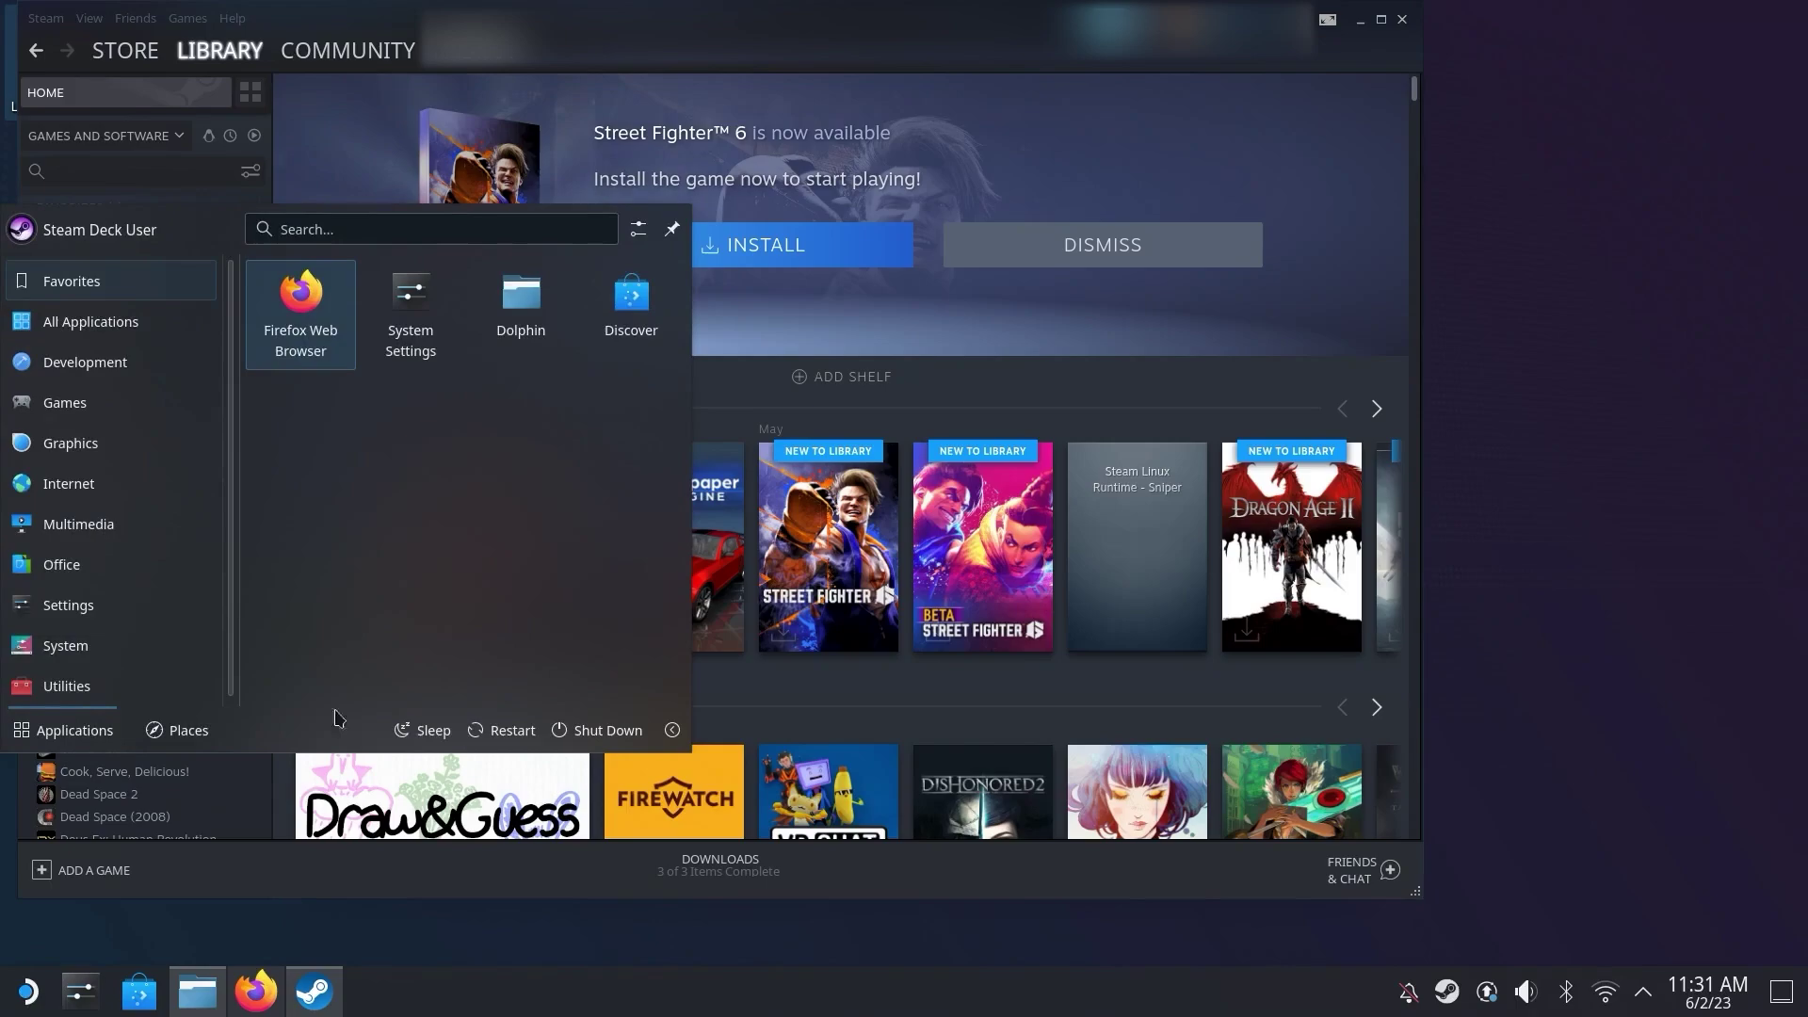
click(500, 731)
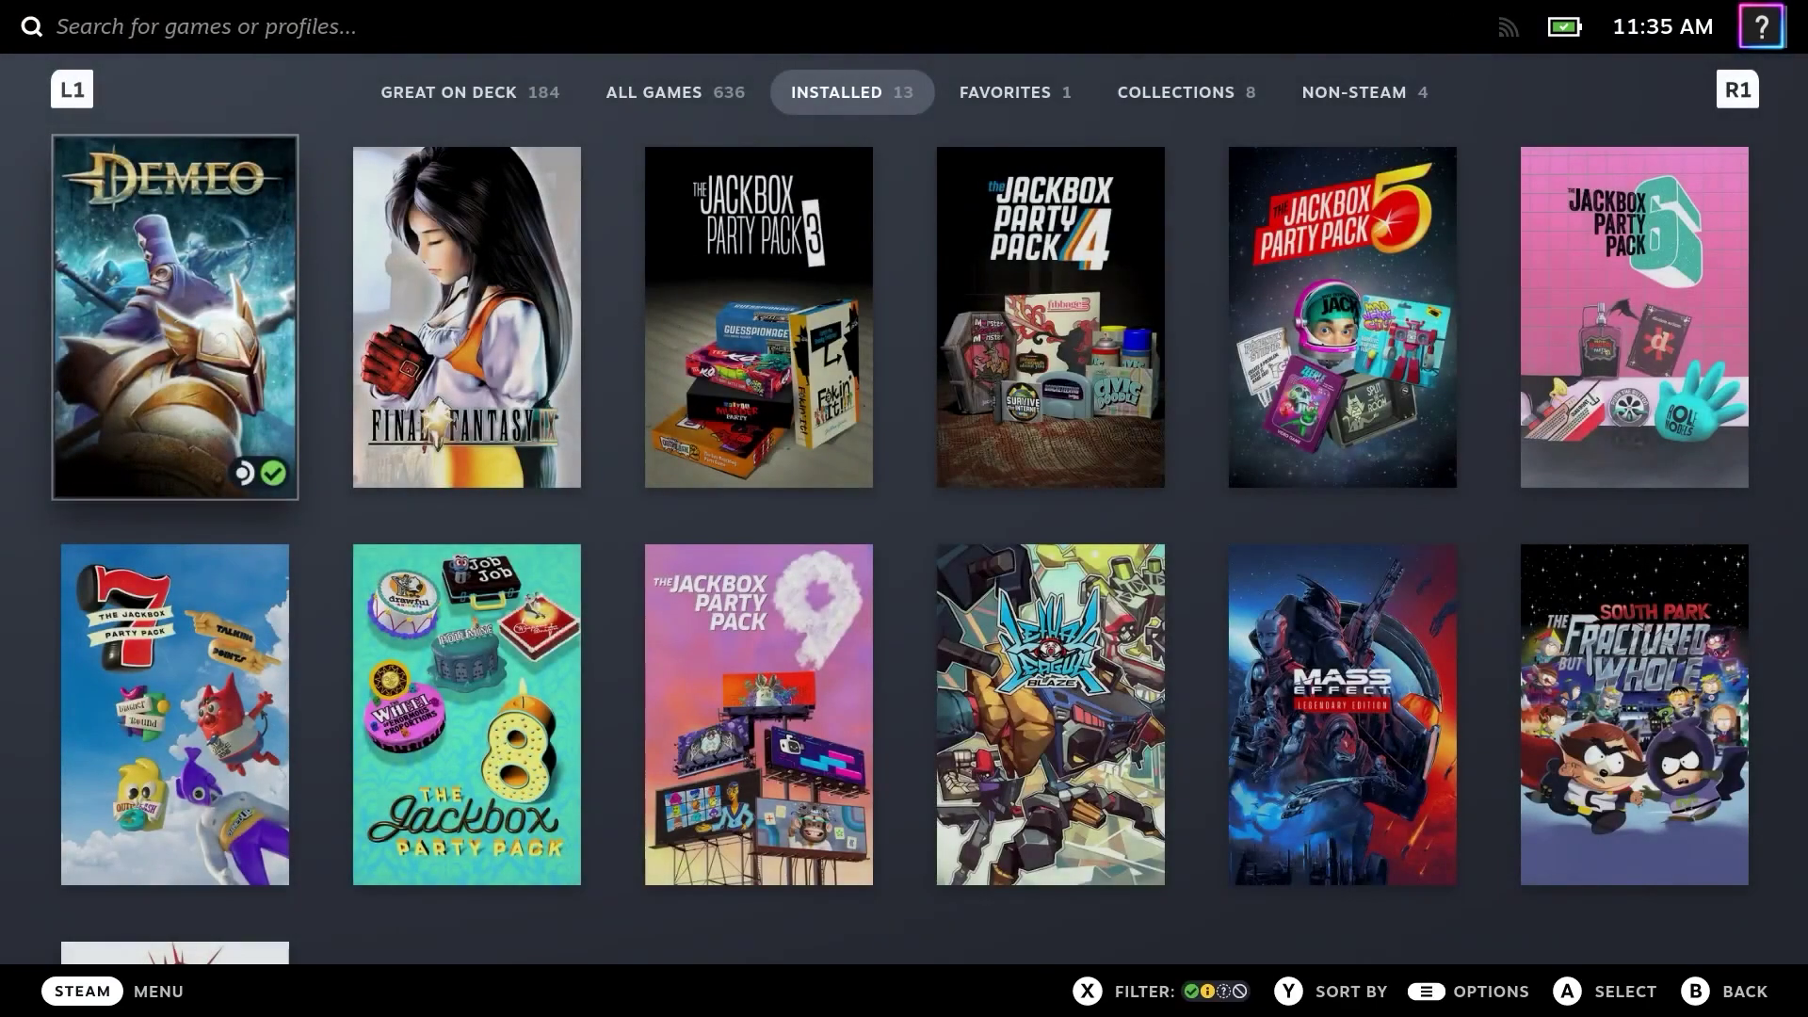
Step: Show the Non-Steam section of the game library and highlight the Battle.net entry
key(Up)
key(Right)
key(Right)
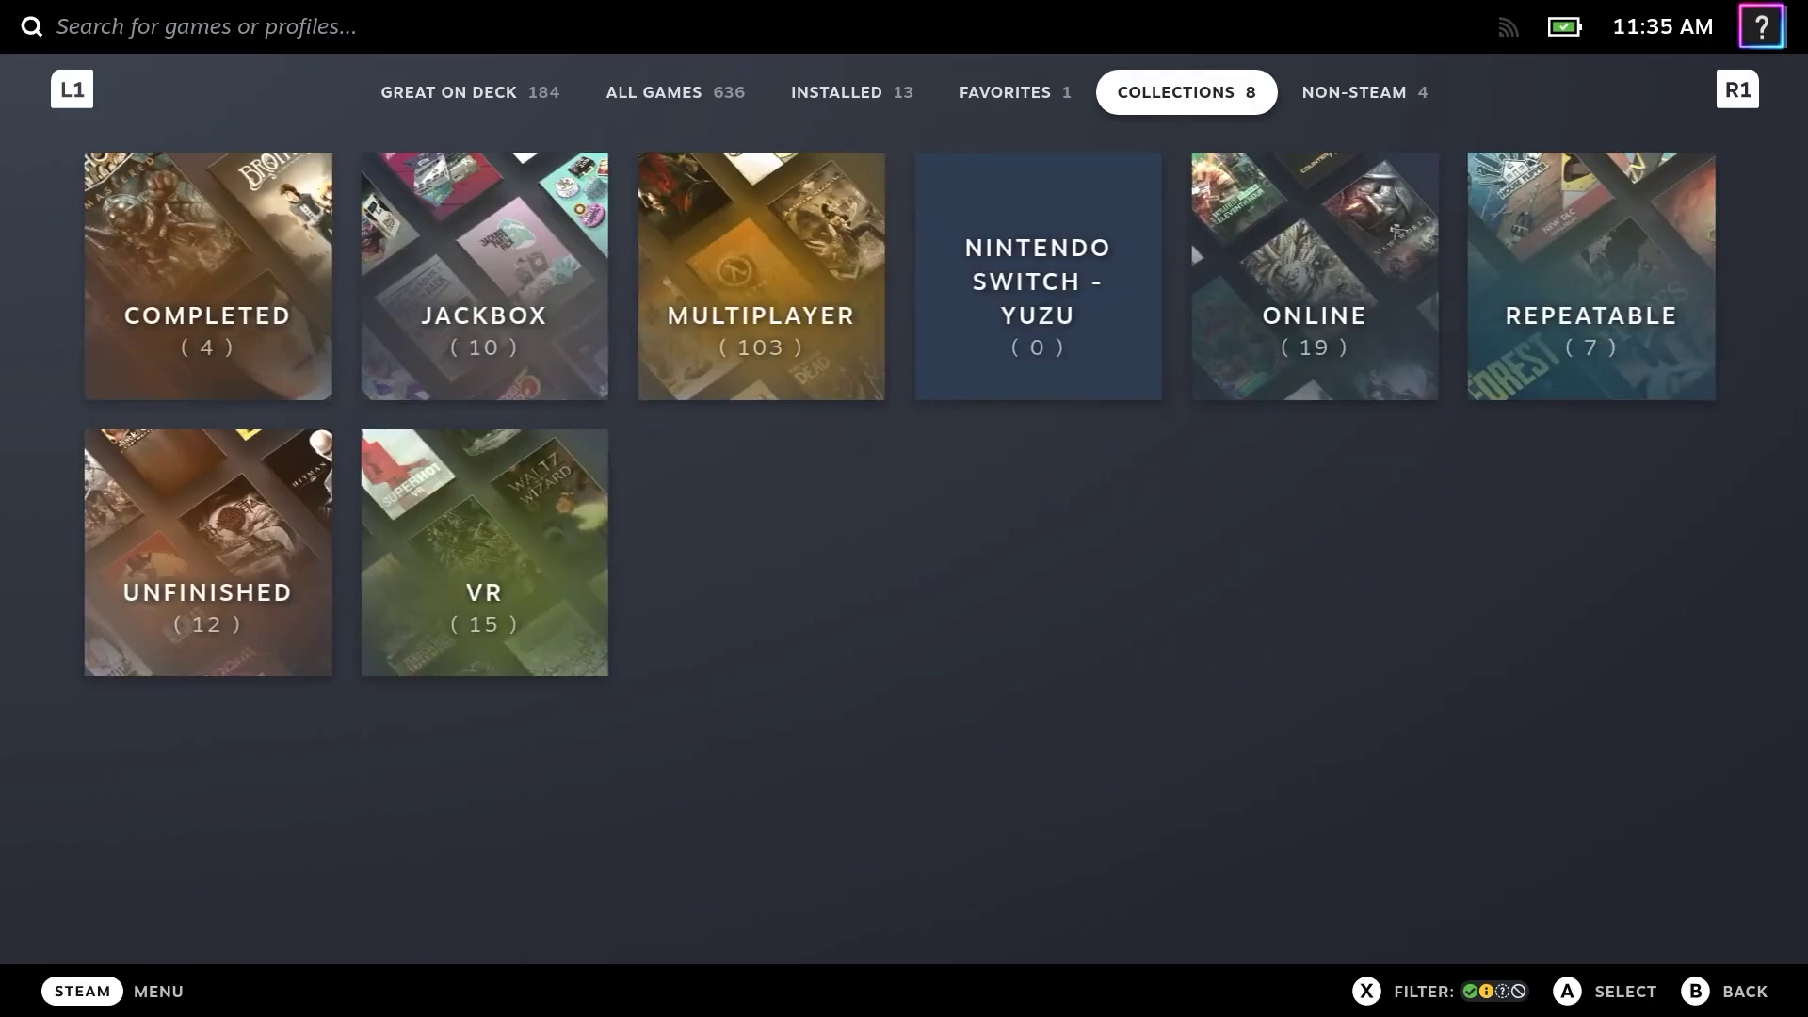
key(Right)
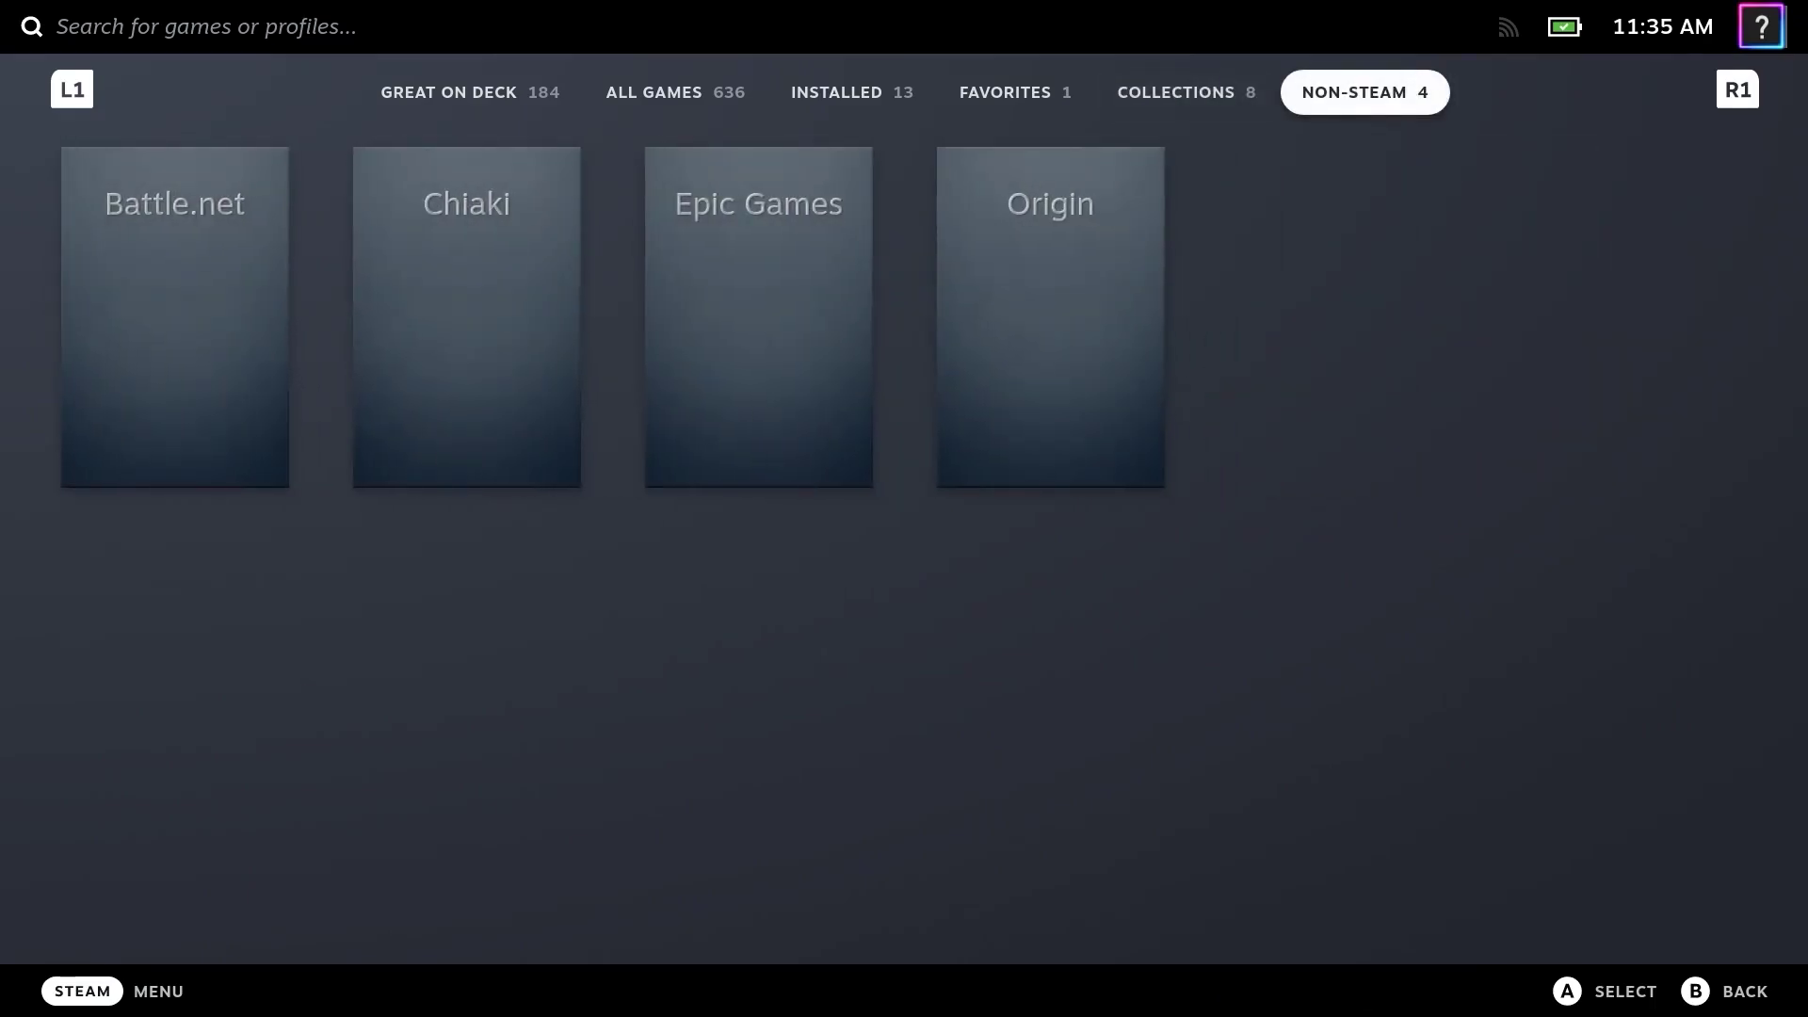
key(Down)
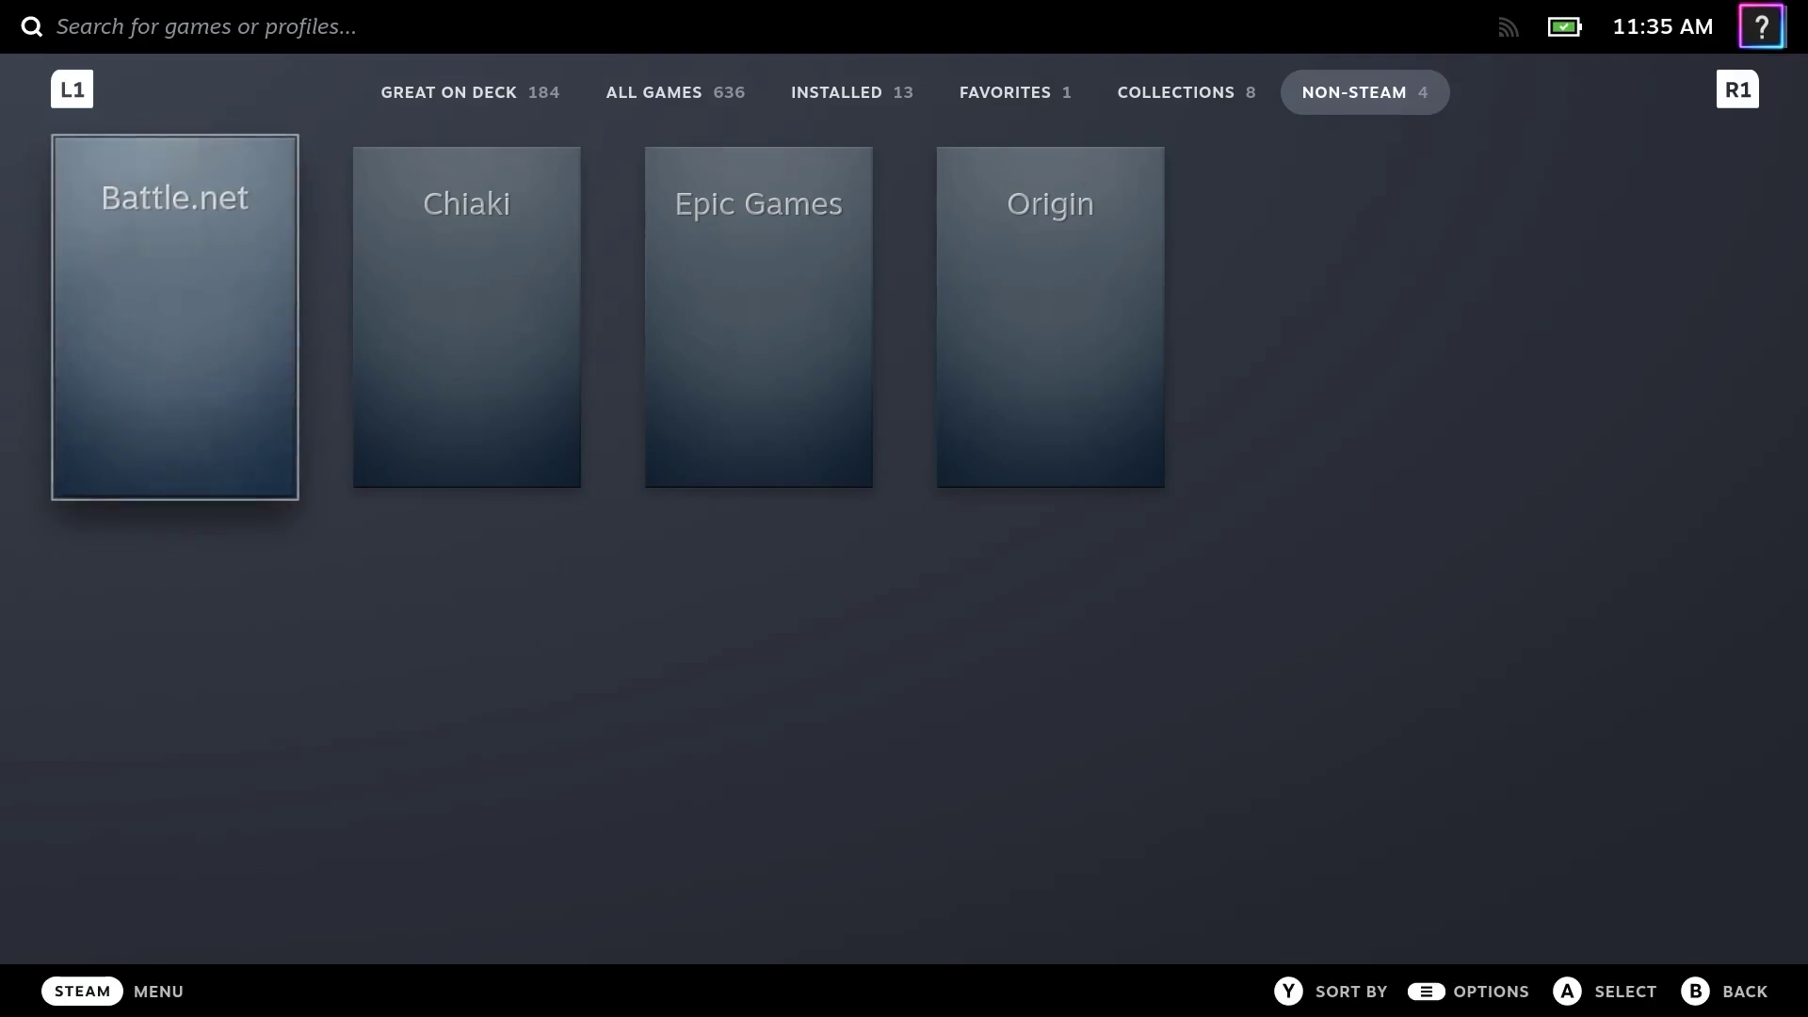
Step: Force Battle.net to use the Proton Experimental compatibility tool in its properties
right_click(194, 347)
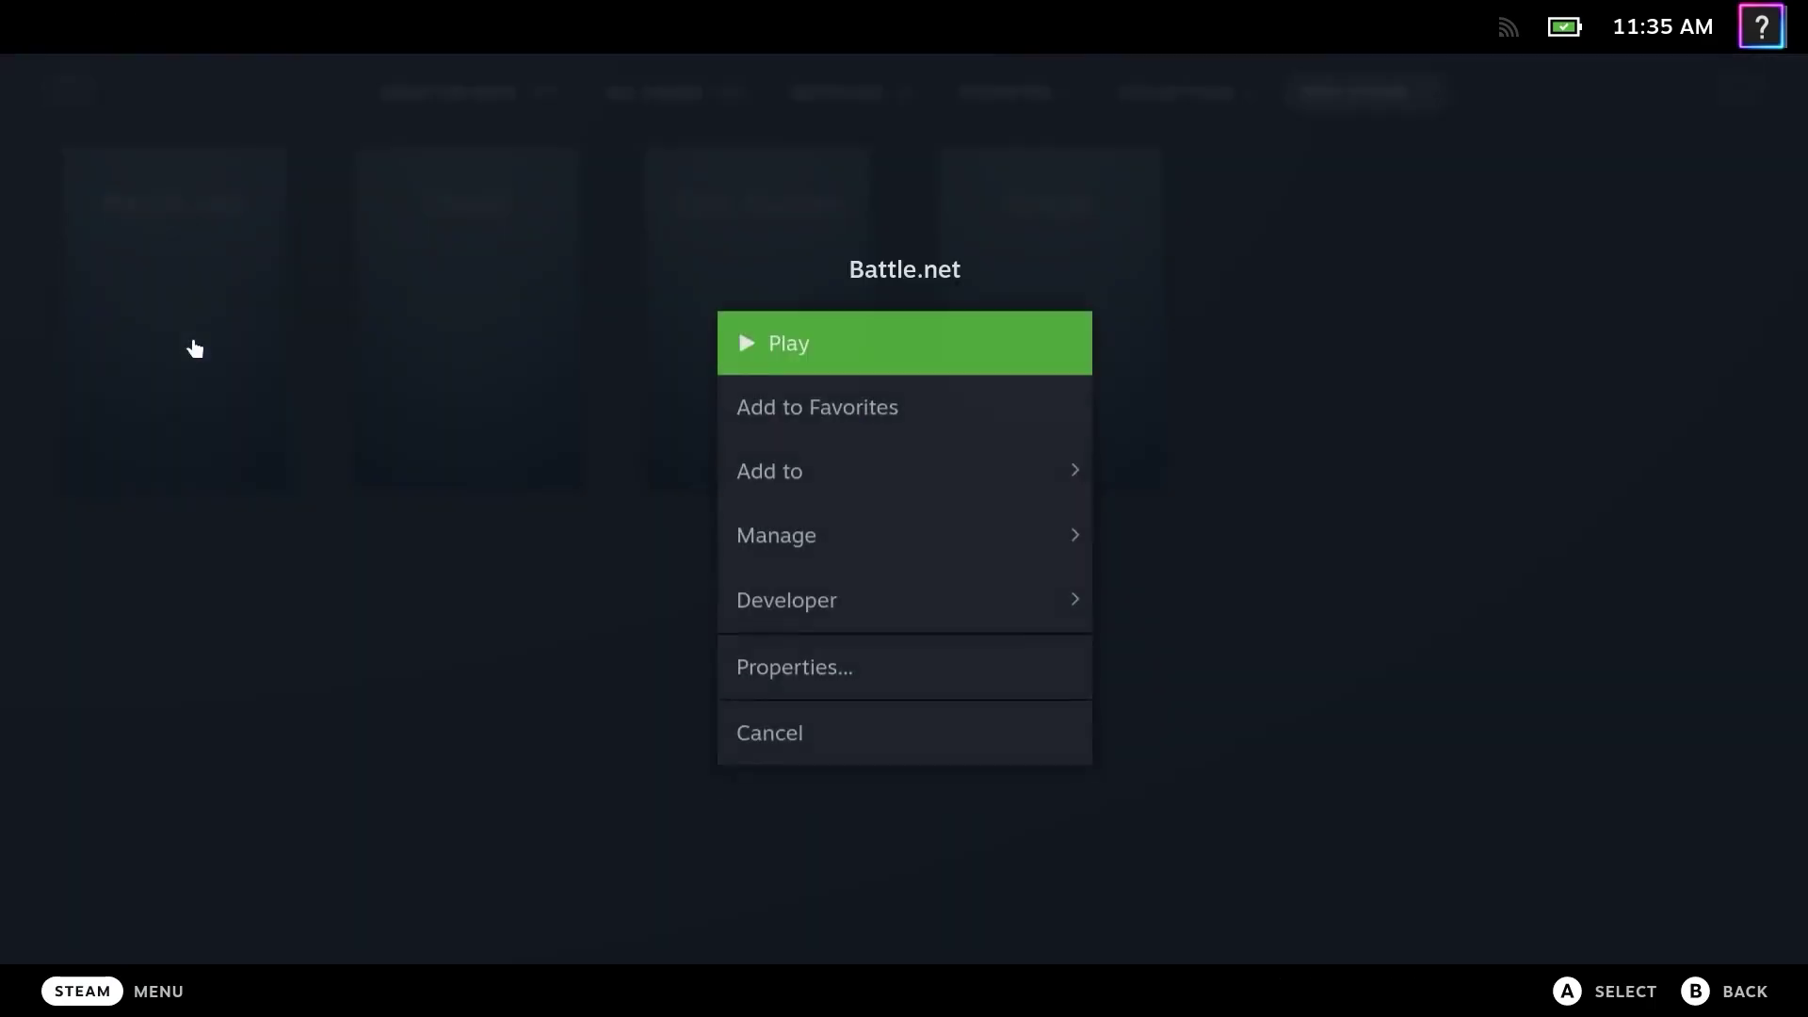
click(805, 669)
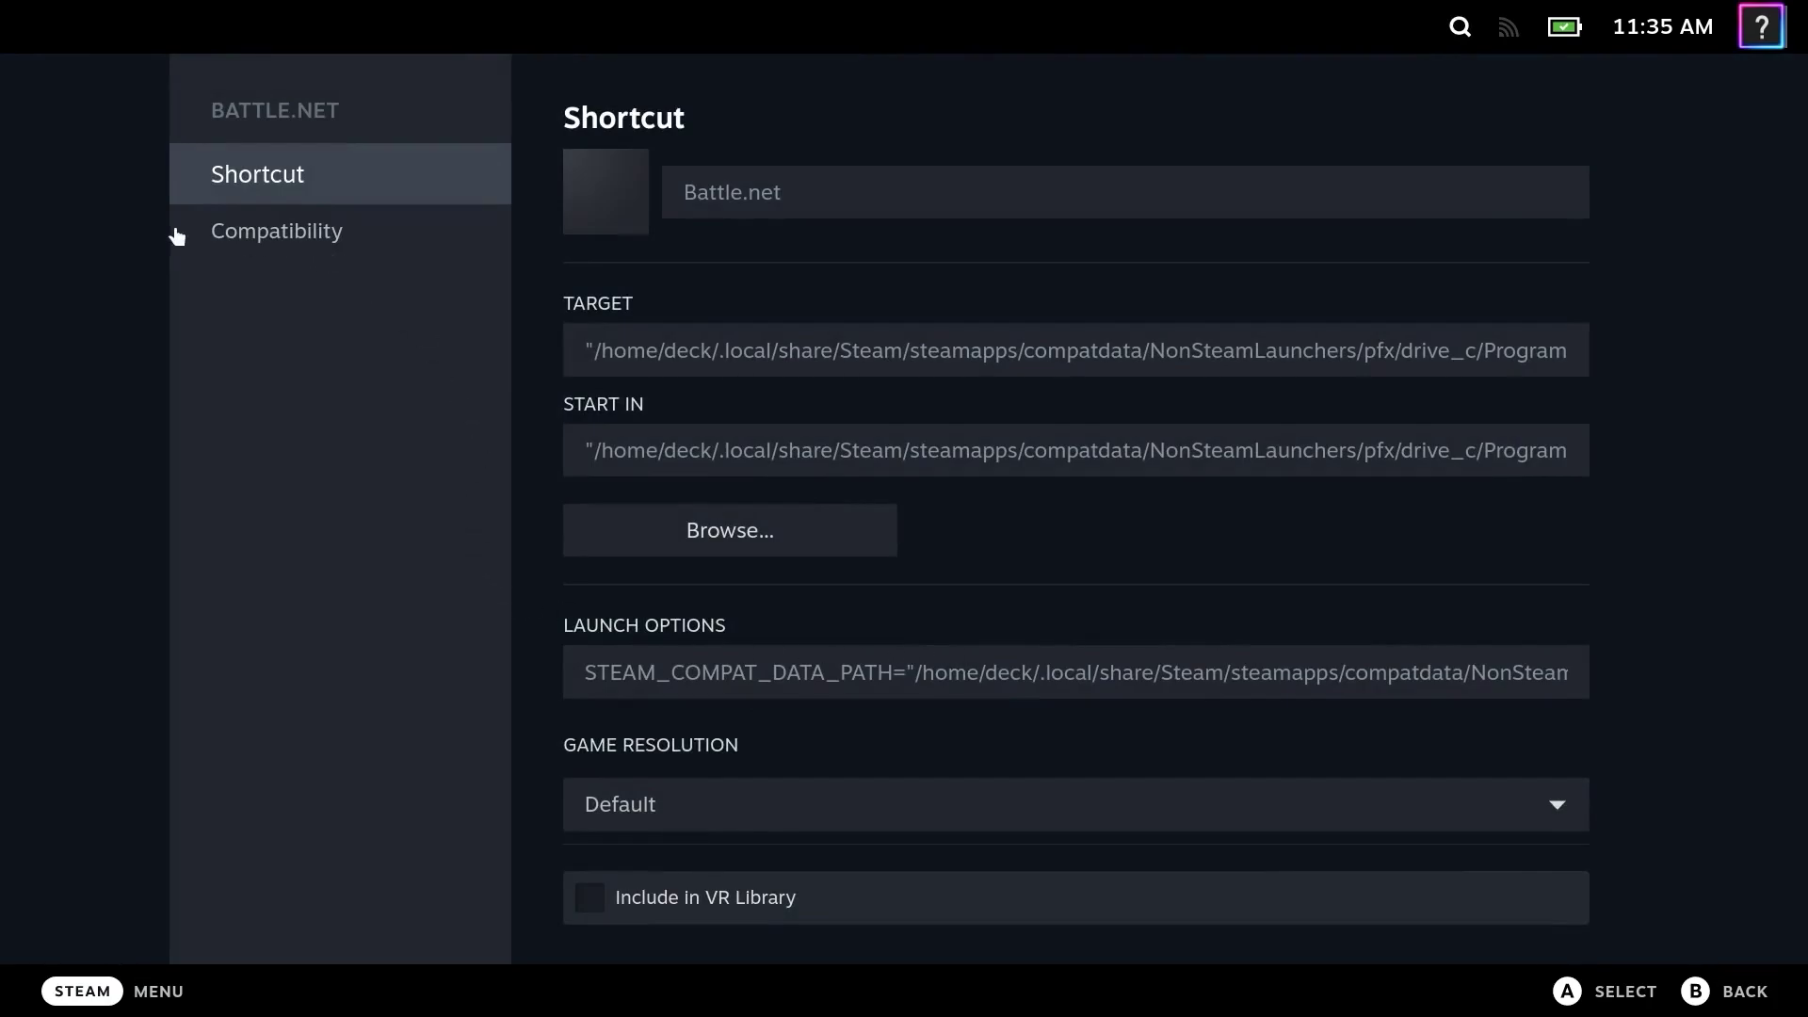
click(196, 248)
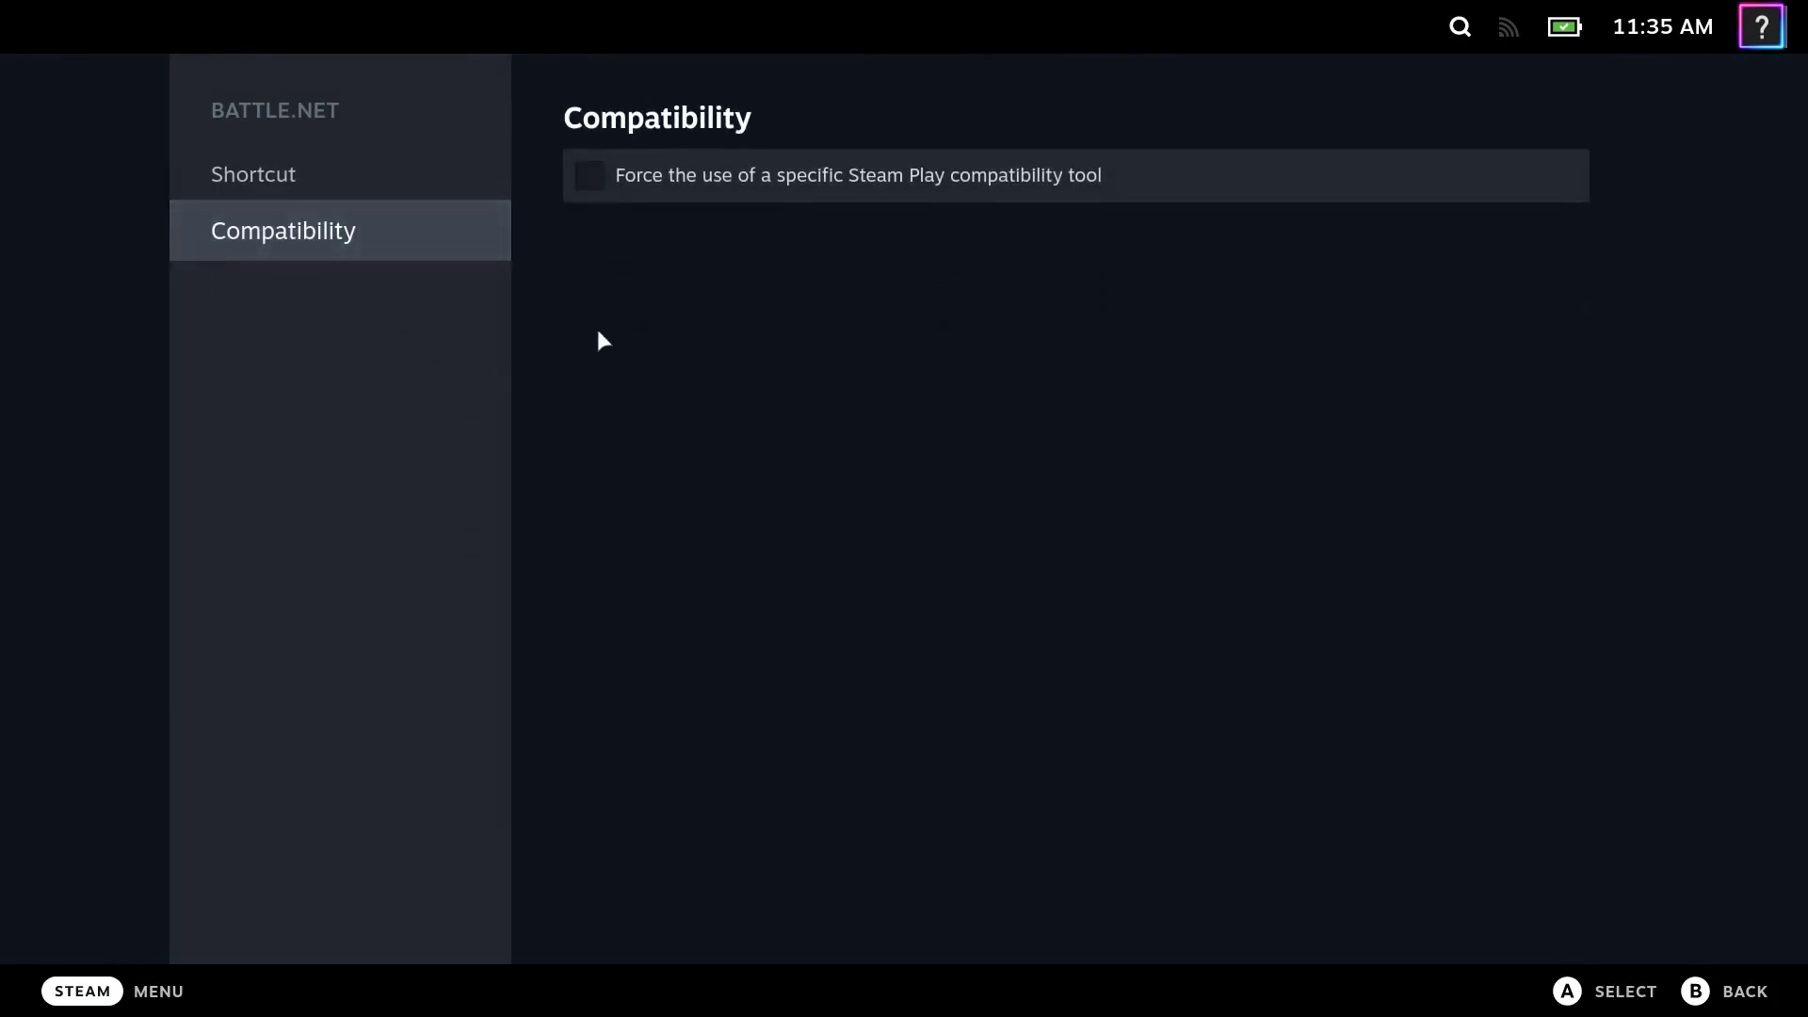
click(588, 177)
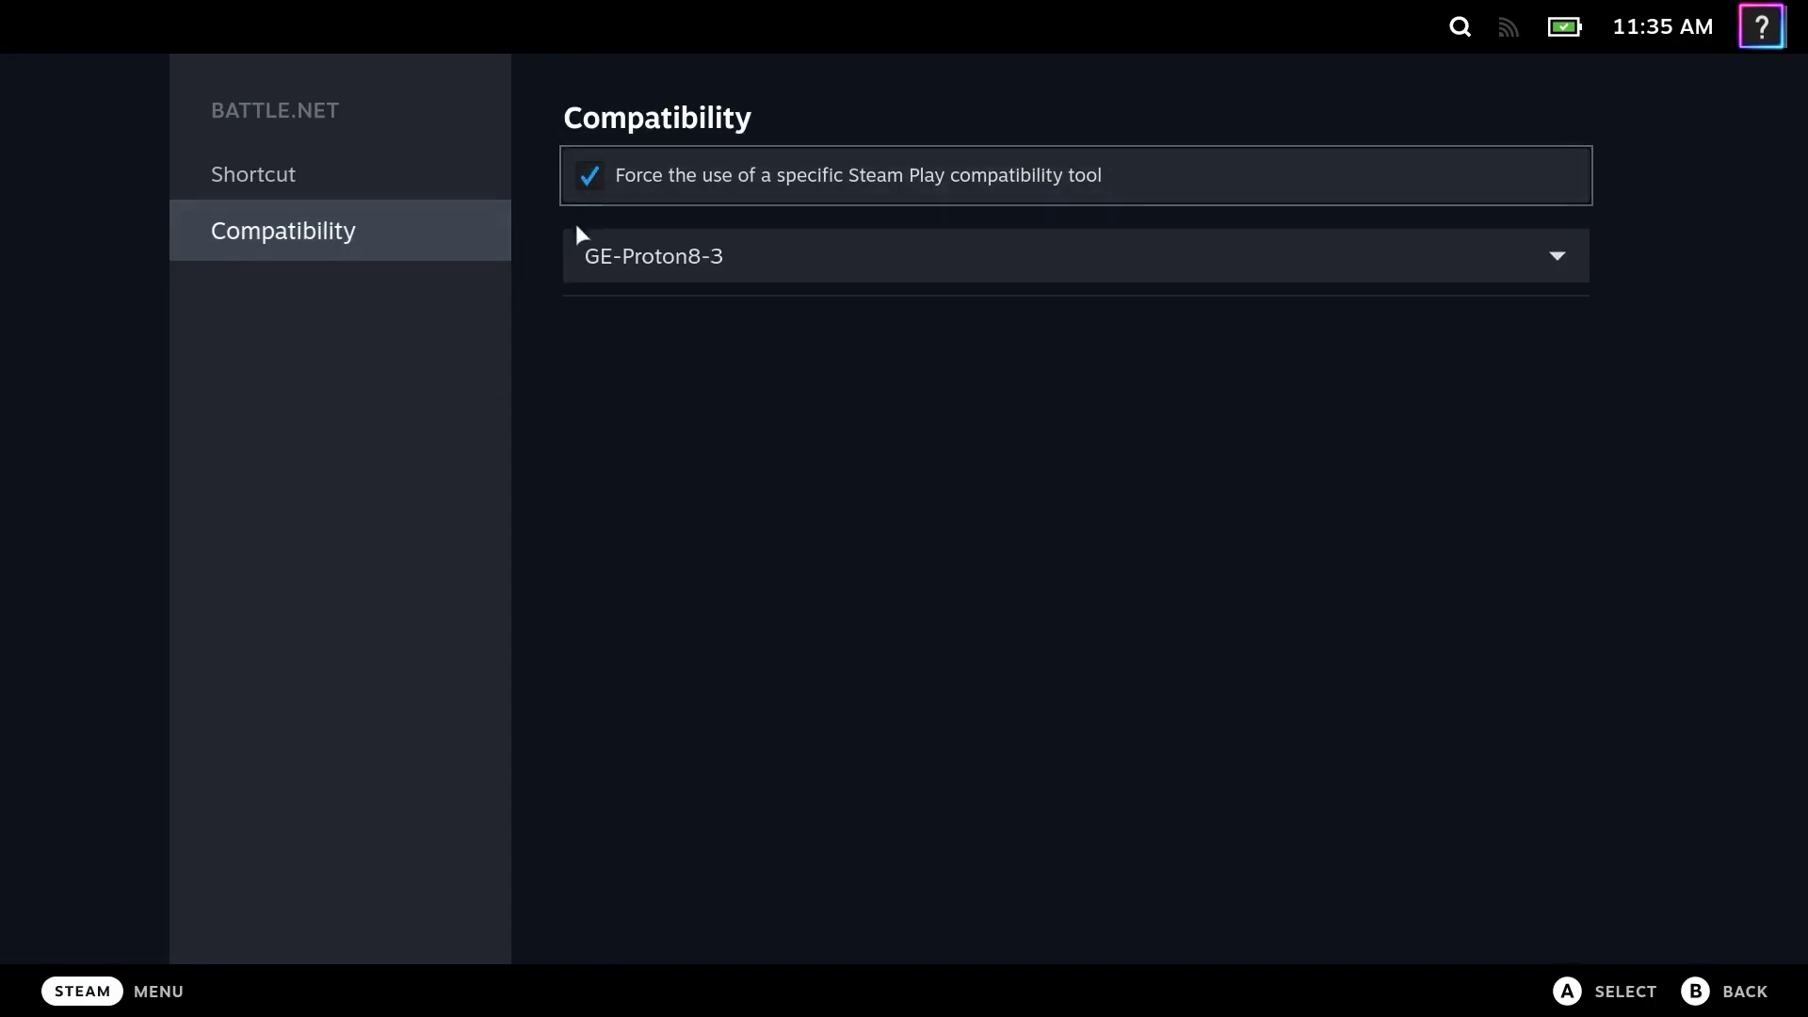
click(1545, 255)
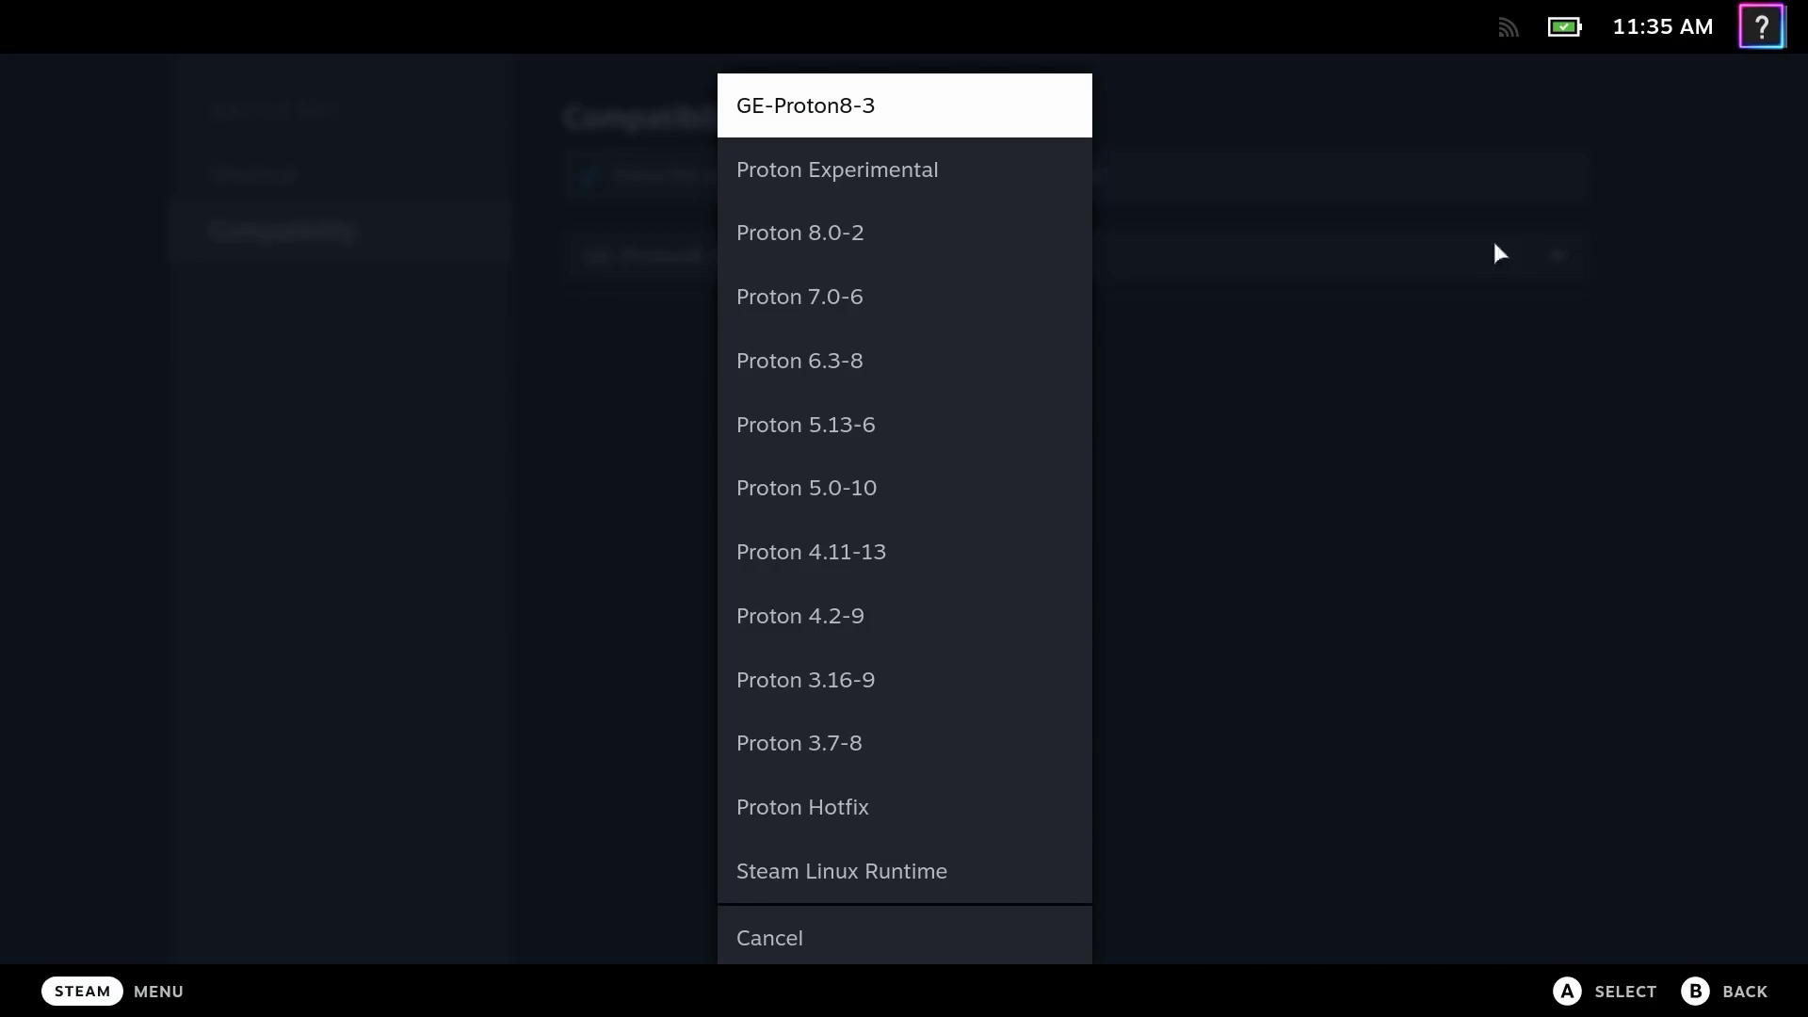
click(897, 167)
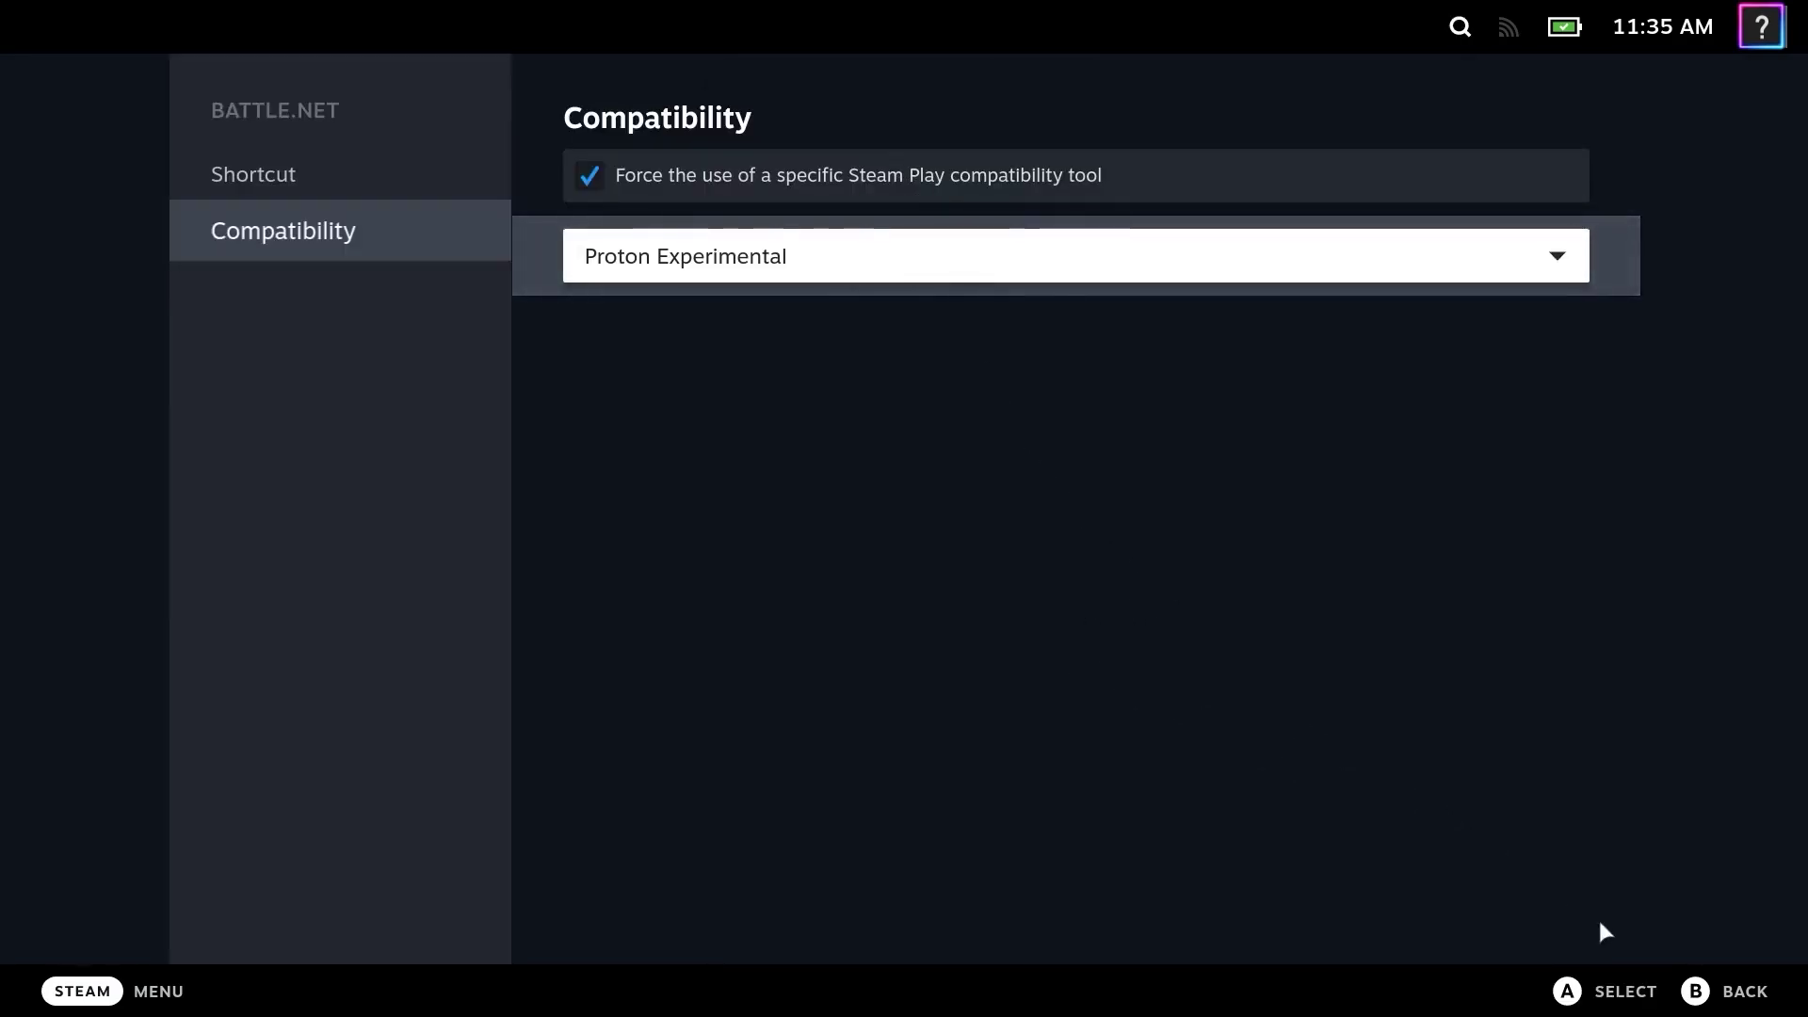
key(Escape)
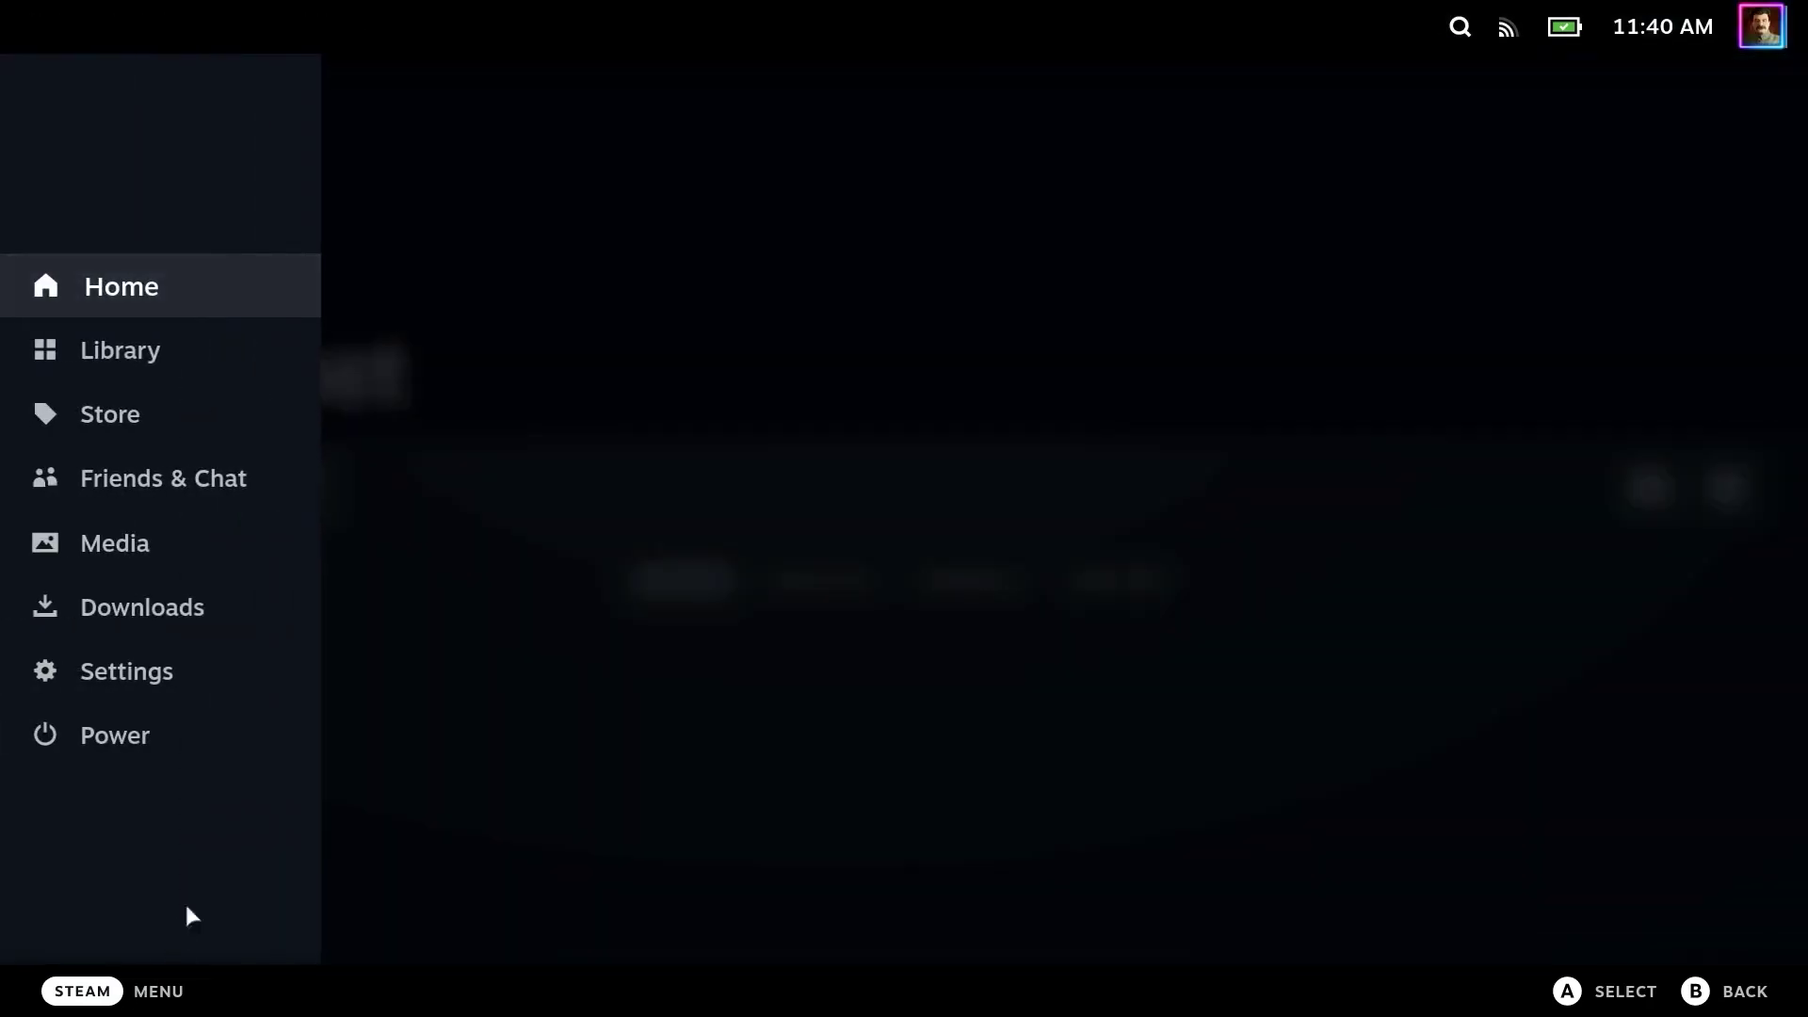
Step: Switch to desktop mode and launch Battle.net through Steam
click(169, 725)
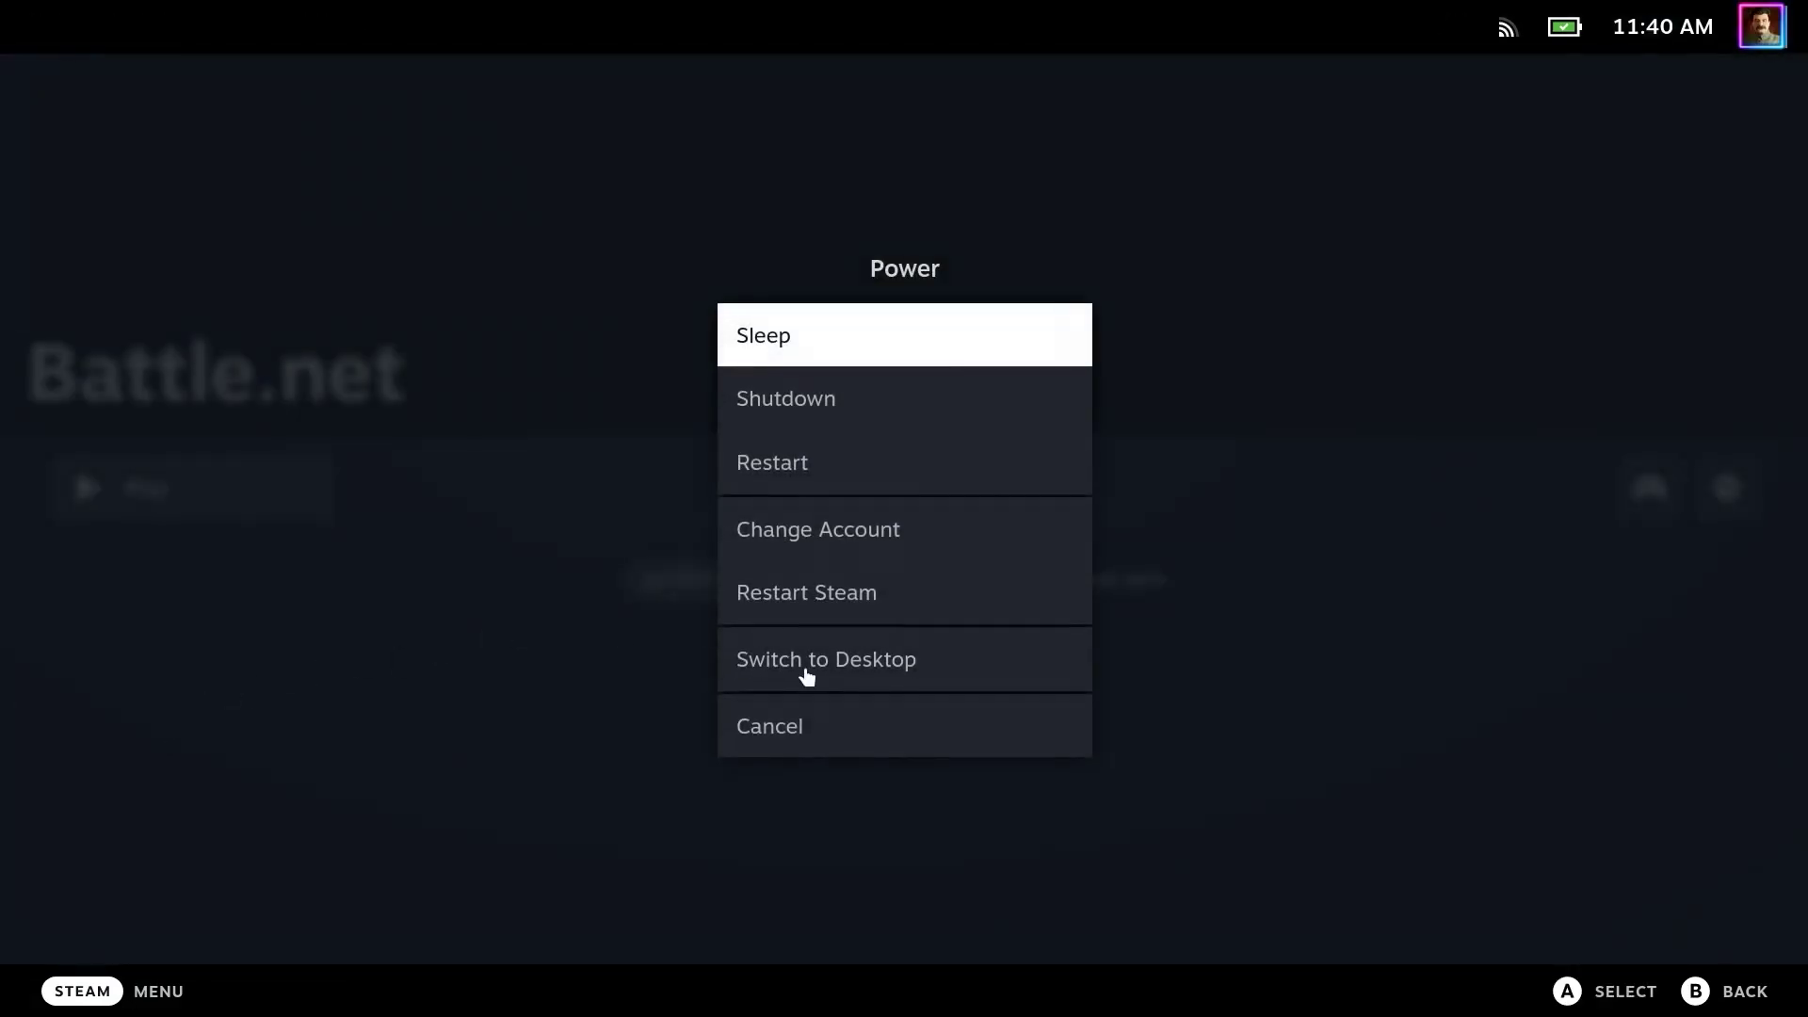
click(807, 671)
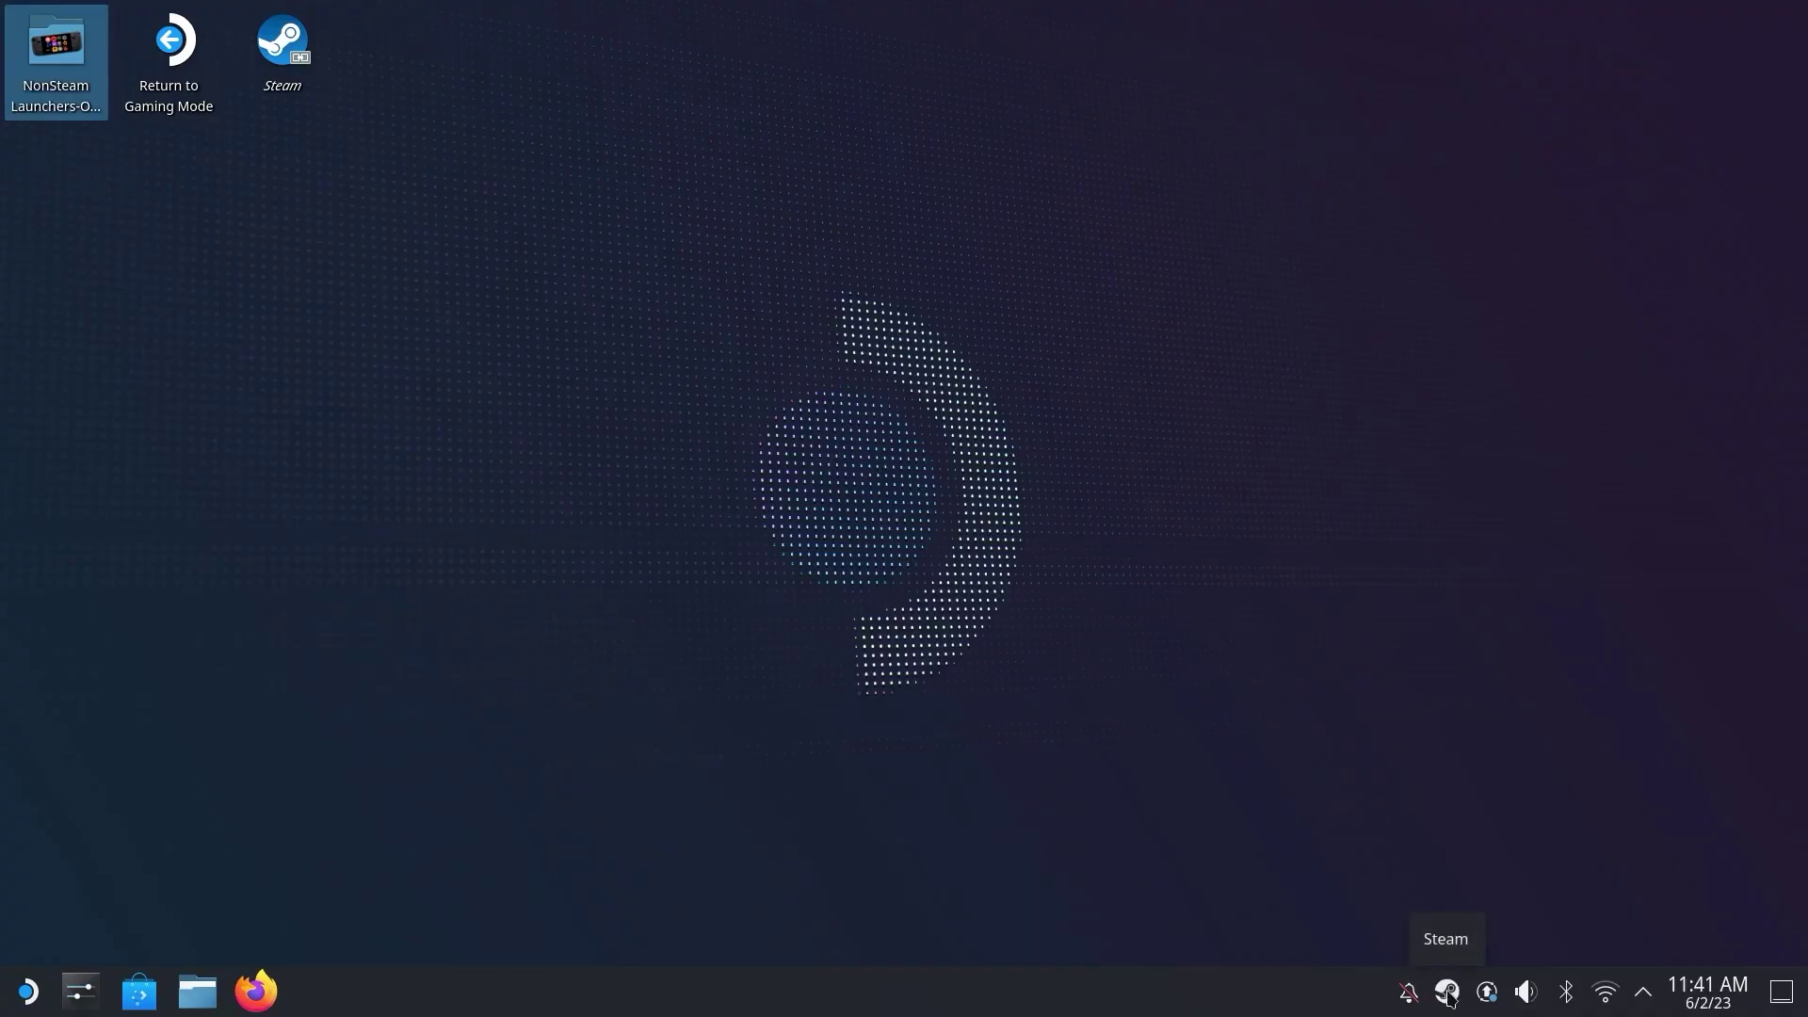
right_click(1448, 994)
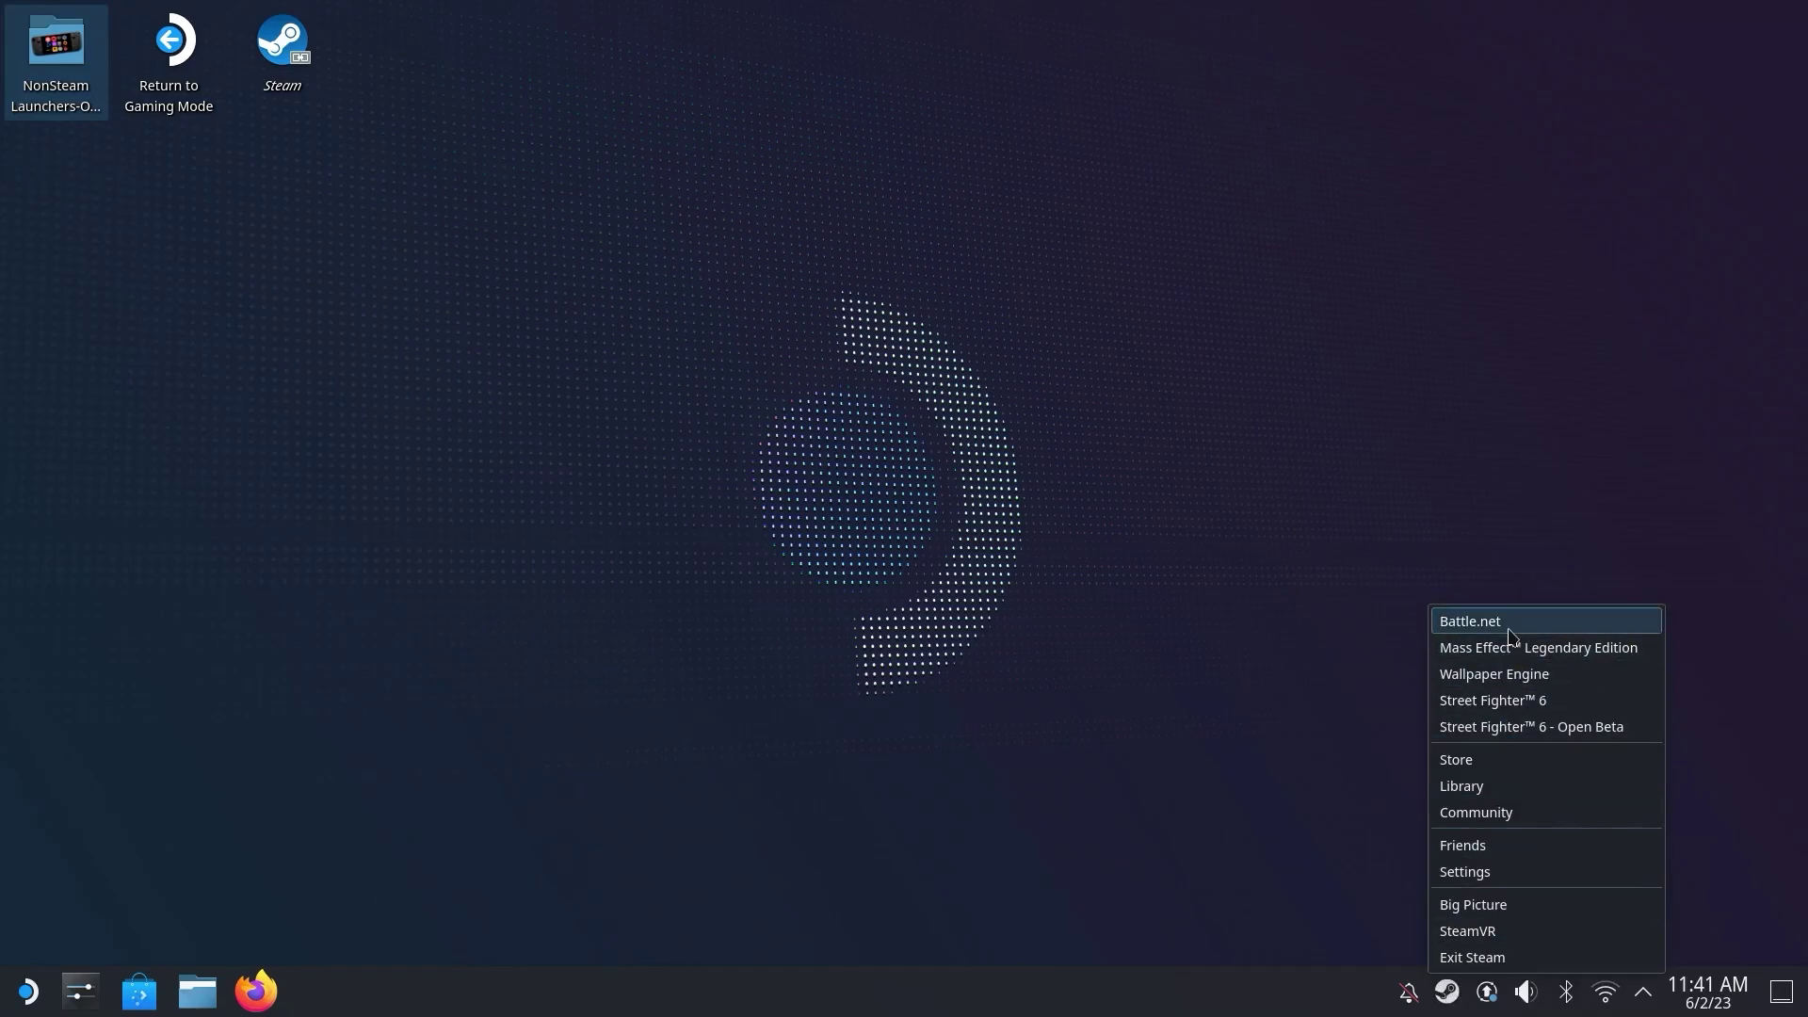
click(1575, 623)
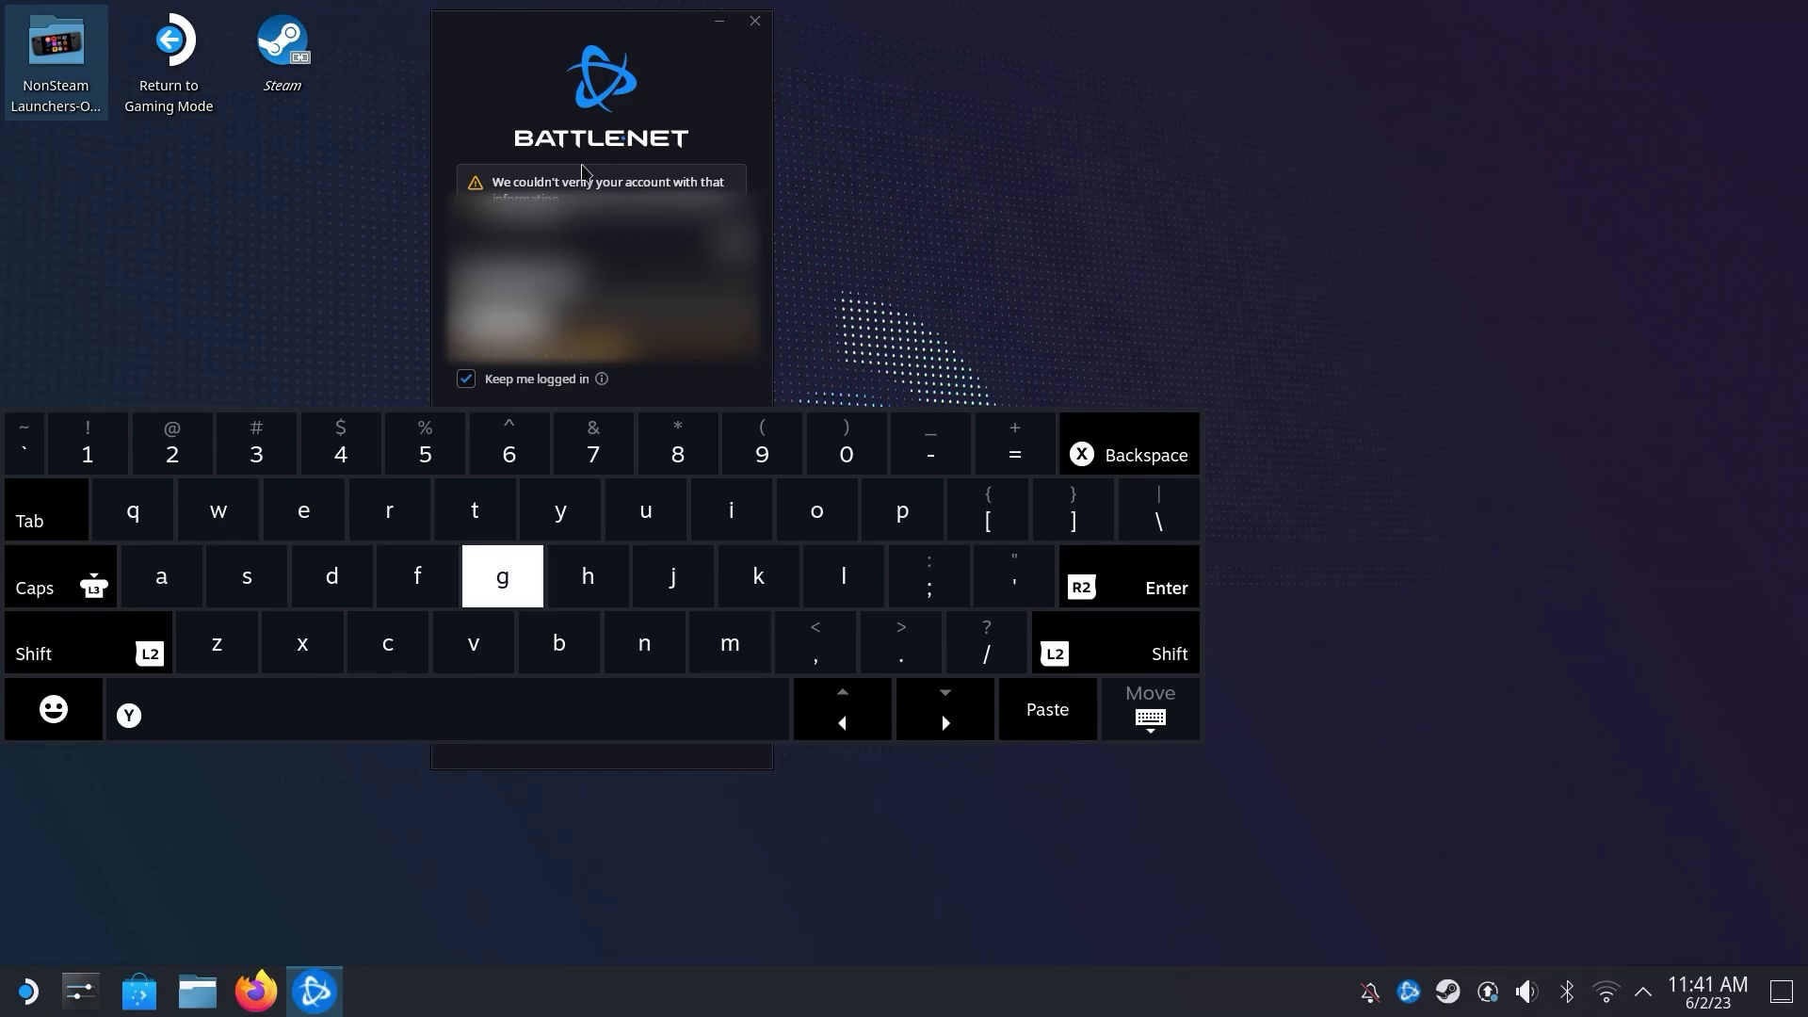
Step: Submit the Battle.net login, and dismiss the Scan For Games and Welcome to Battle.net dialogs
key(Return)
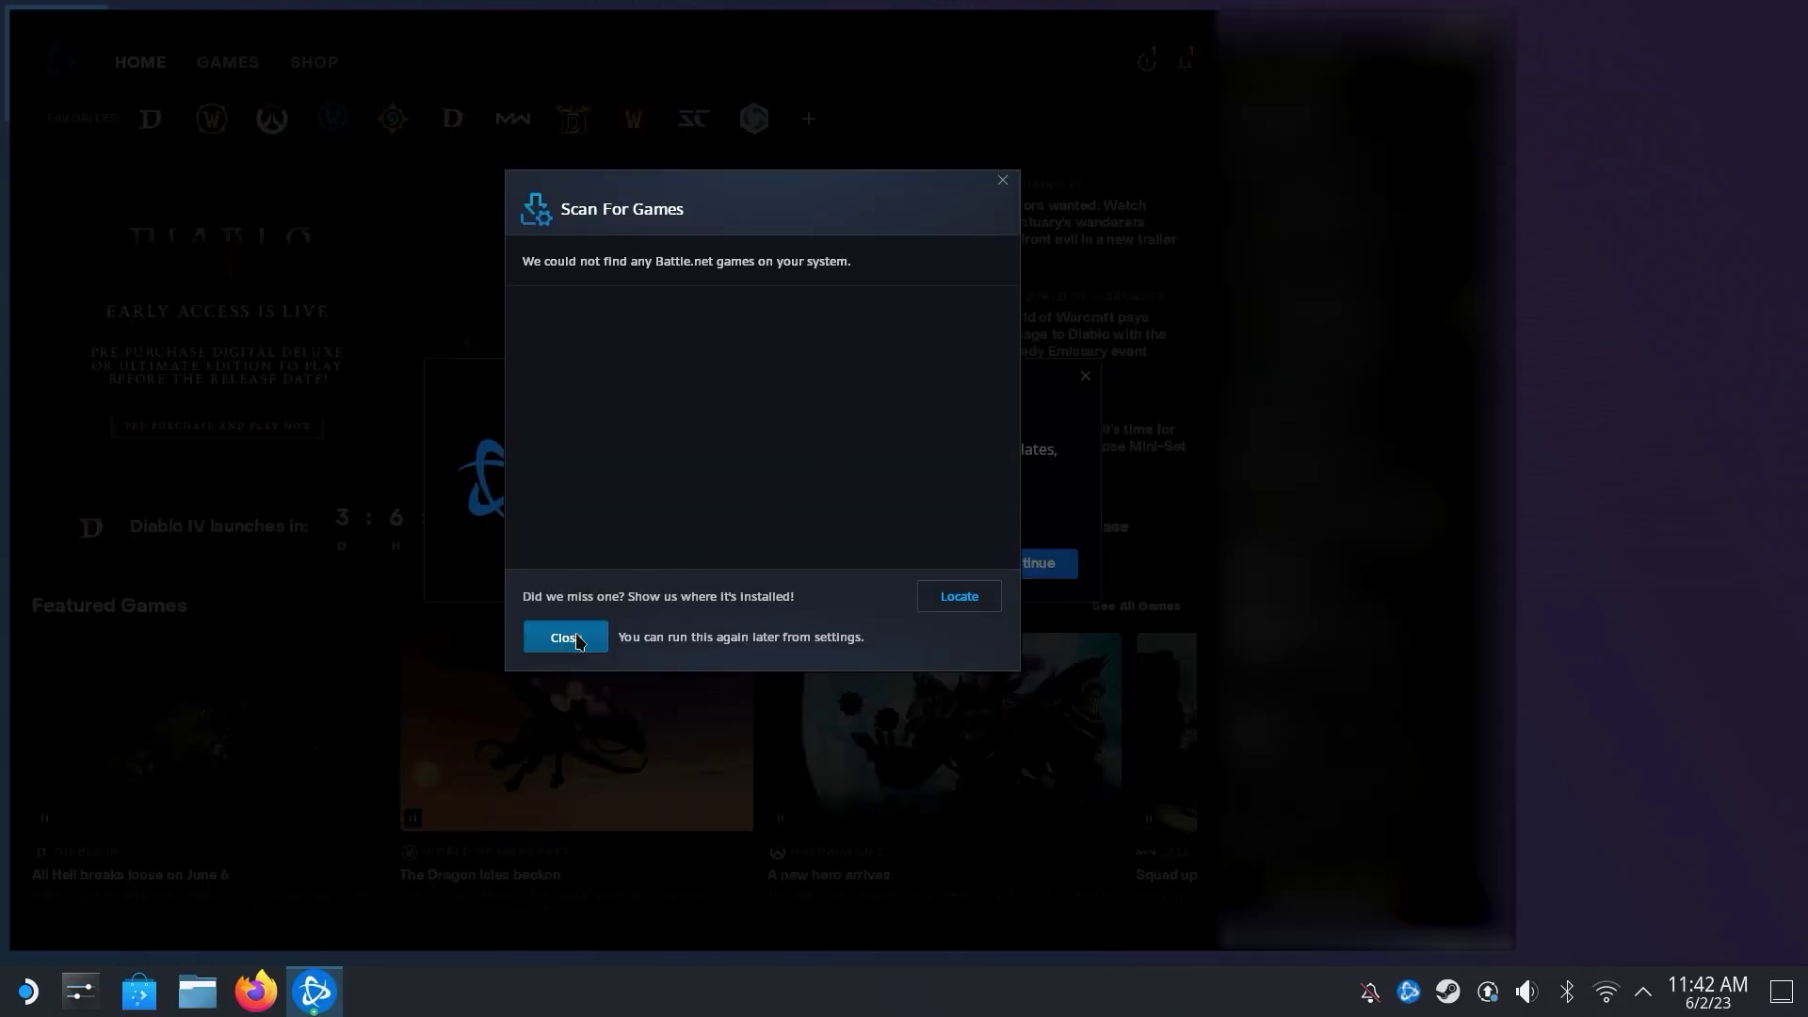
click(575, 635)
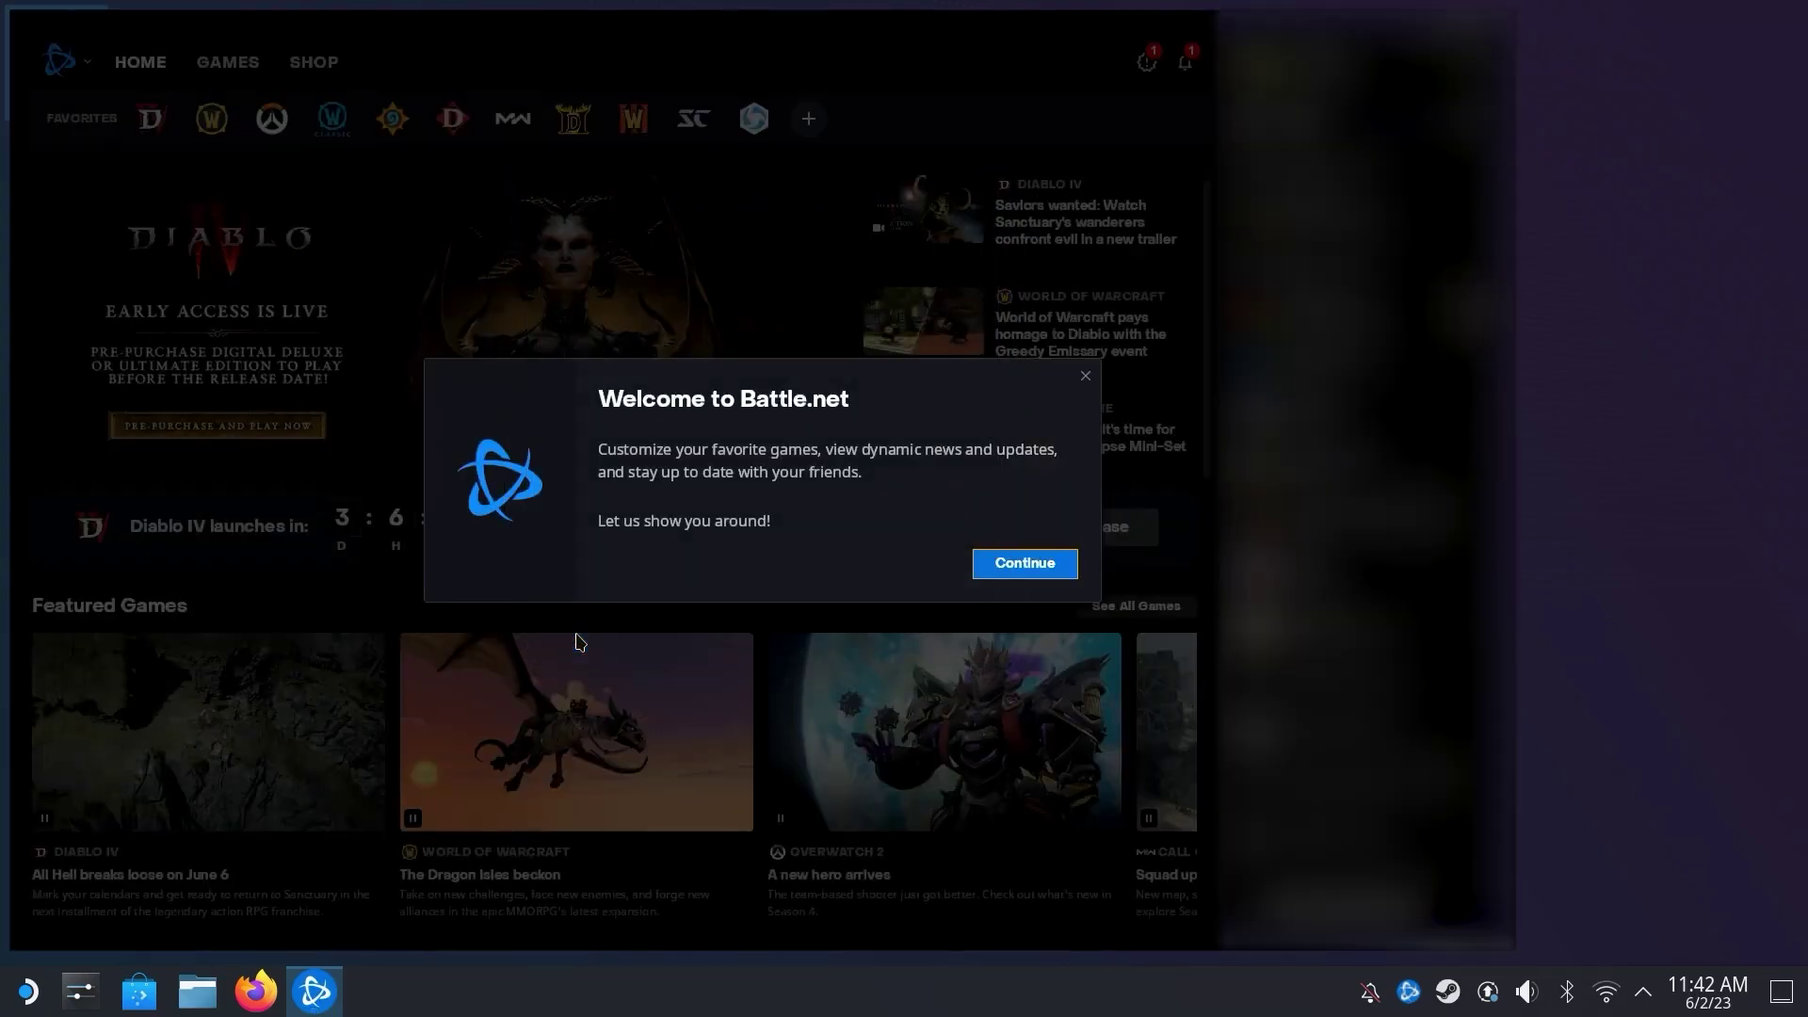
click(1085, 379)
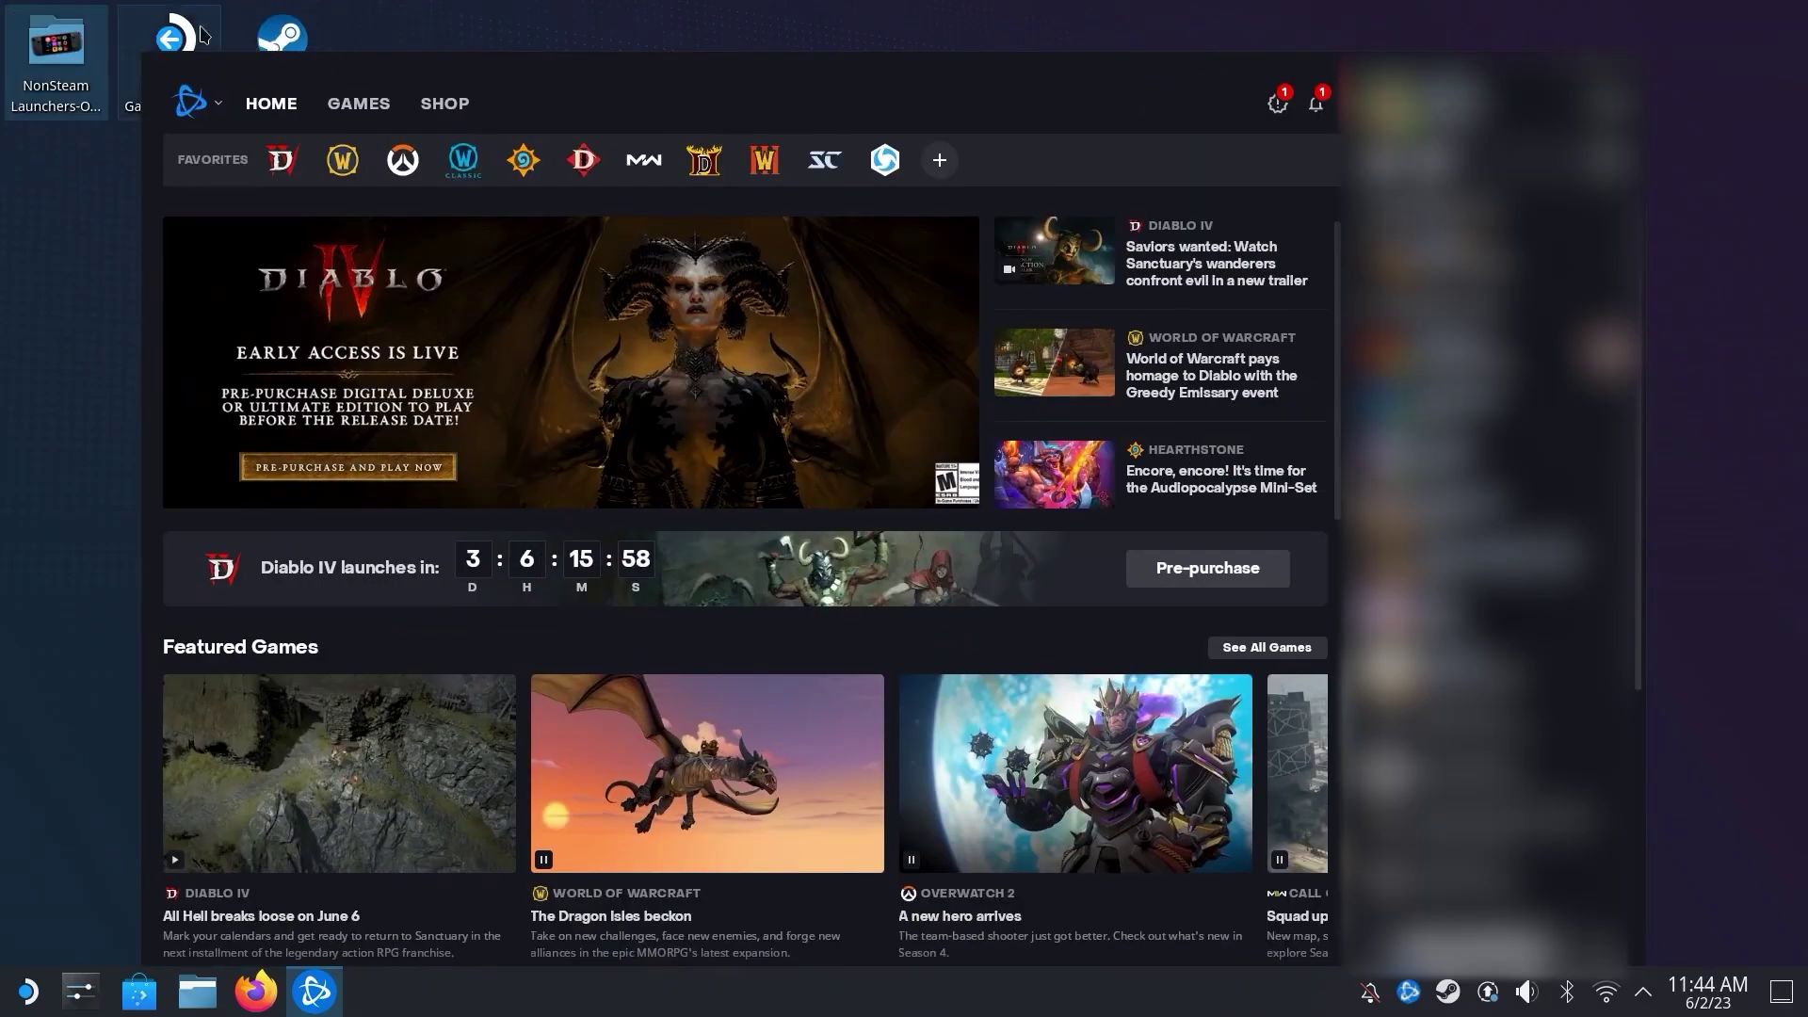
Step: Return to Gaming Mode and open Battle.net's game page
double_click(201, 35)
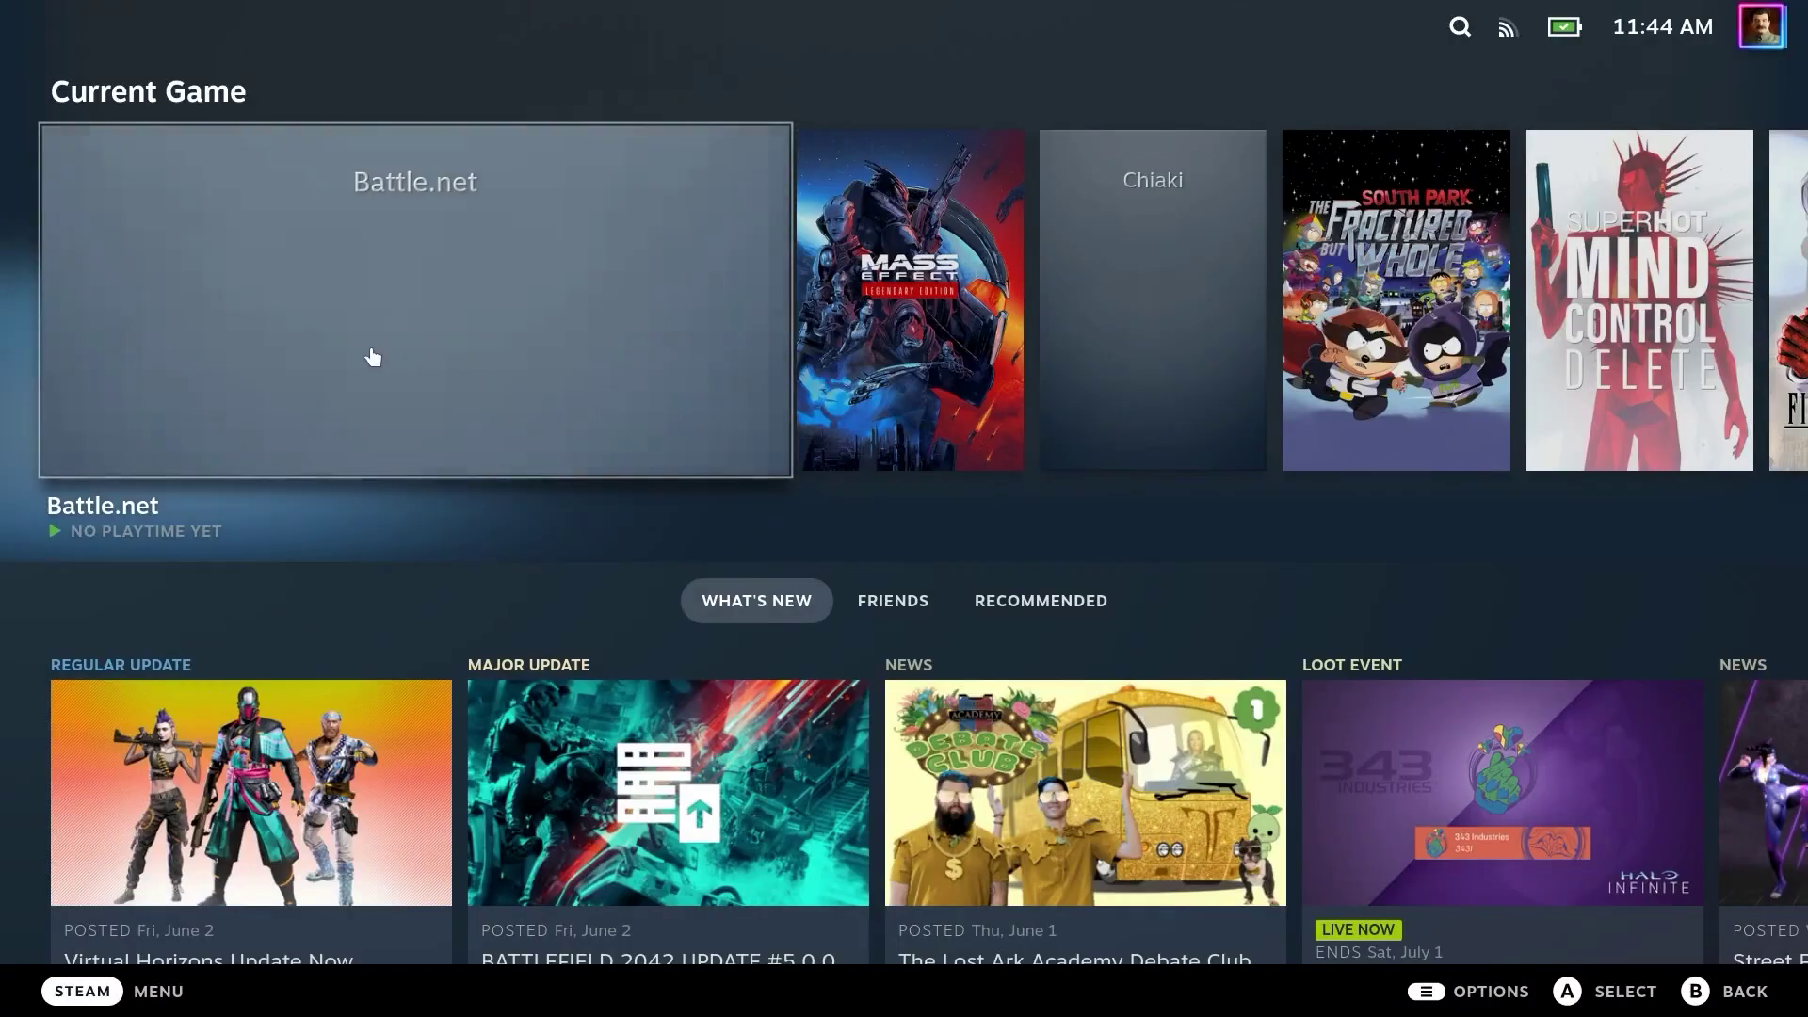
click(373, 356)
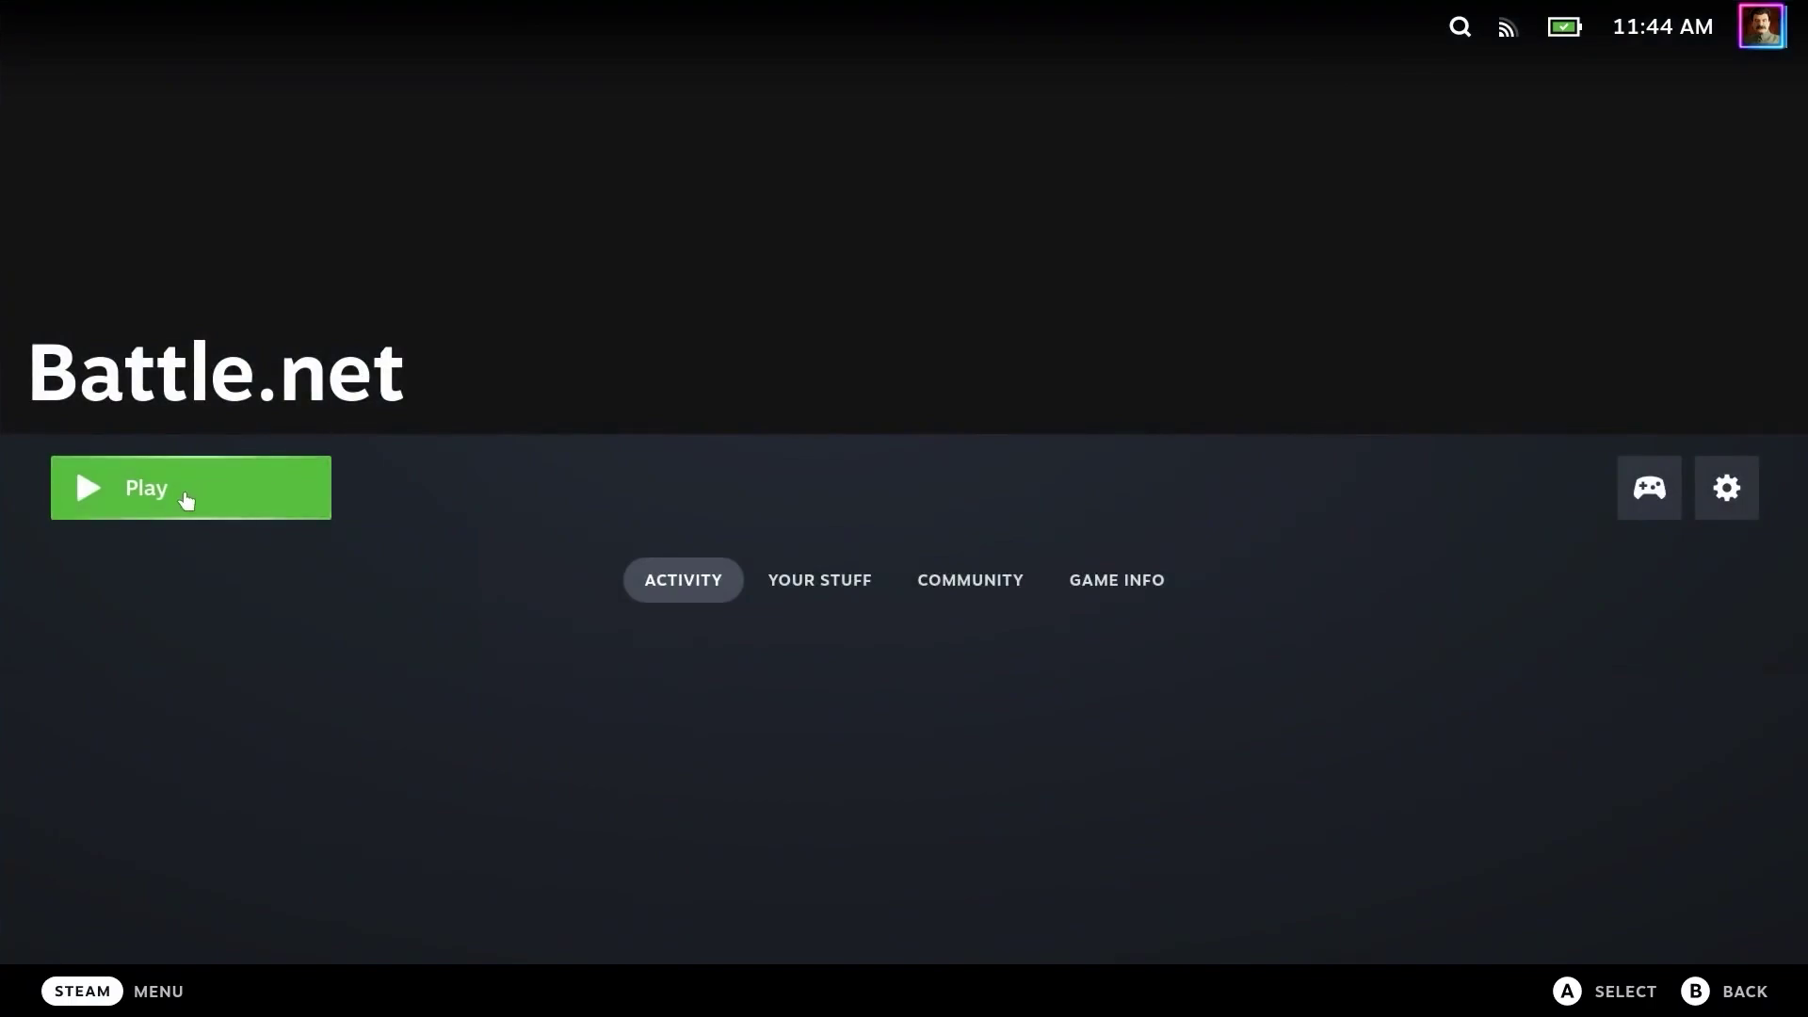
Step: Launch Battle.net from Gaming Mode and open the Diablo IV page
click(187, 499)
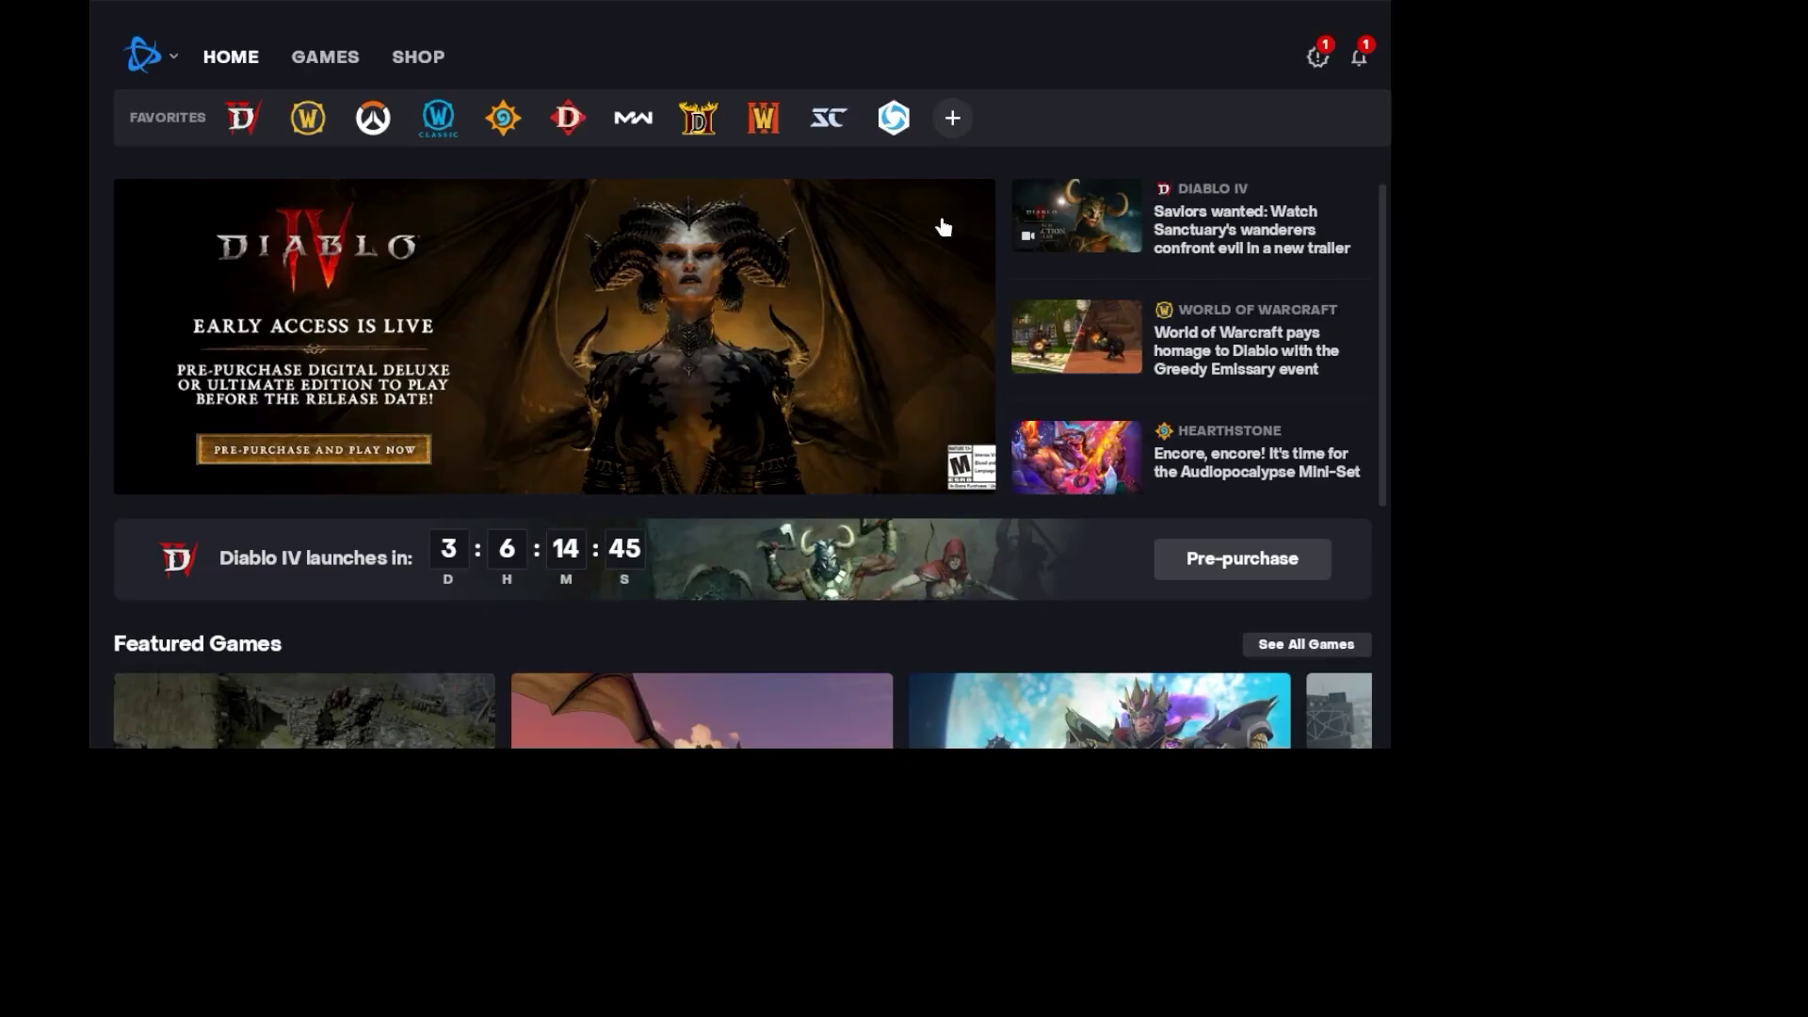
click(242, 118)
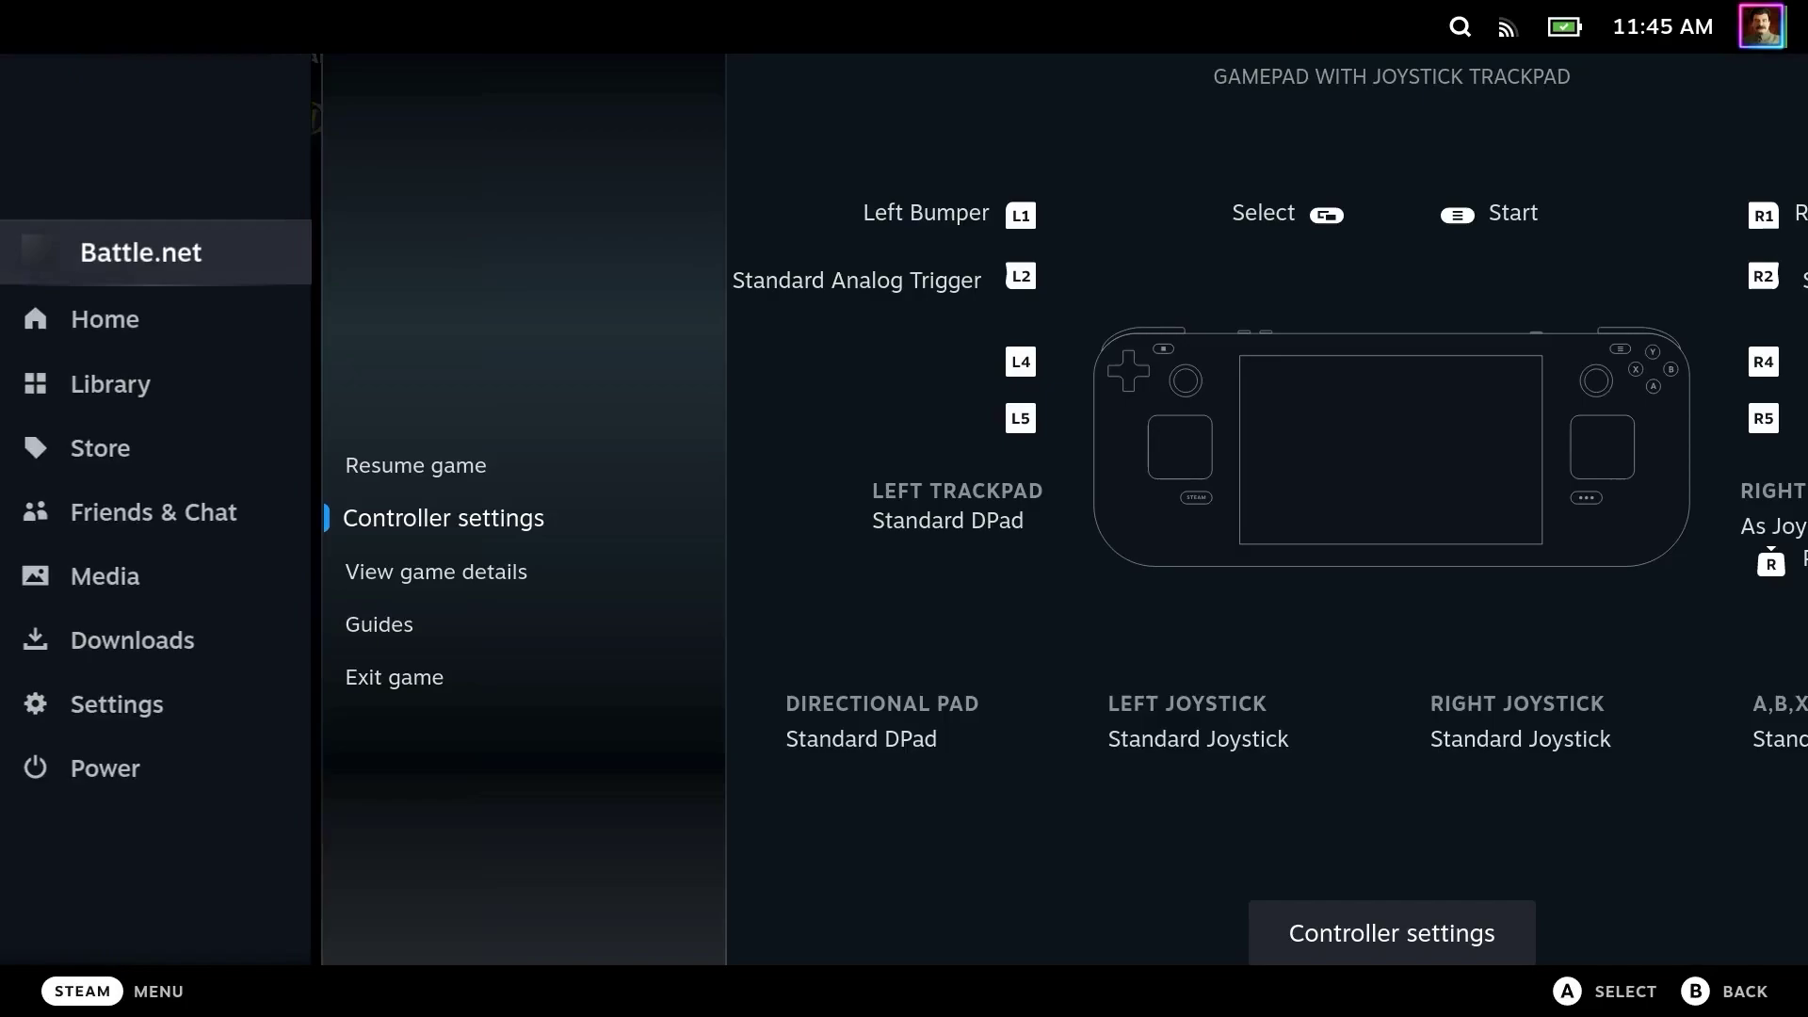
Step: Apply the Gamepad with Mouse Trackpad template as Battle.net's controller layout
click(450, 518)
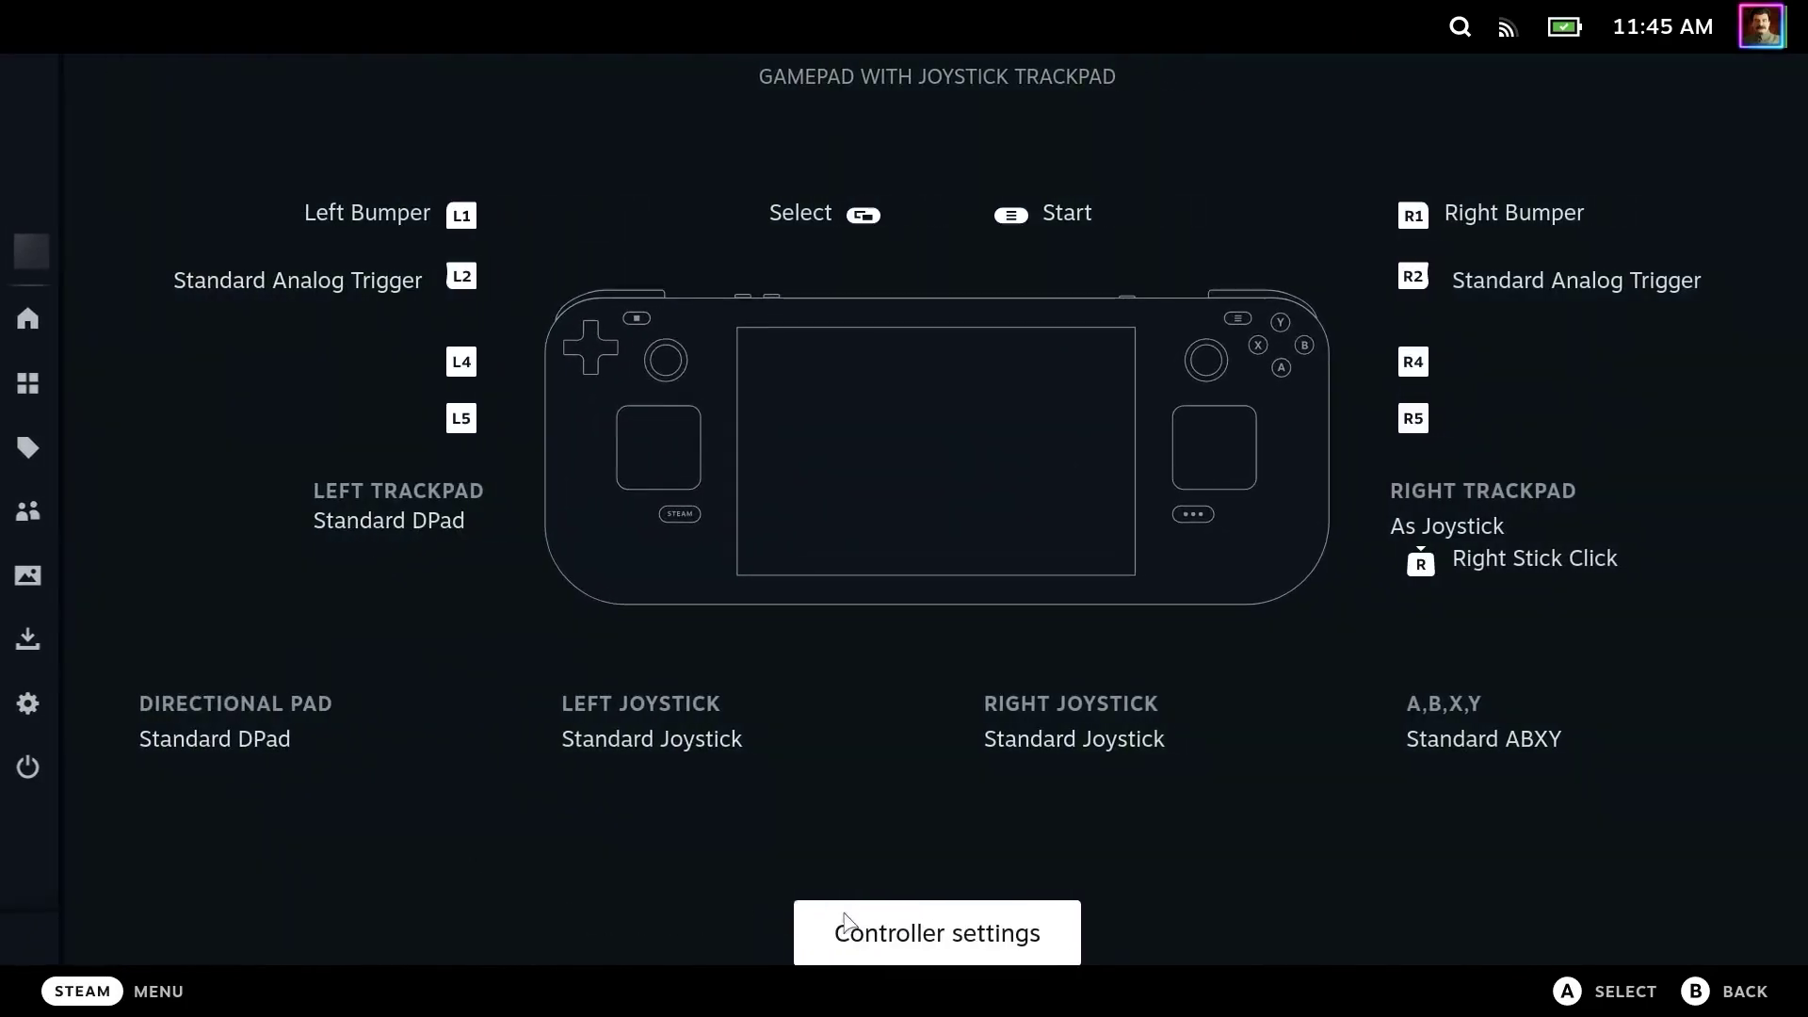
click(847, 927)
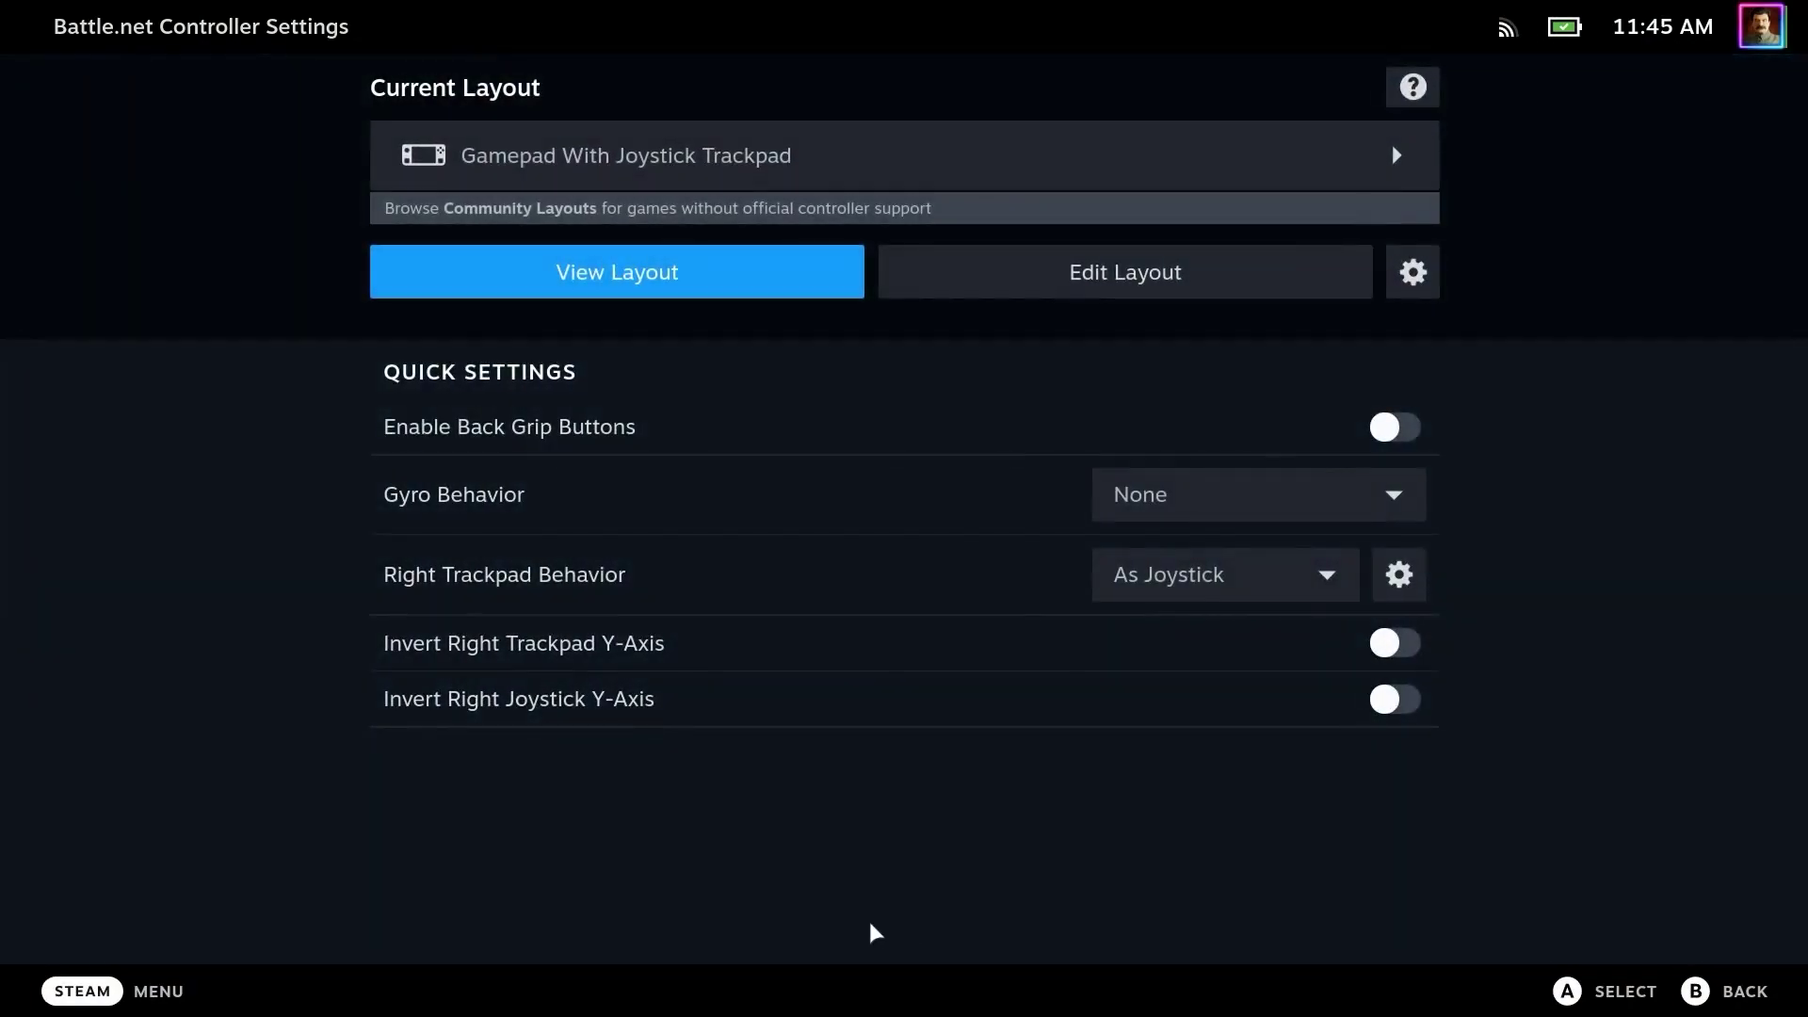
click(1410, 167)
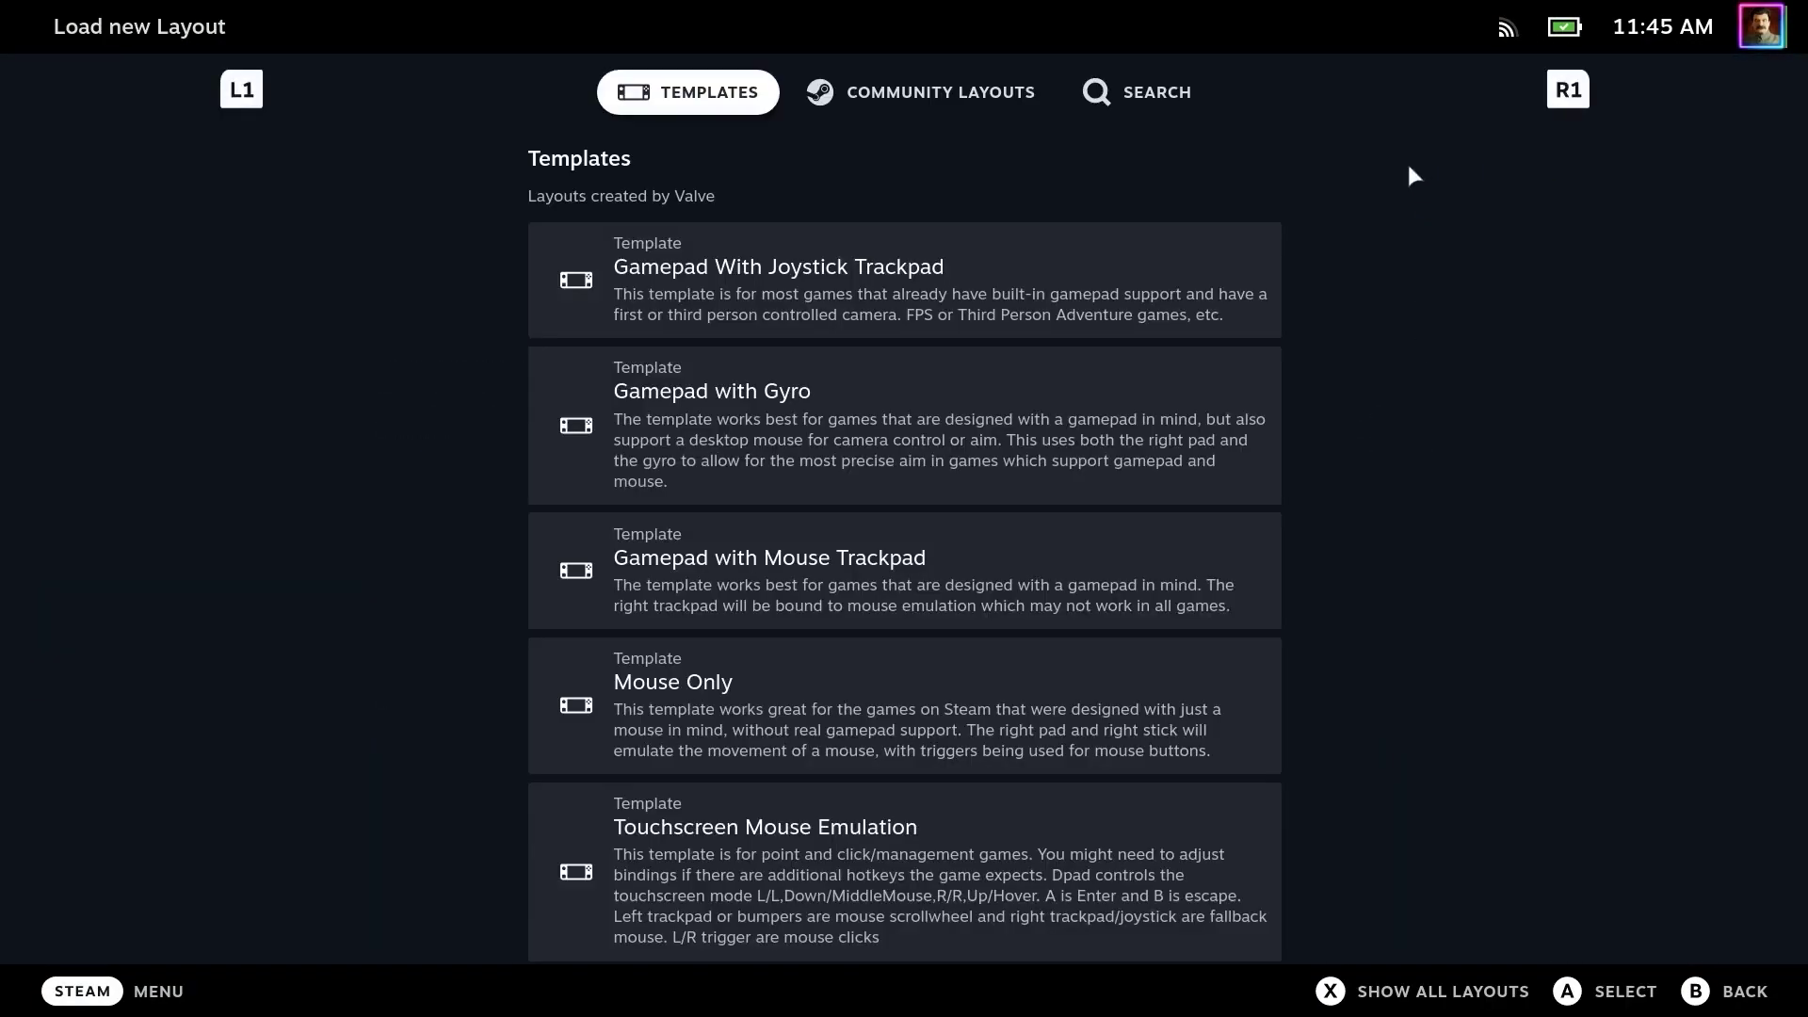
click(832, 564)
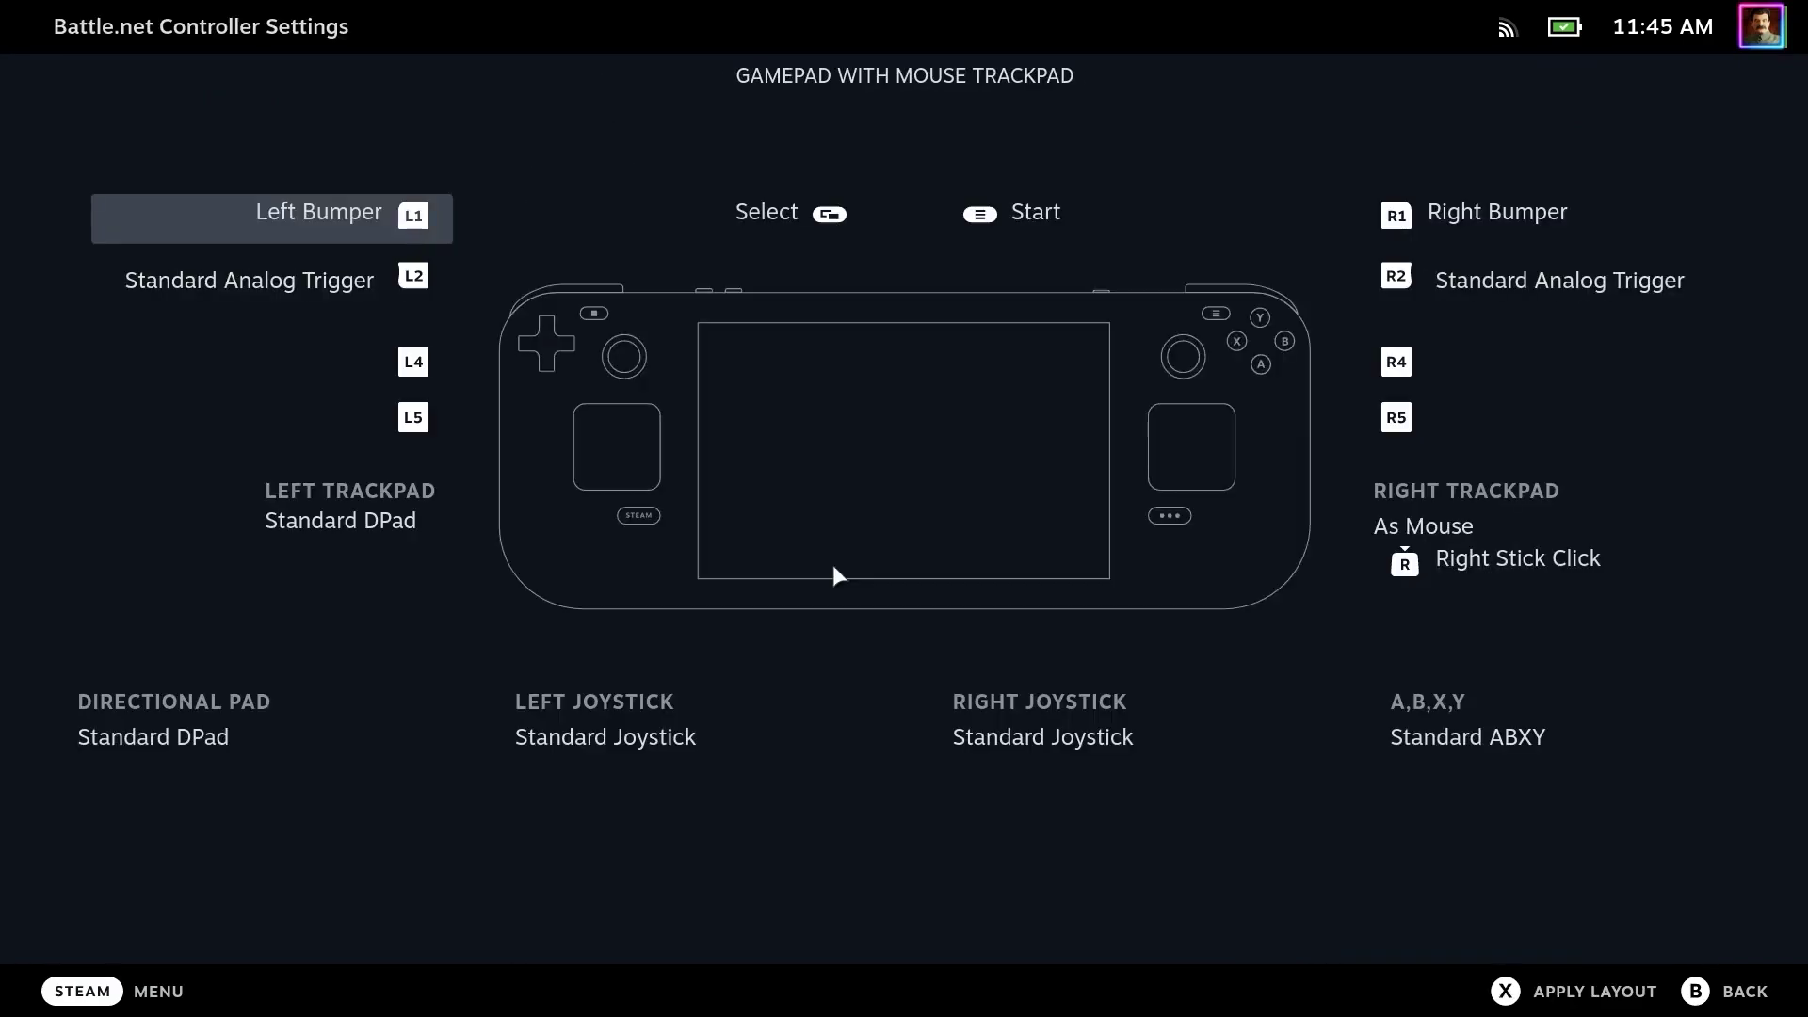
click(1504, 994)
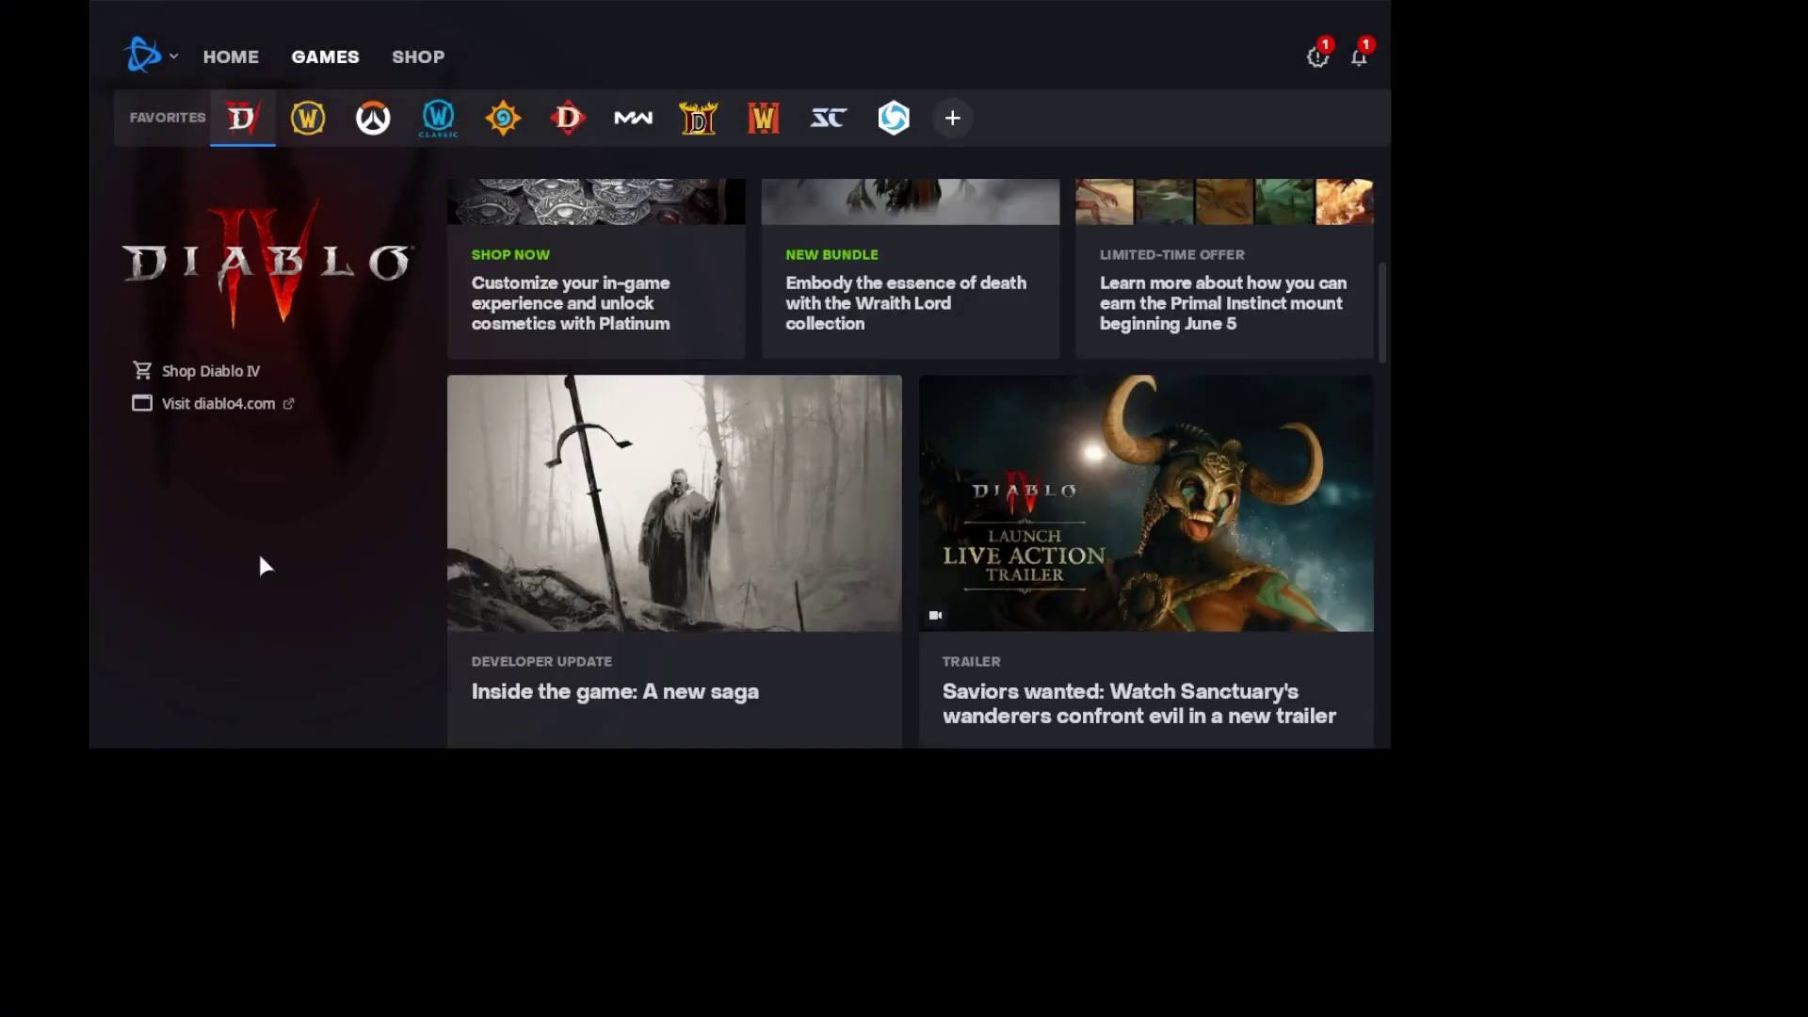
Step: Enlarge the Battle.net window to reach the install option, and install Diablo IV in the default folder with High-Resolution Assets included
click(242, 118)
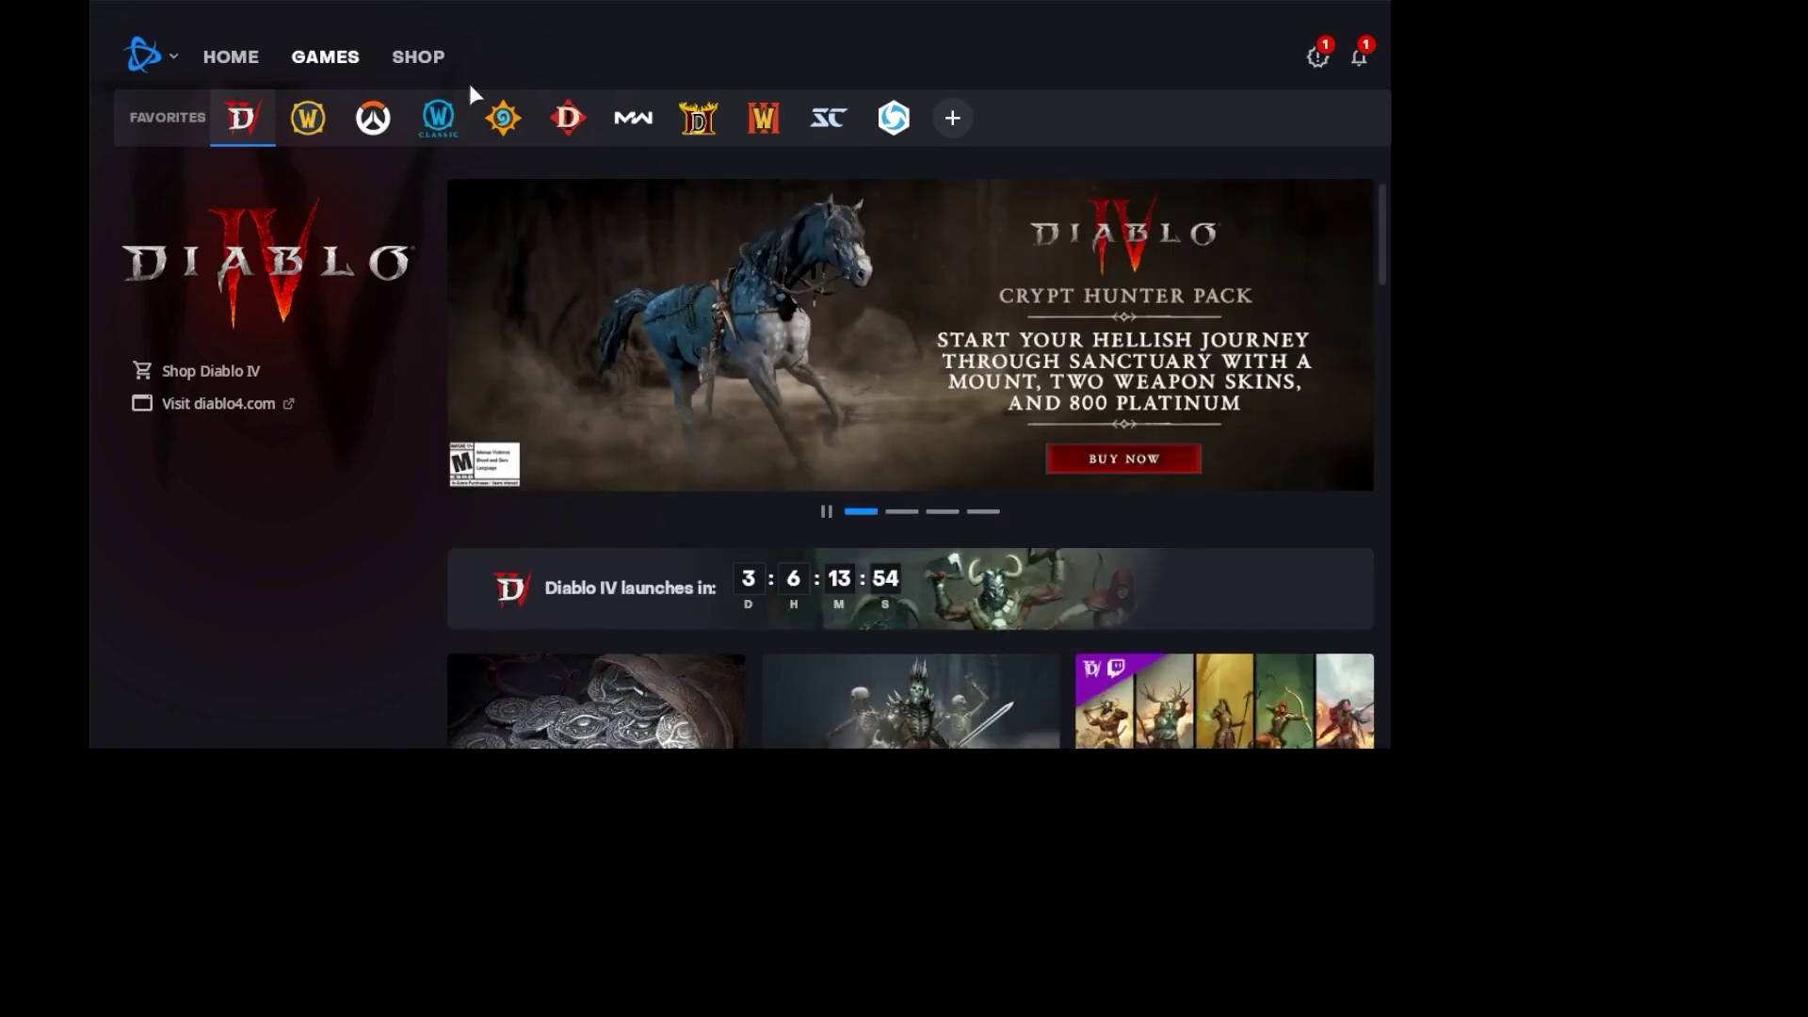
double_click(571, 10)
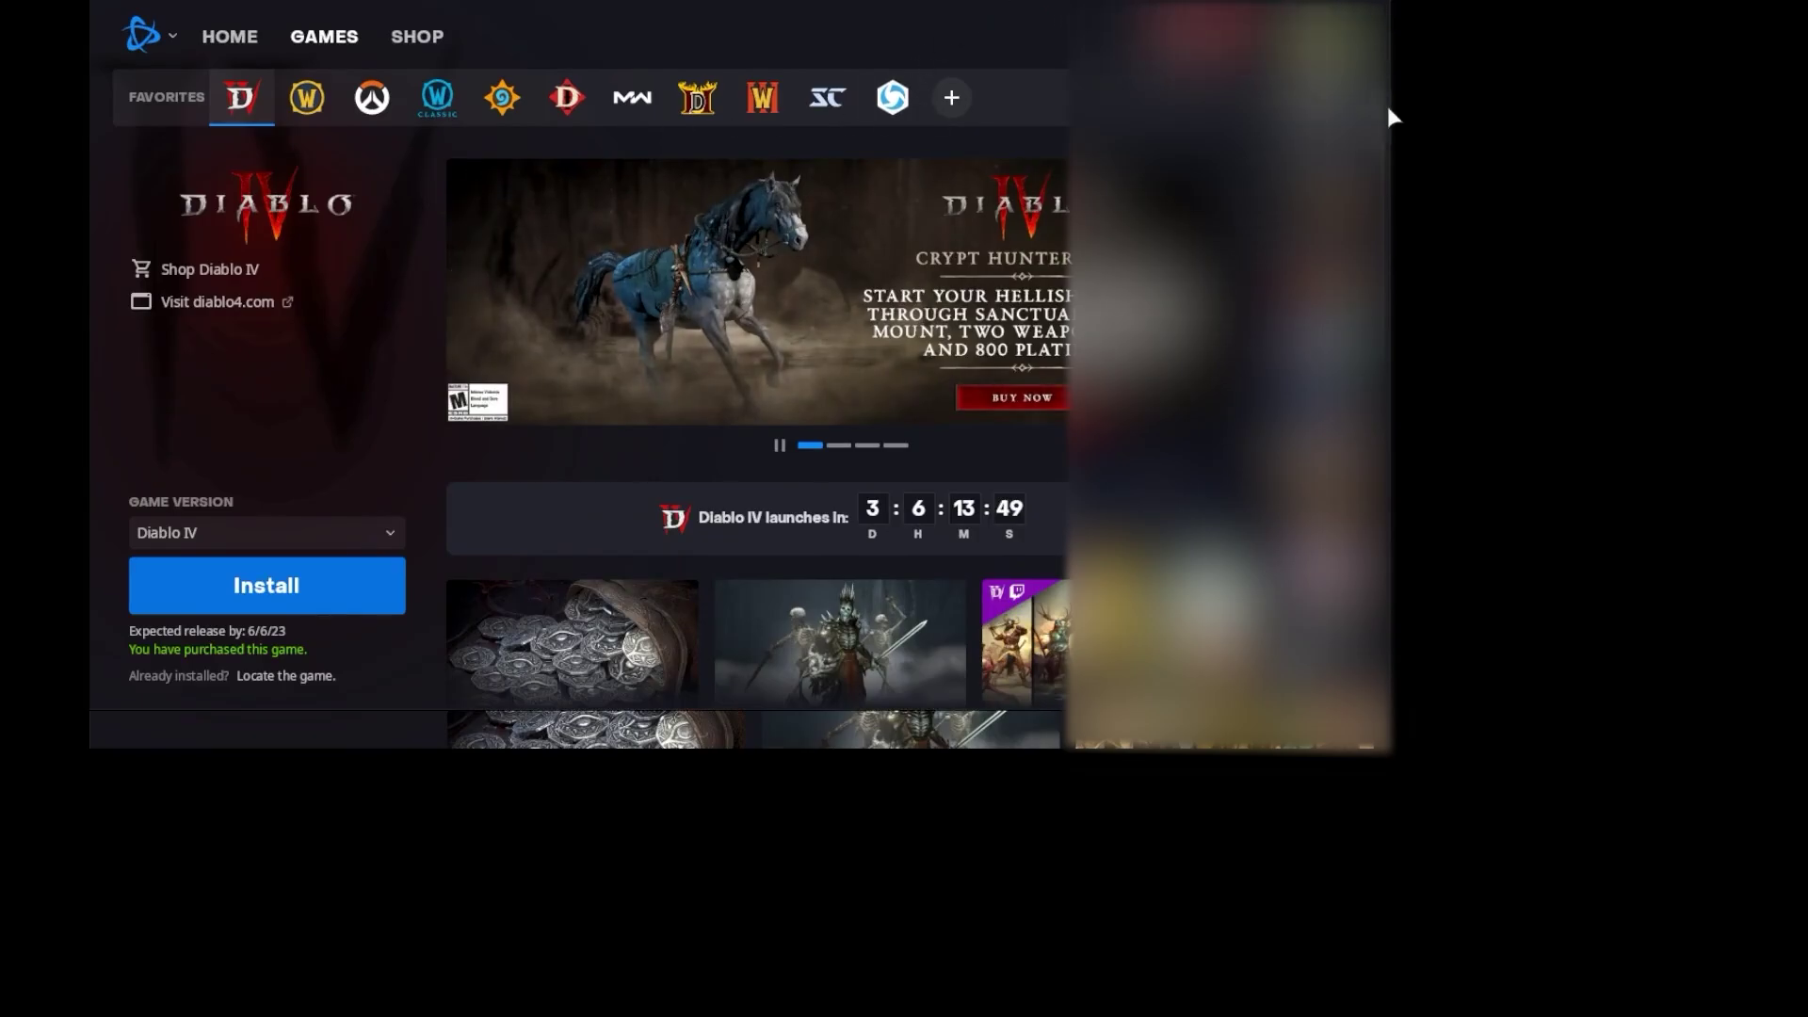
click(297, 605)
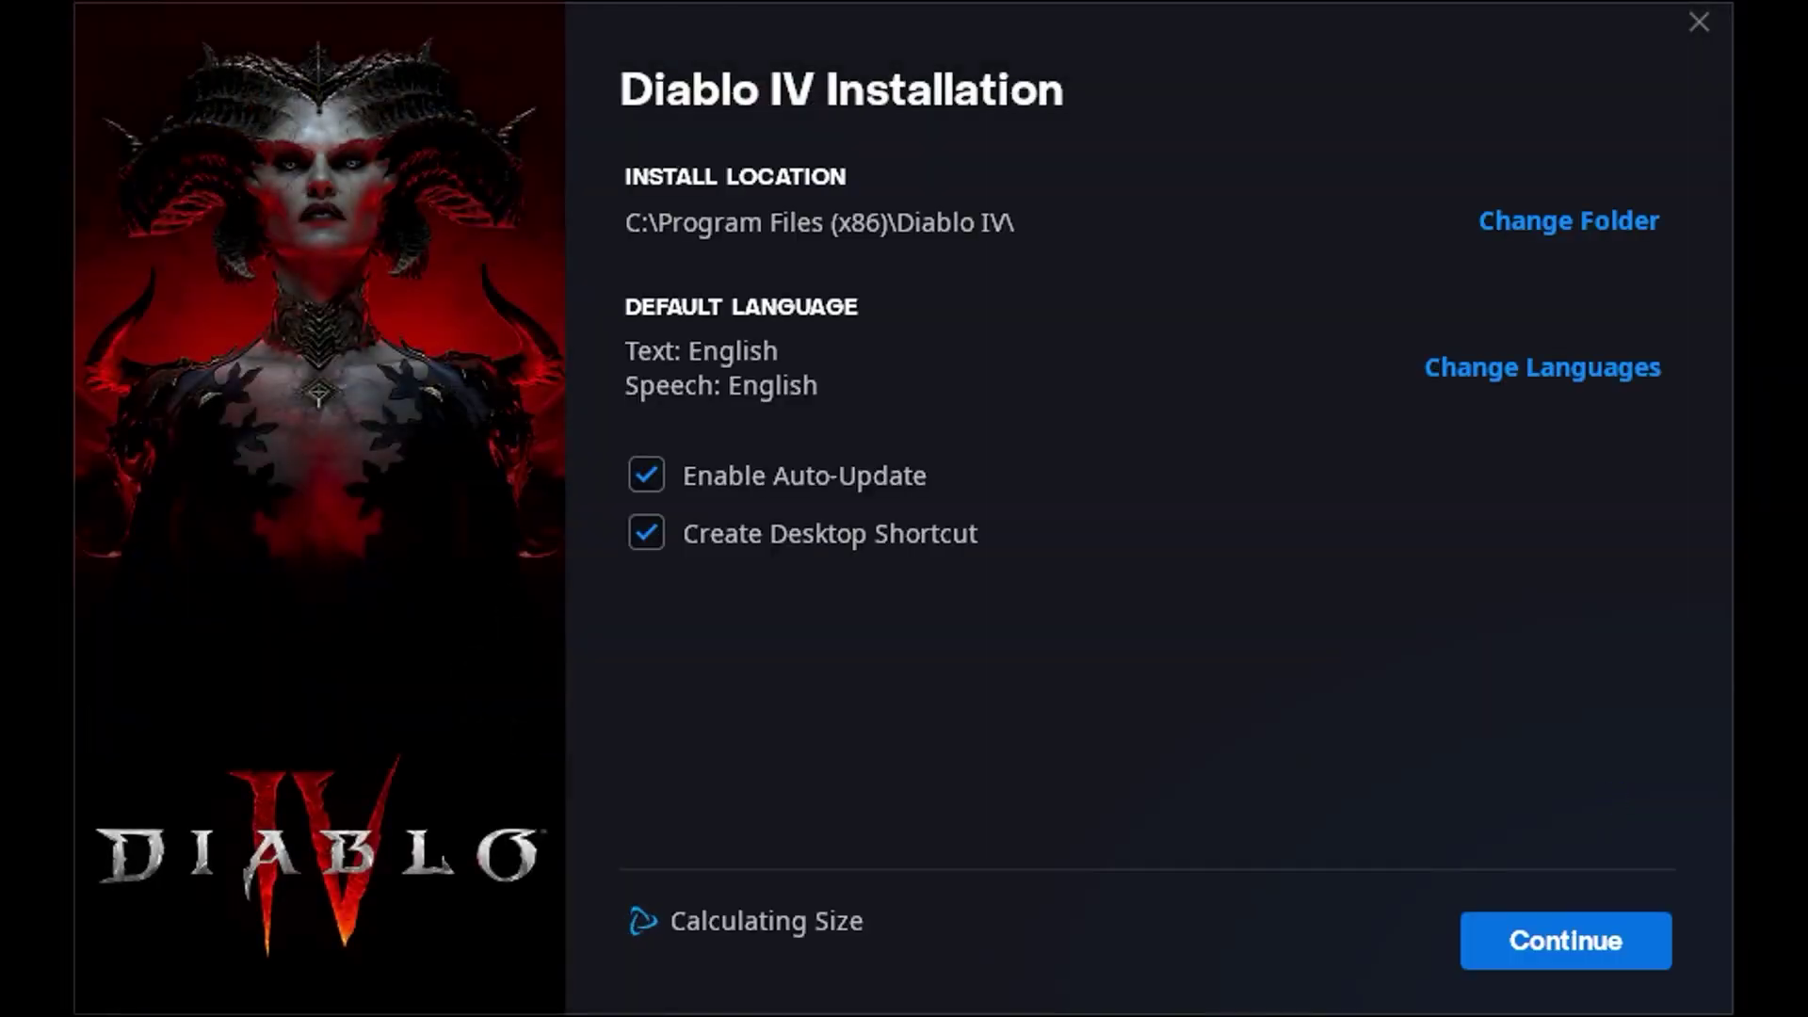
click(1576, 947)
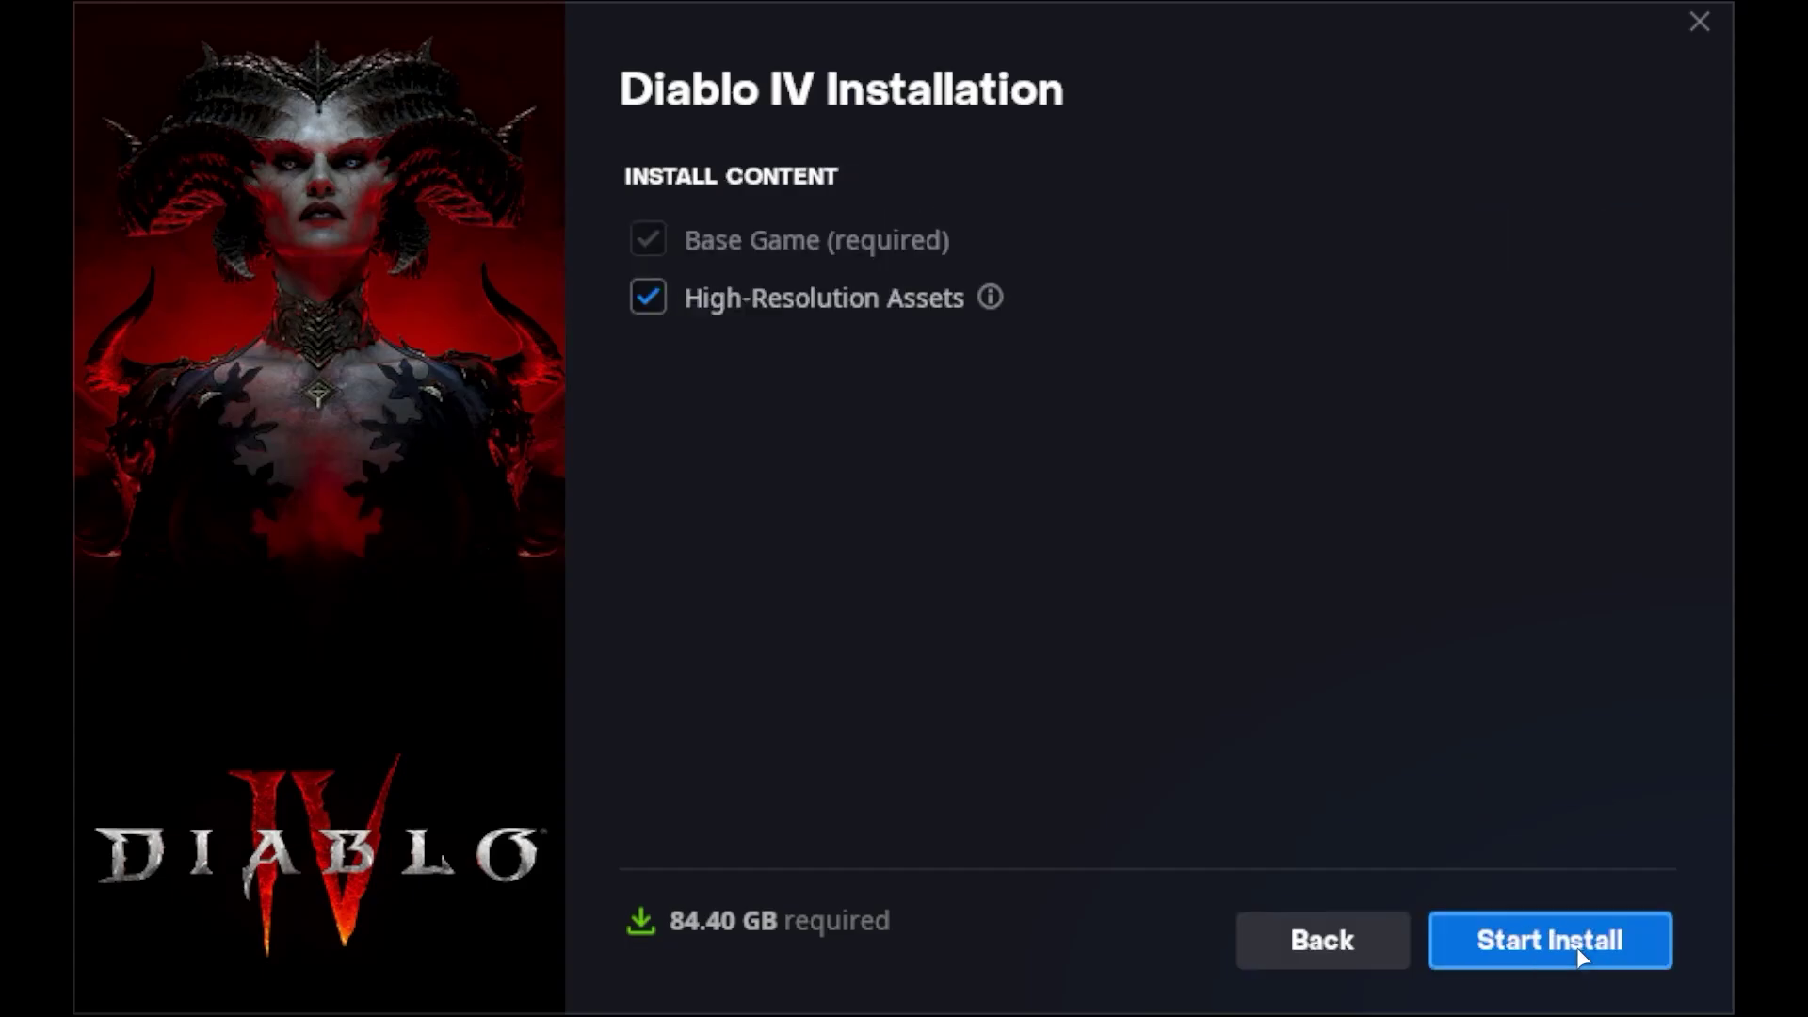
click(1579, 946)
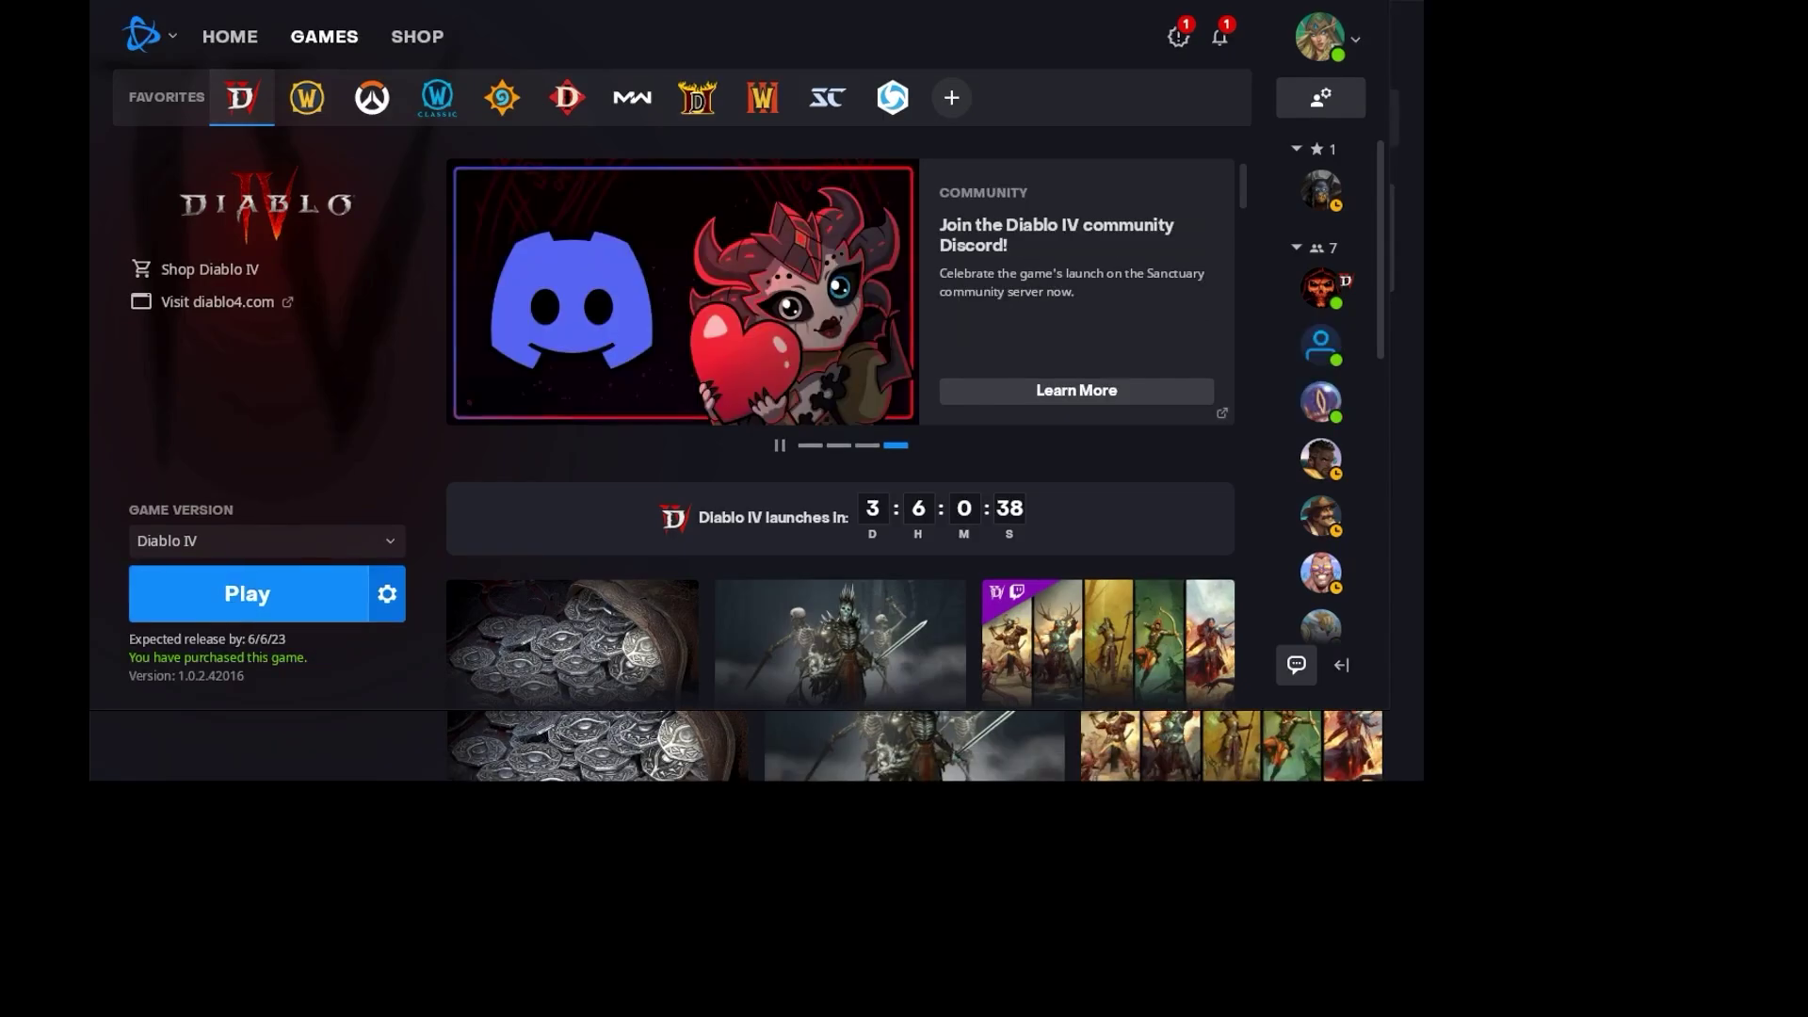
Step: Launch Diablo IV from Battle.net and walk the character through Yelesna
click(228, 600)
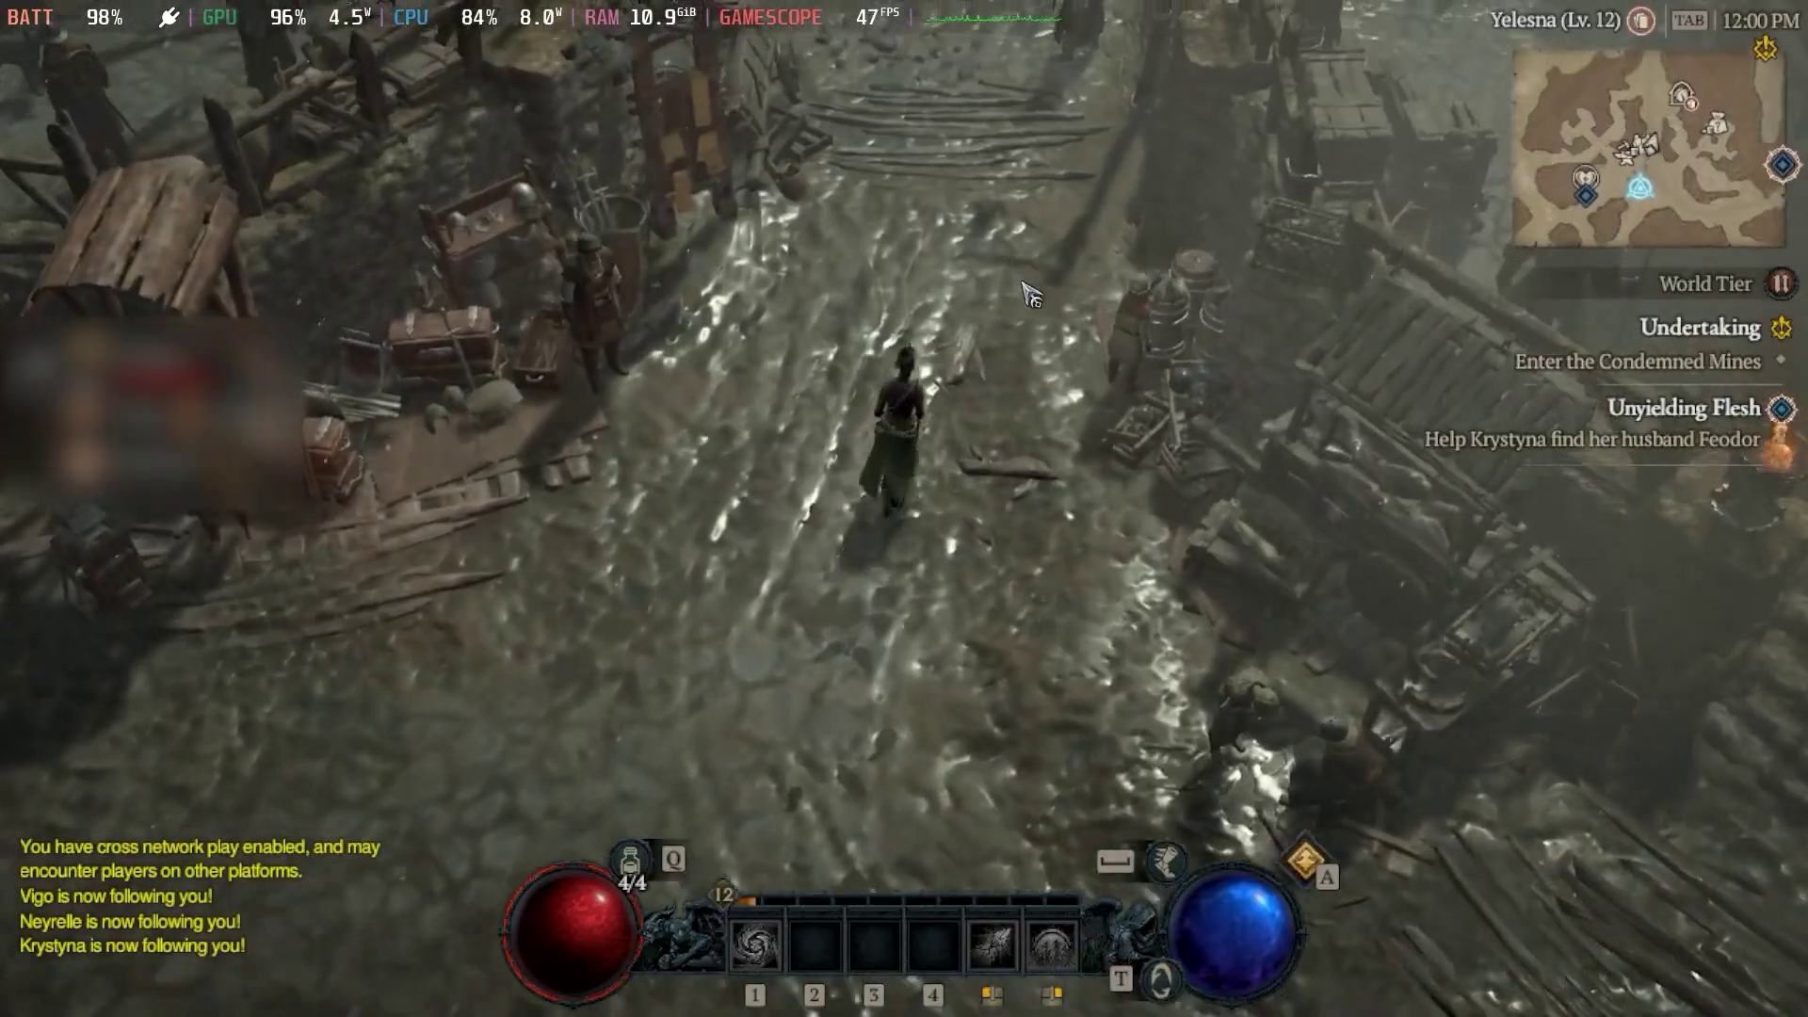
mouse_move(1023, 283)
mouse_down()
mouse_move(980, 404)
mouse_move(722, 323)
mouse_move(927, 219)
mouse_move(888, 246)
mouse_up()
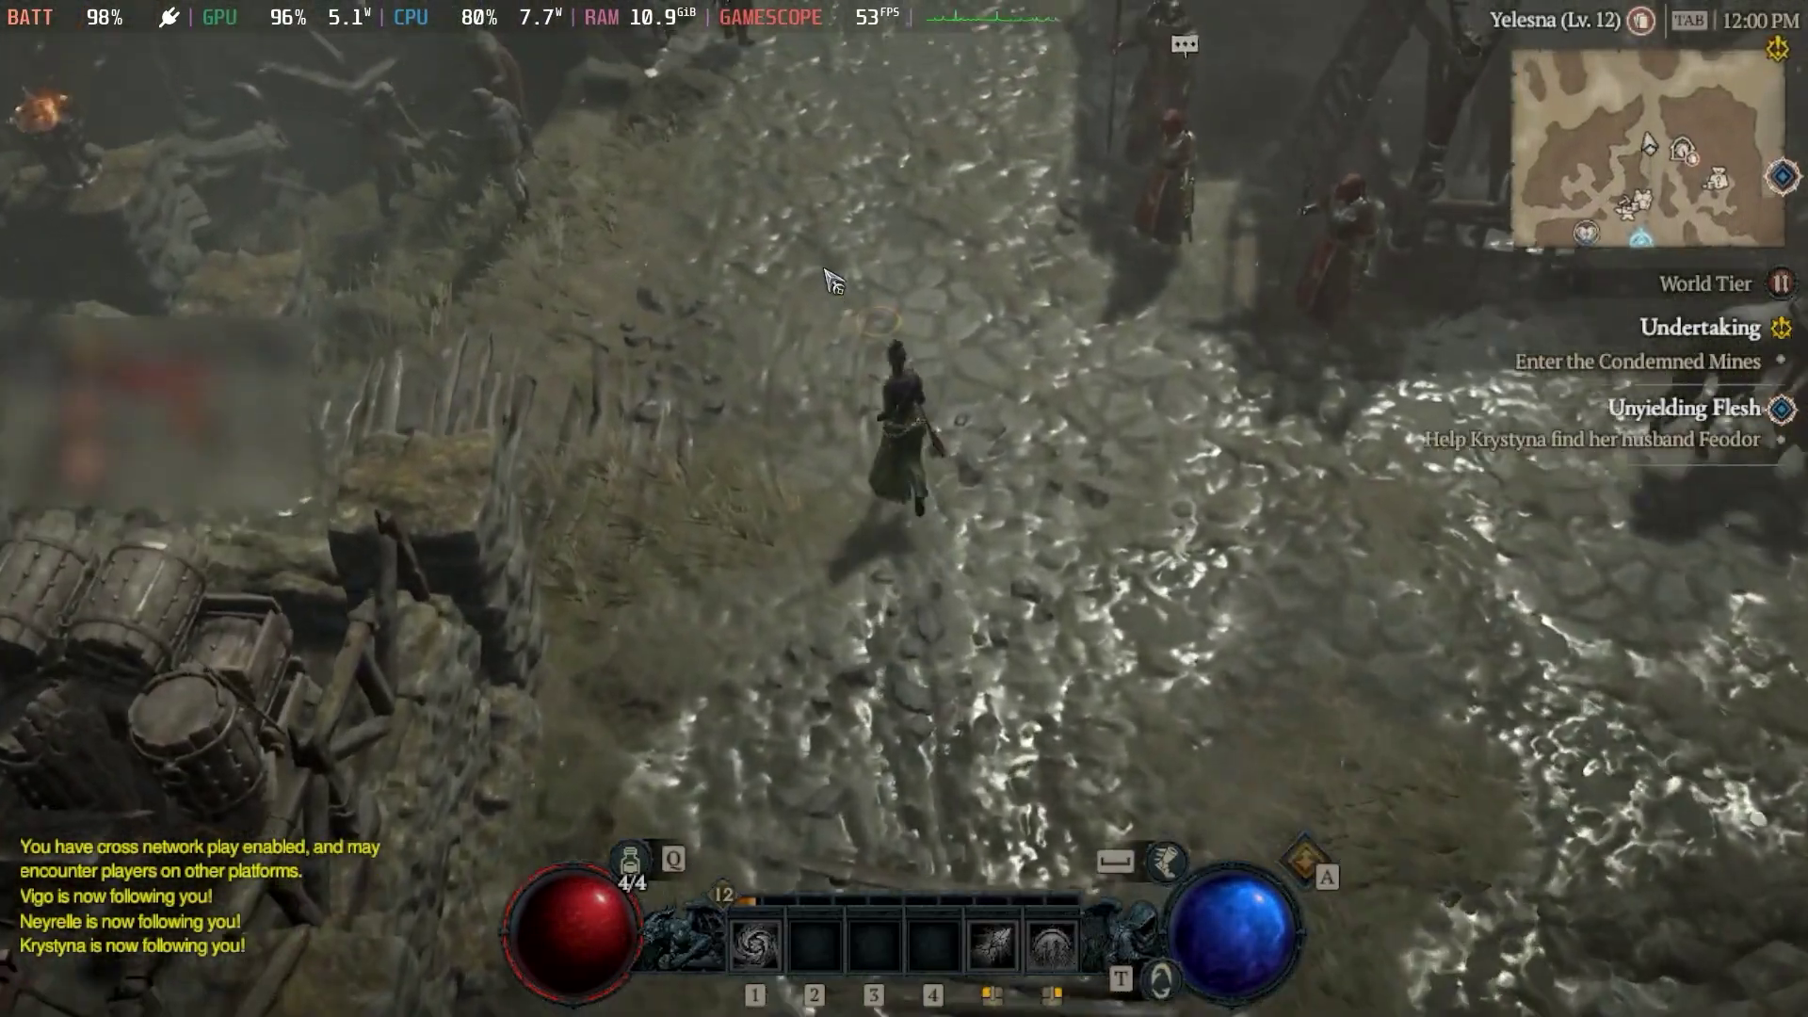
right_click(783, 455)
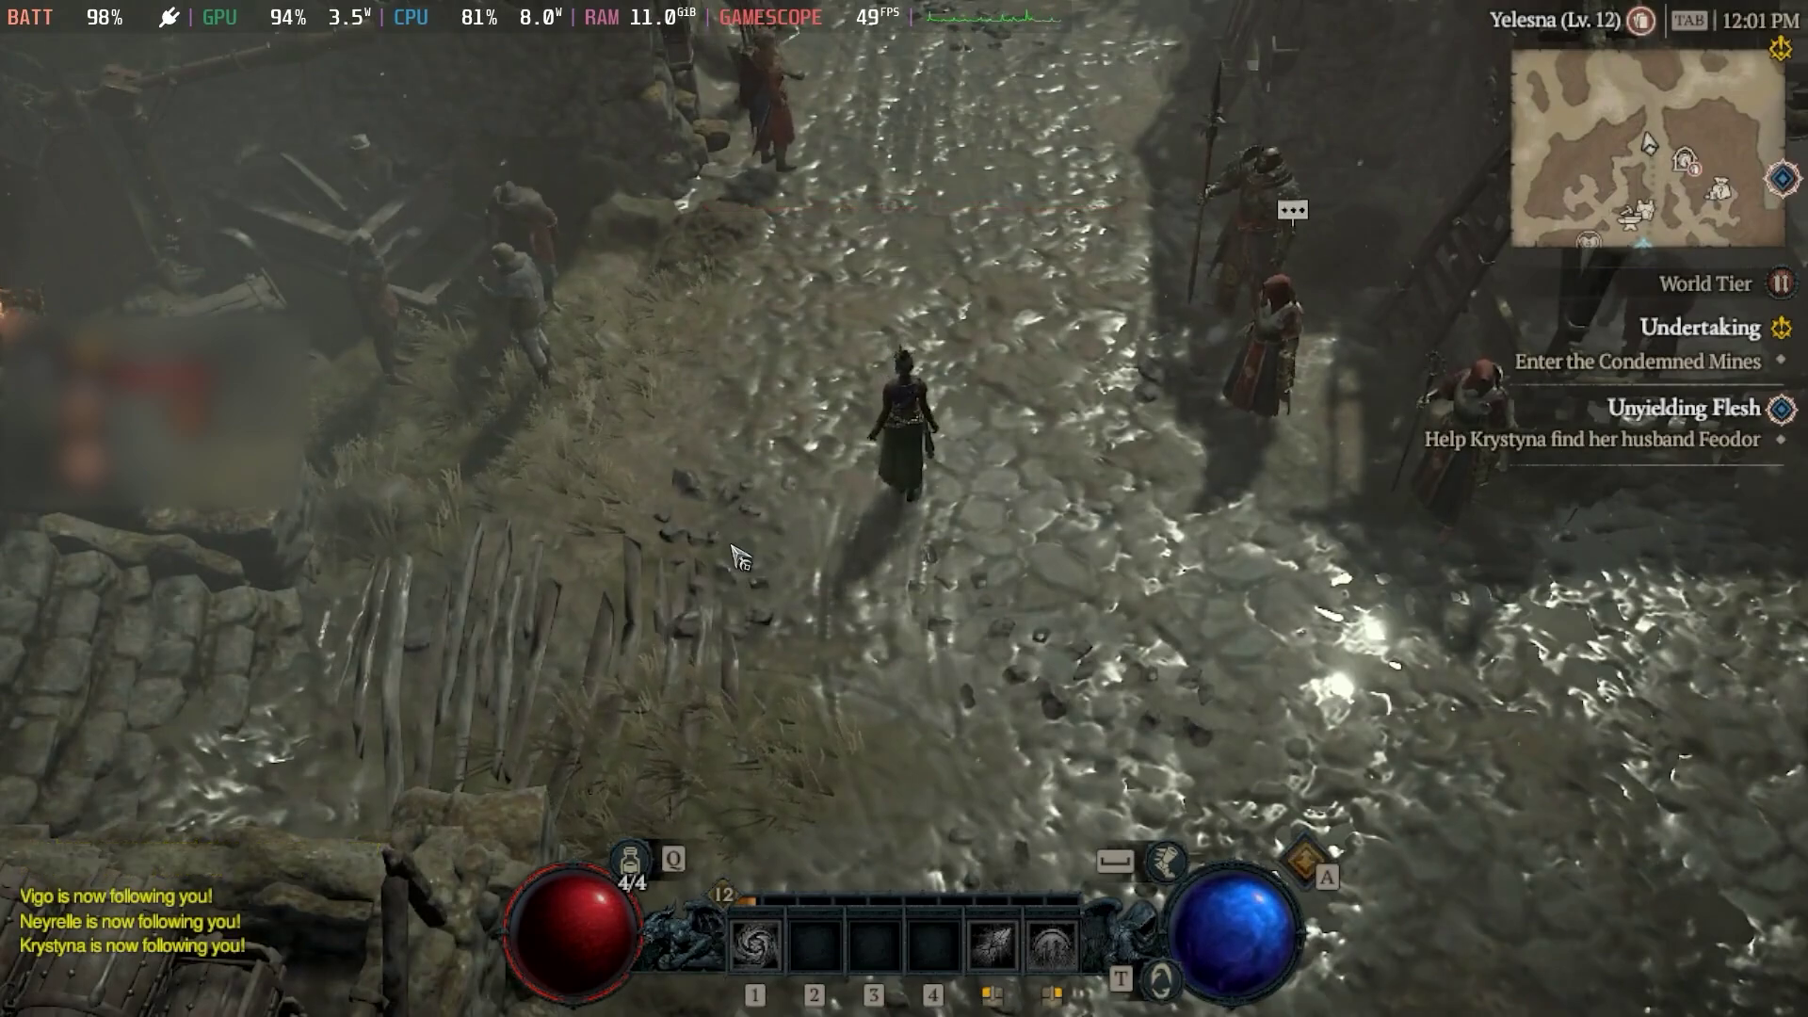
Step: In Diablo IV's graphics options, set Sharpen Image to 59, Font Scale to Large and Cursor Scale to Medium, and disable Vertical Sync
key(Escape)
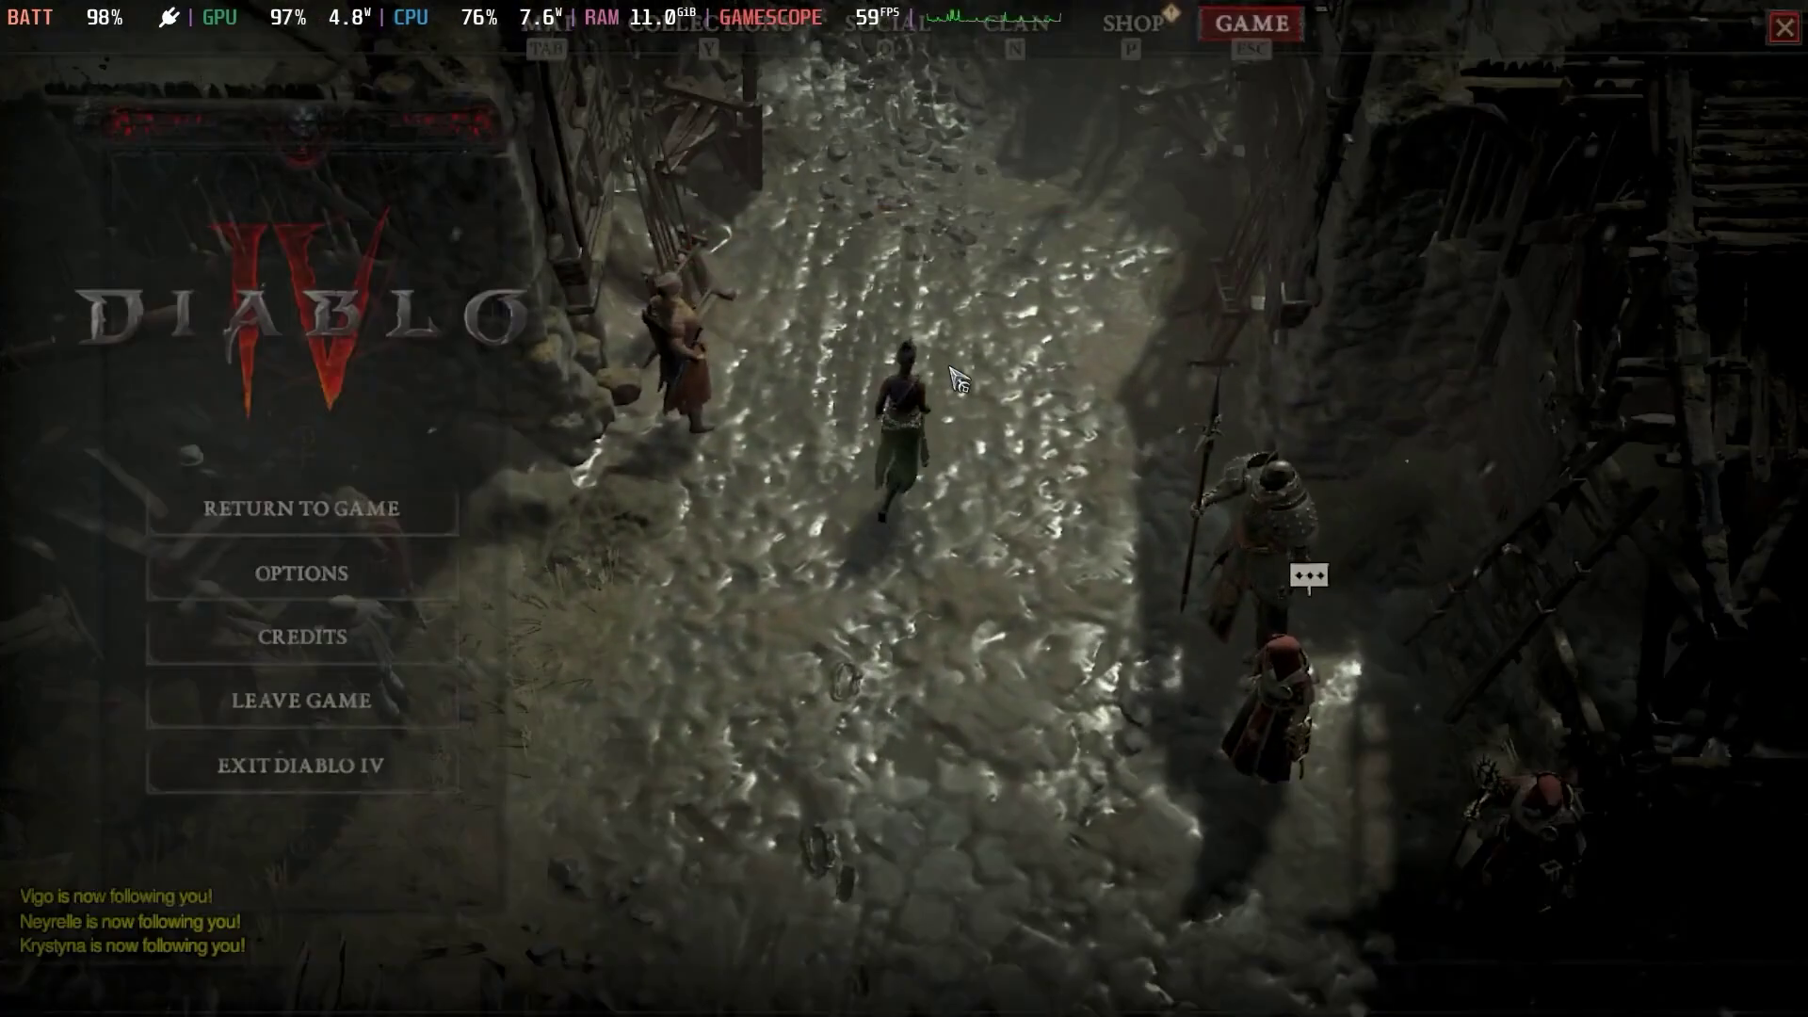
click(395, 593)
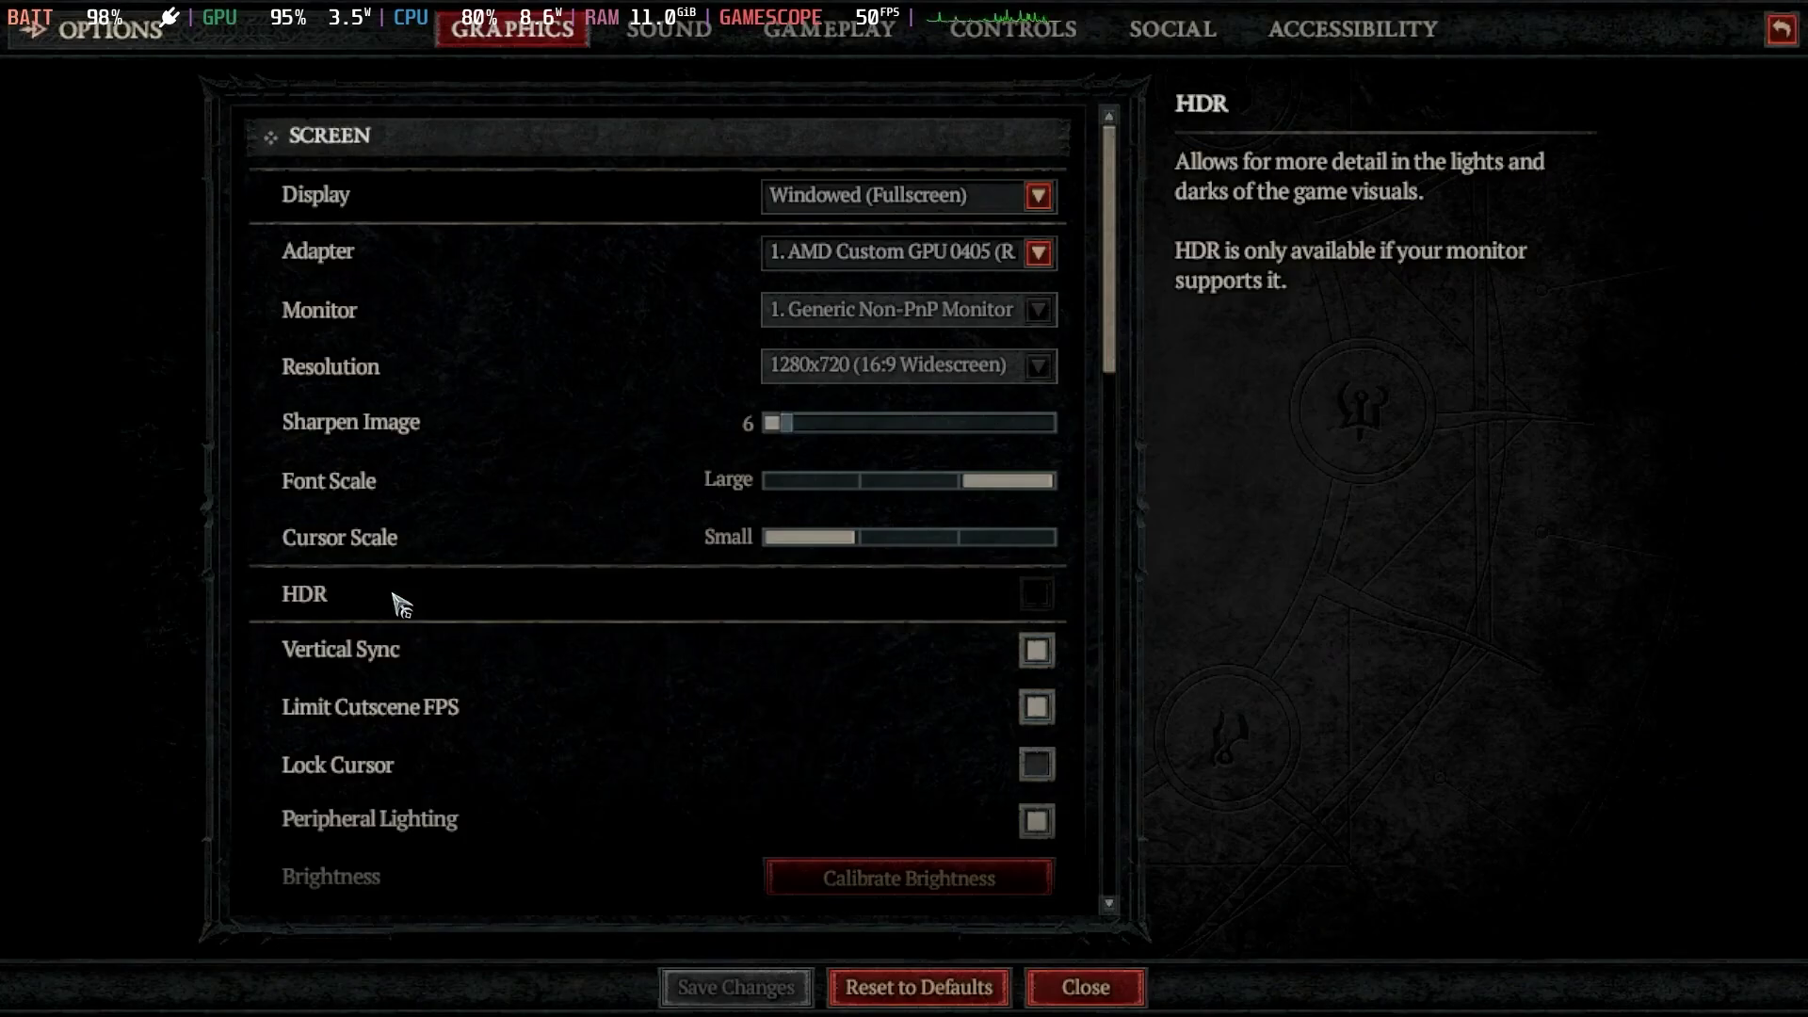
scroll(1117, 145, down, 1)
drag(787, 392, 899, 392)
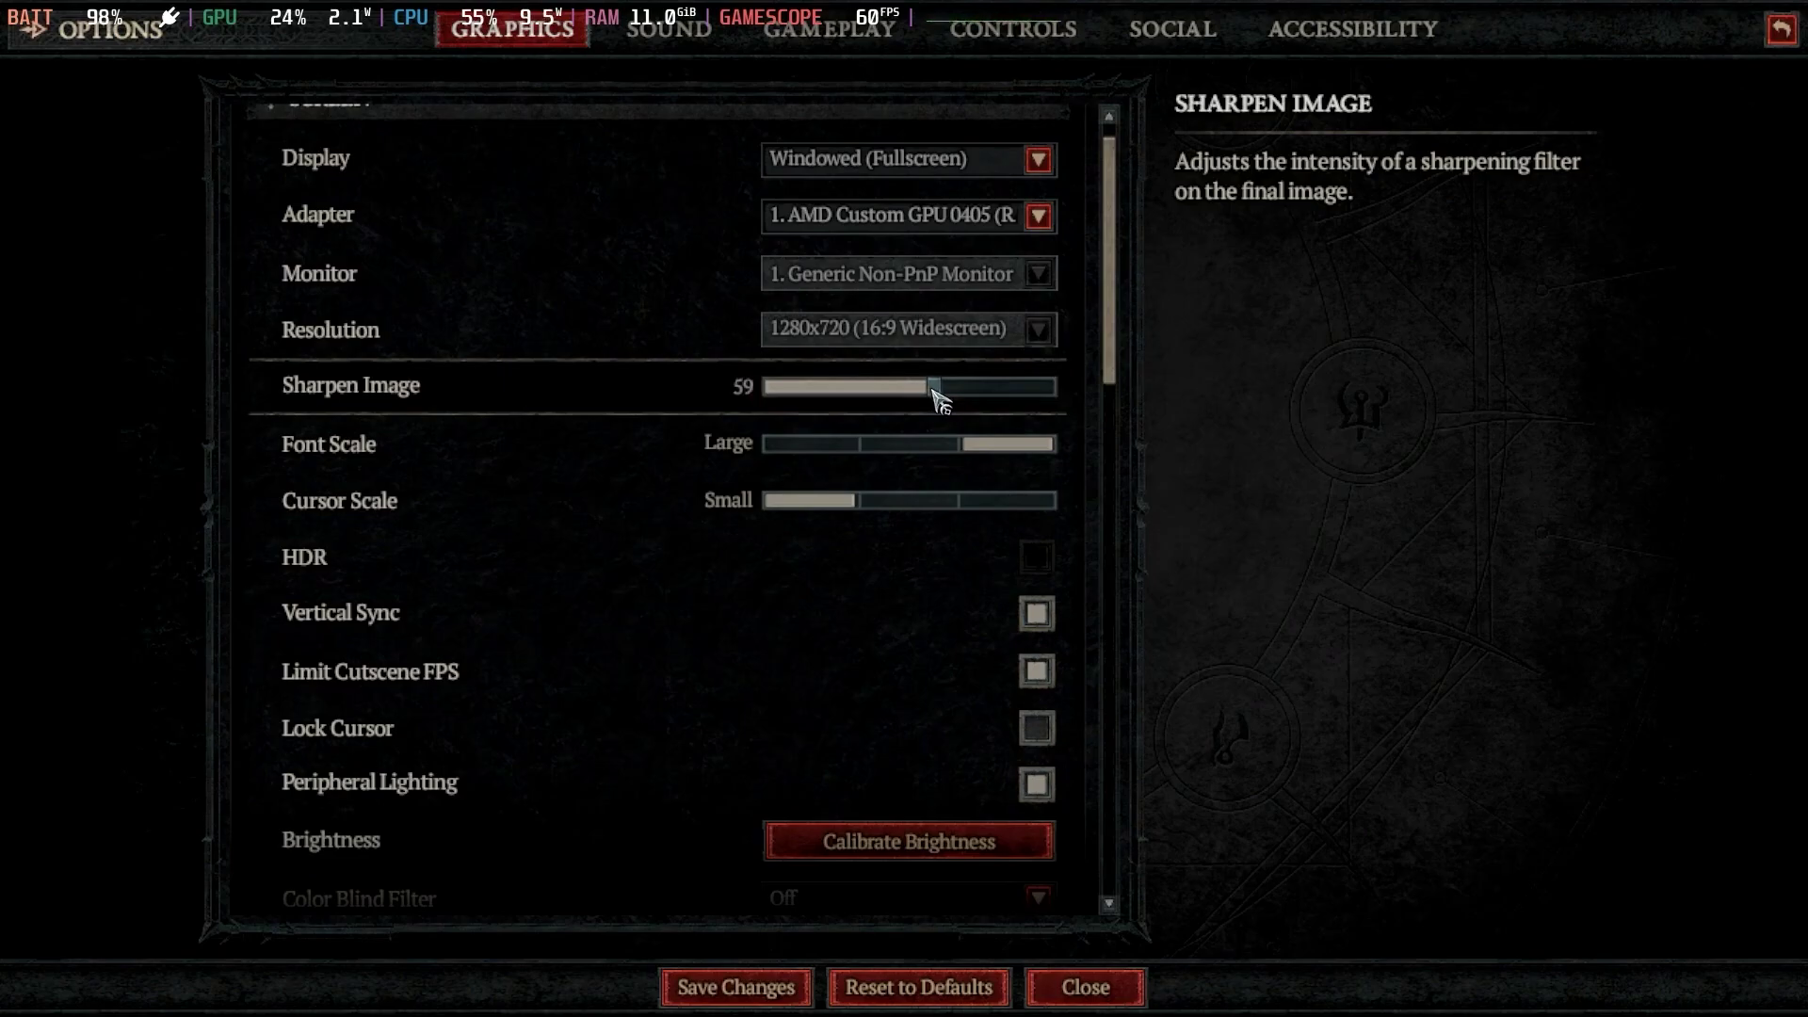
click(1013, 443)
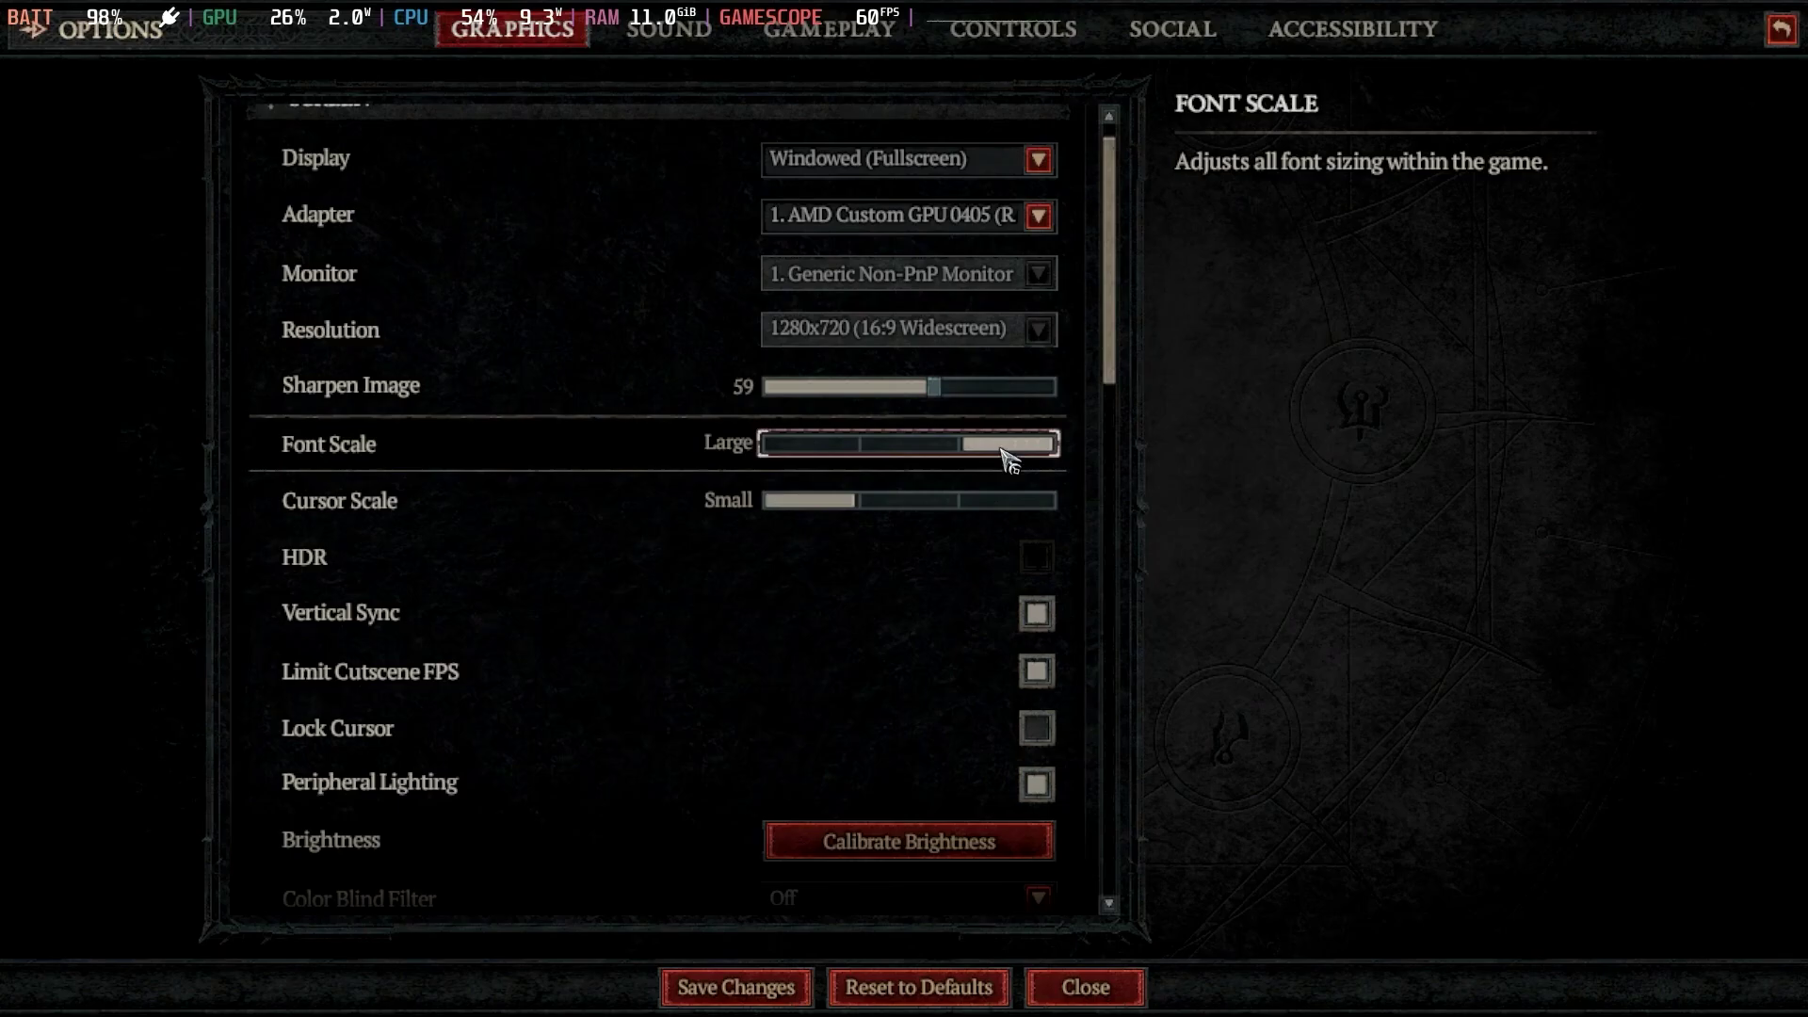
click(1011, 499)
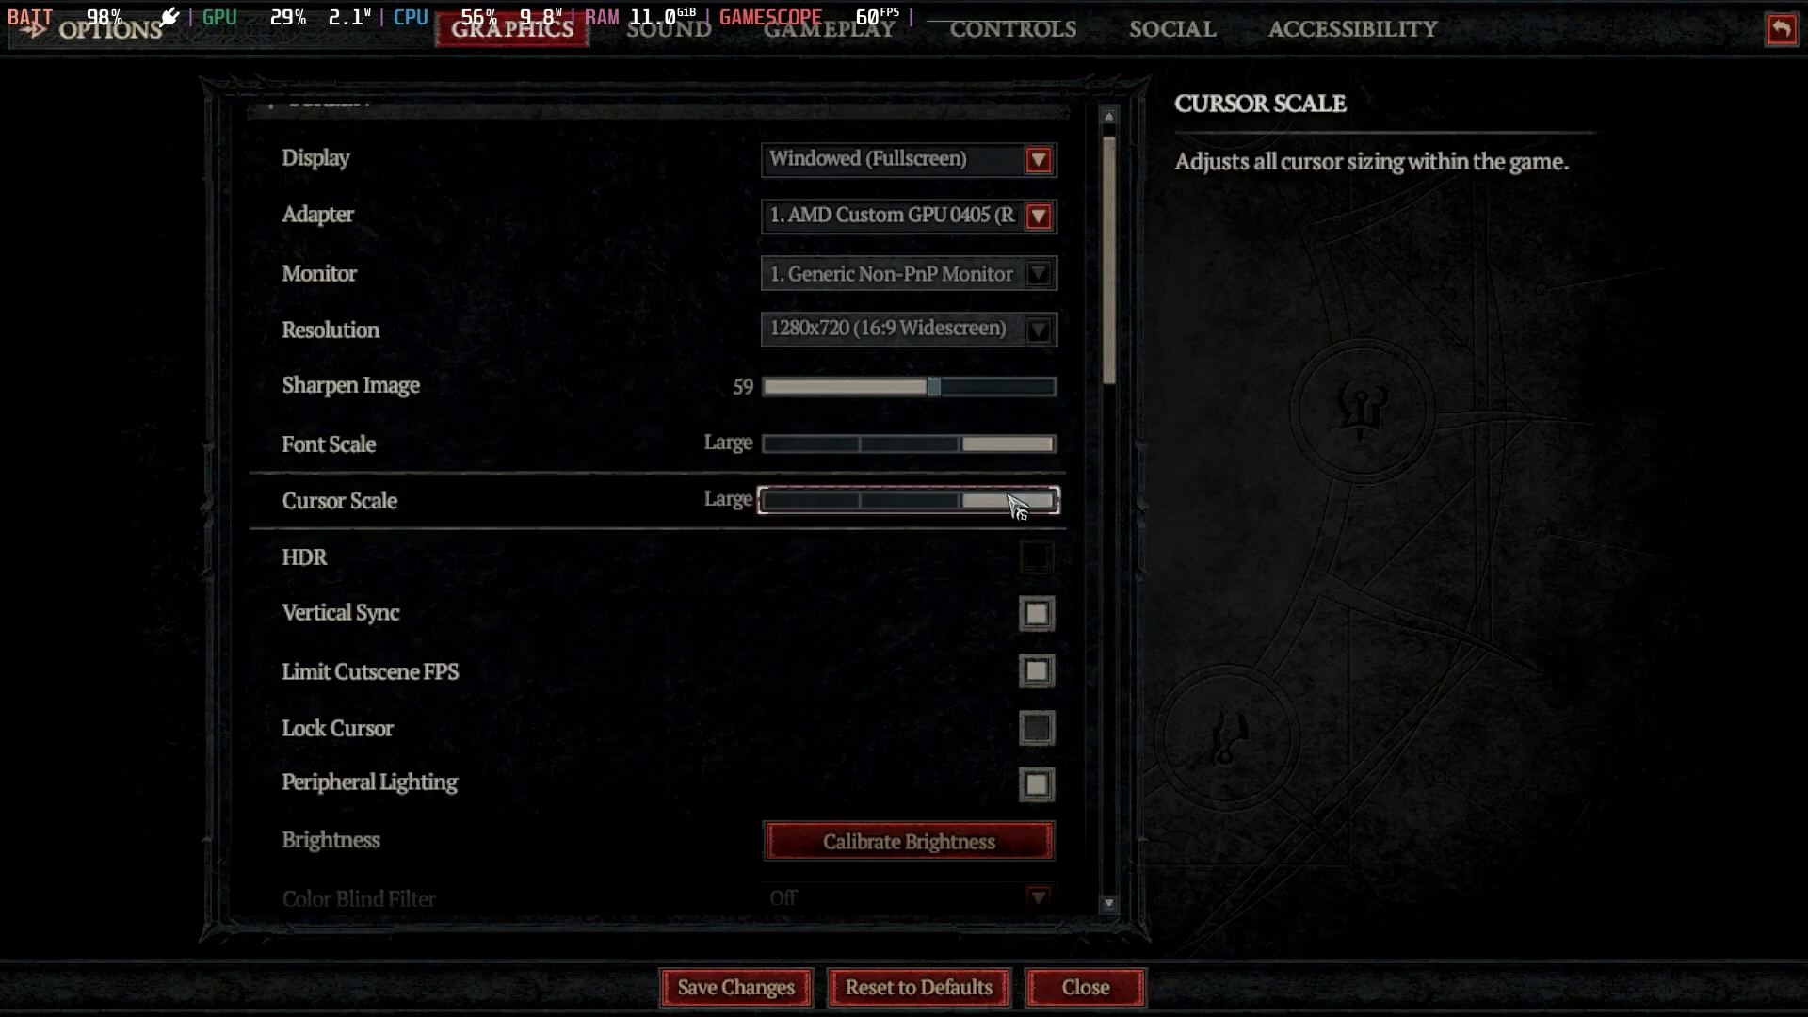
click(908, 514)
scroll(941, 489, down, 3)
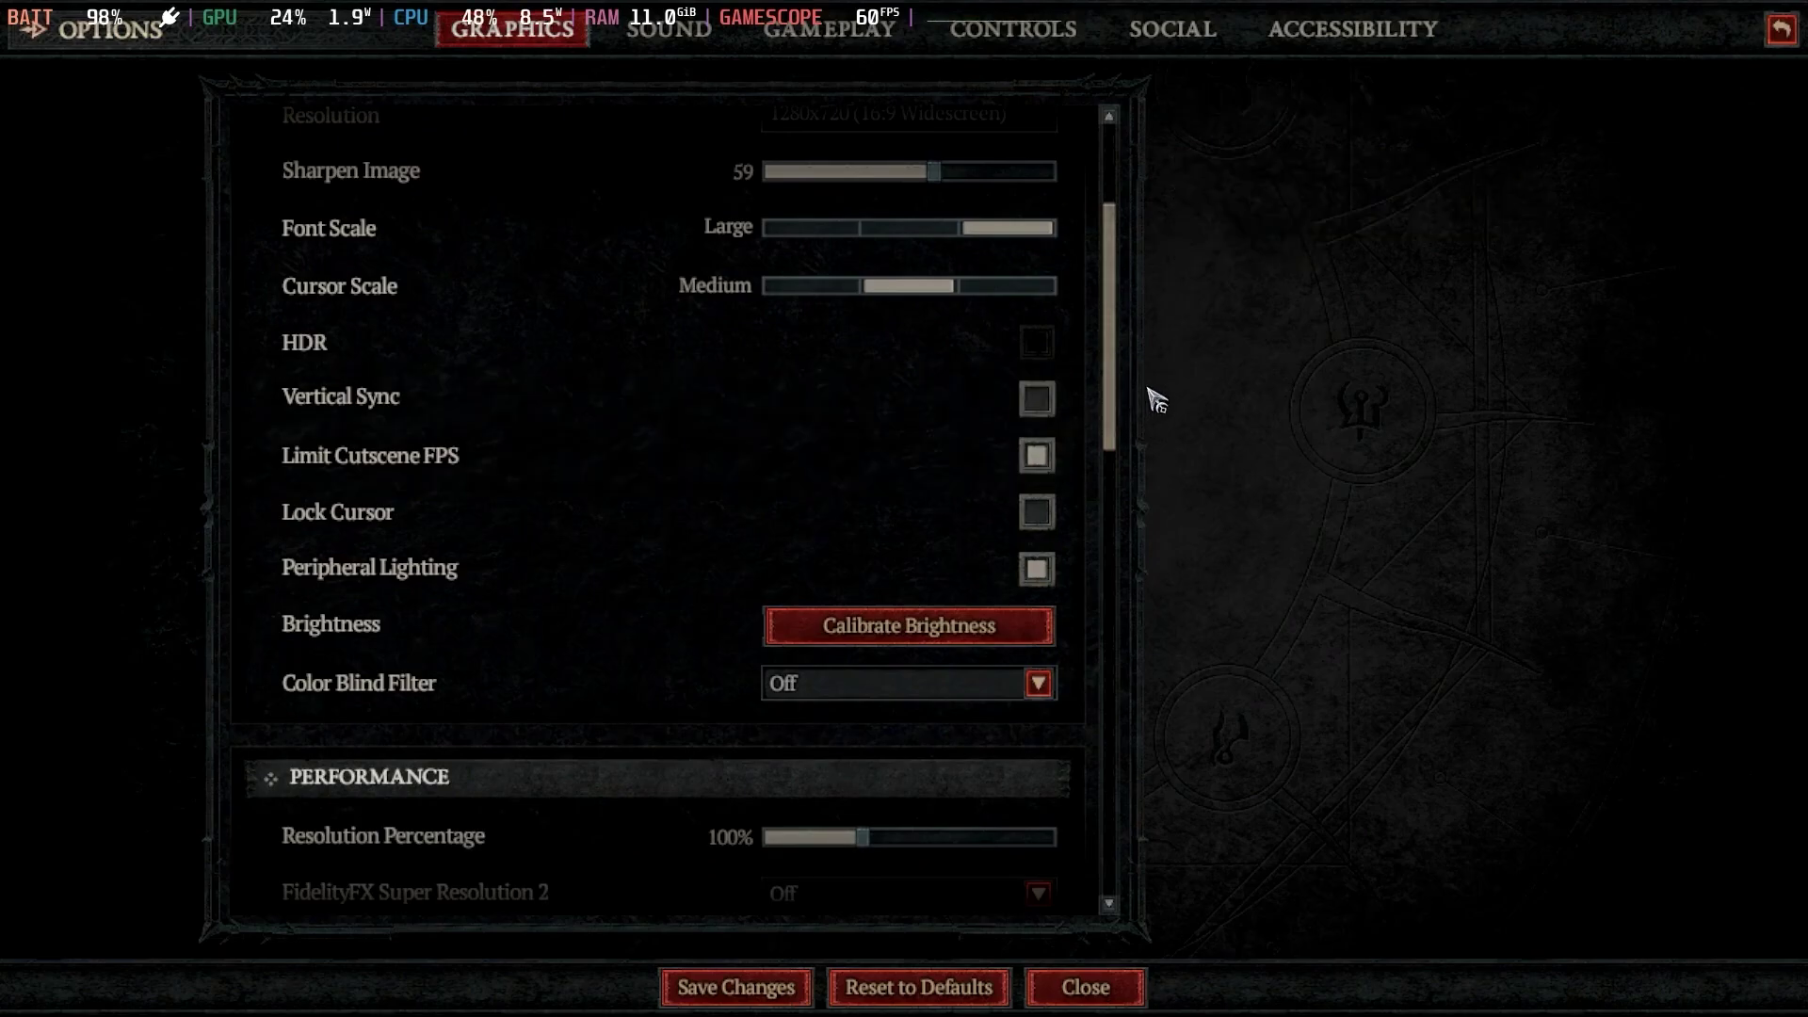
drag(1109, 311, 1104, 708)
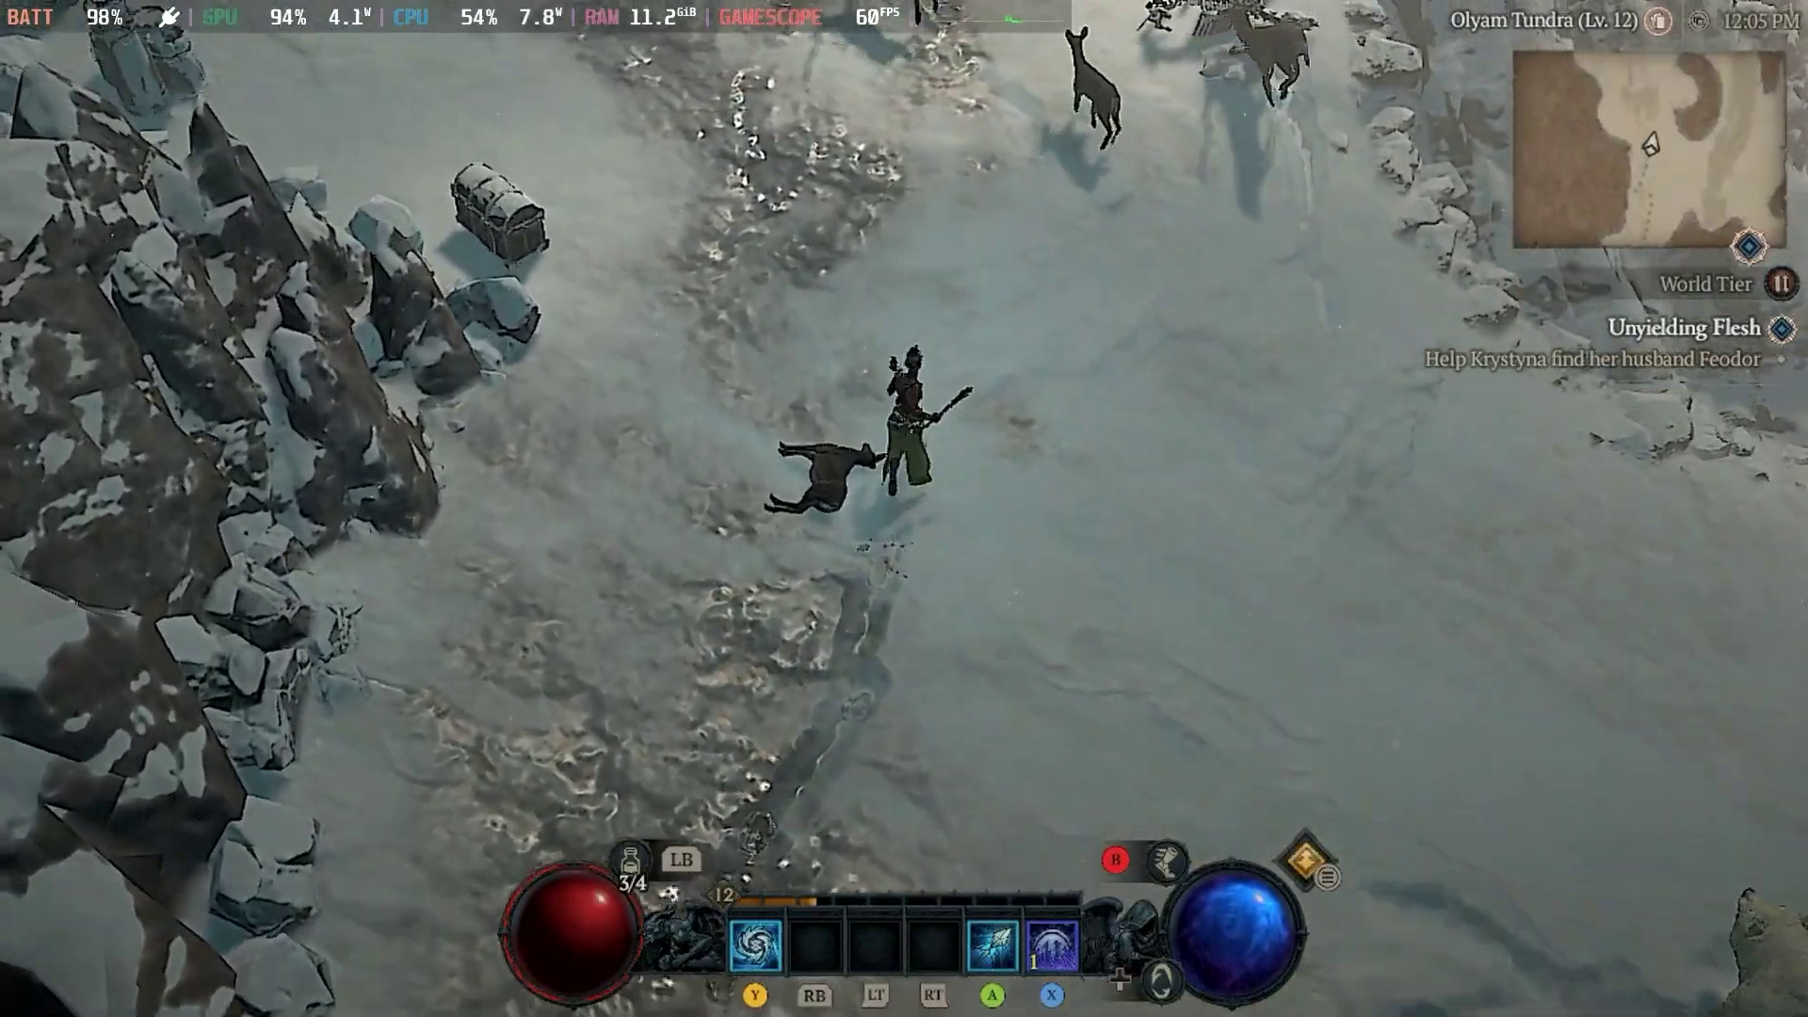